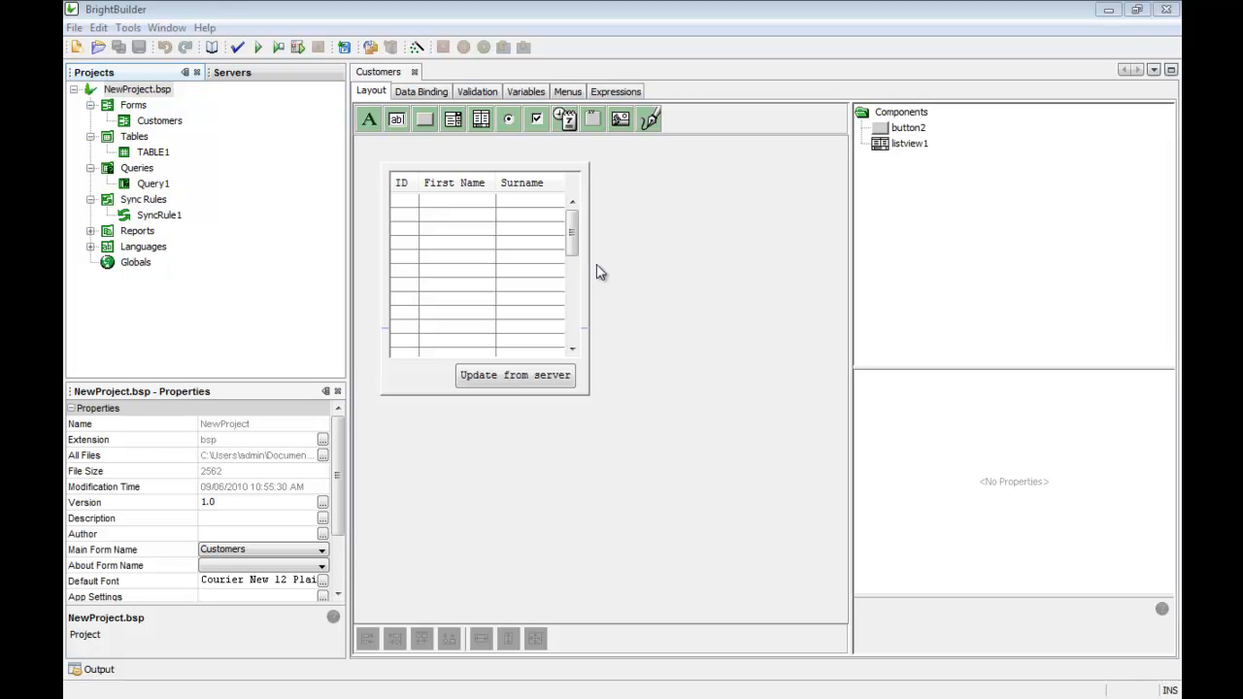
Step: Create a new BrightServer project saved as NewProject.bep
left_click(77, 47)
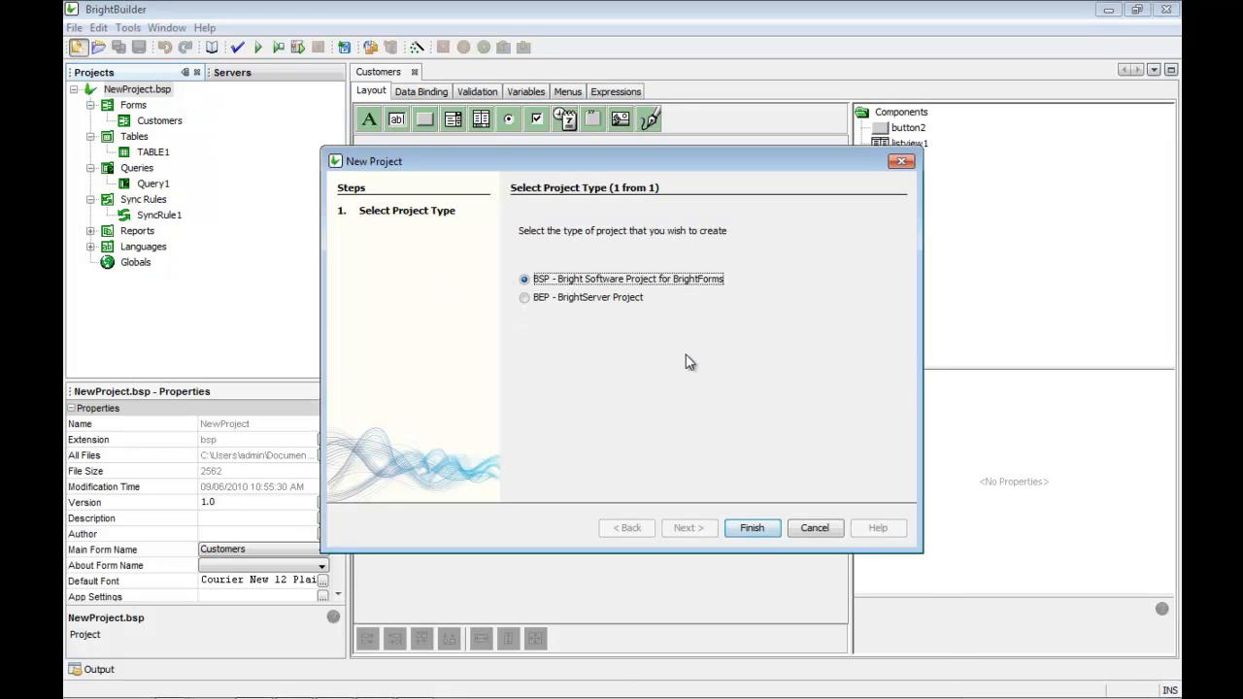
left_click(609, 299)
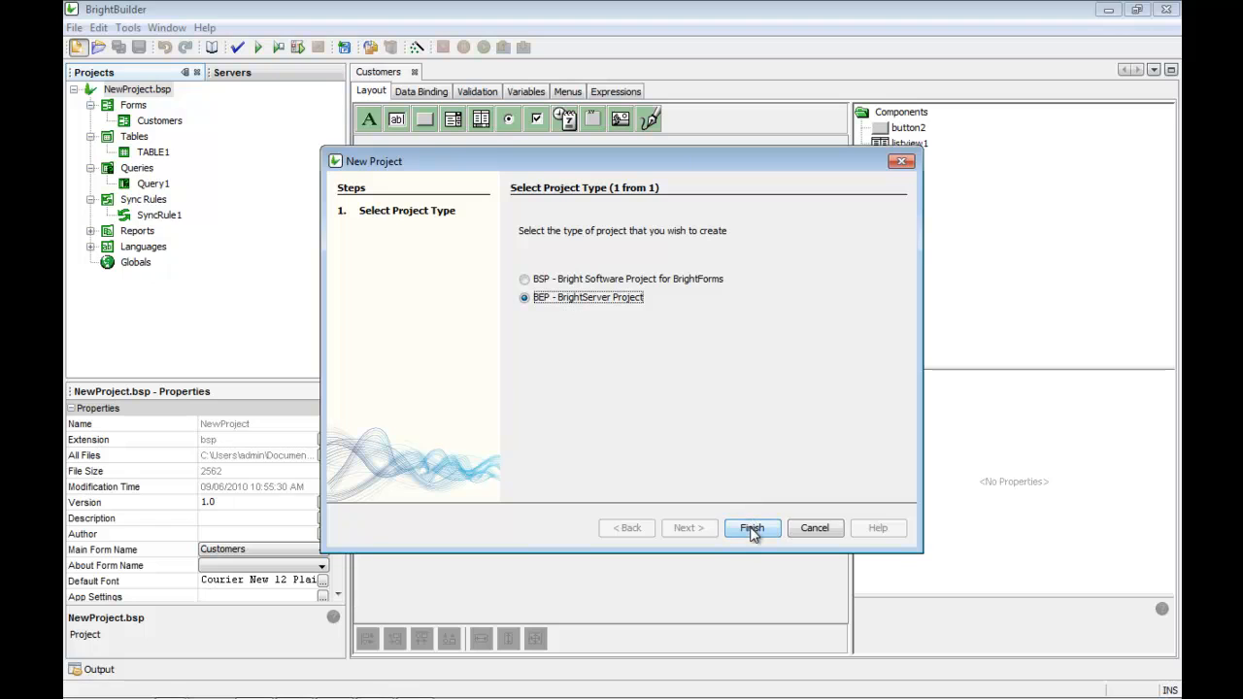
left_click(752, 527)
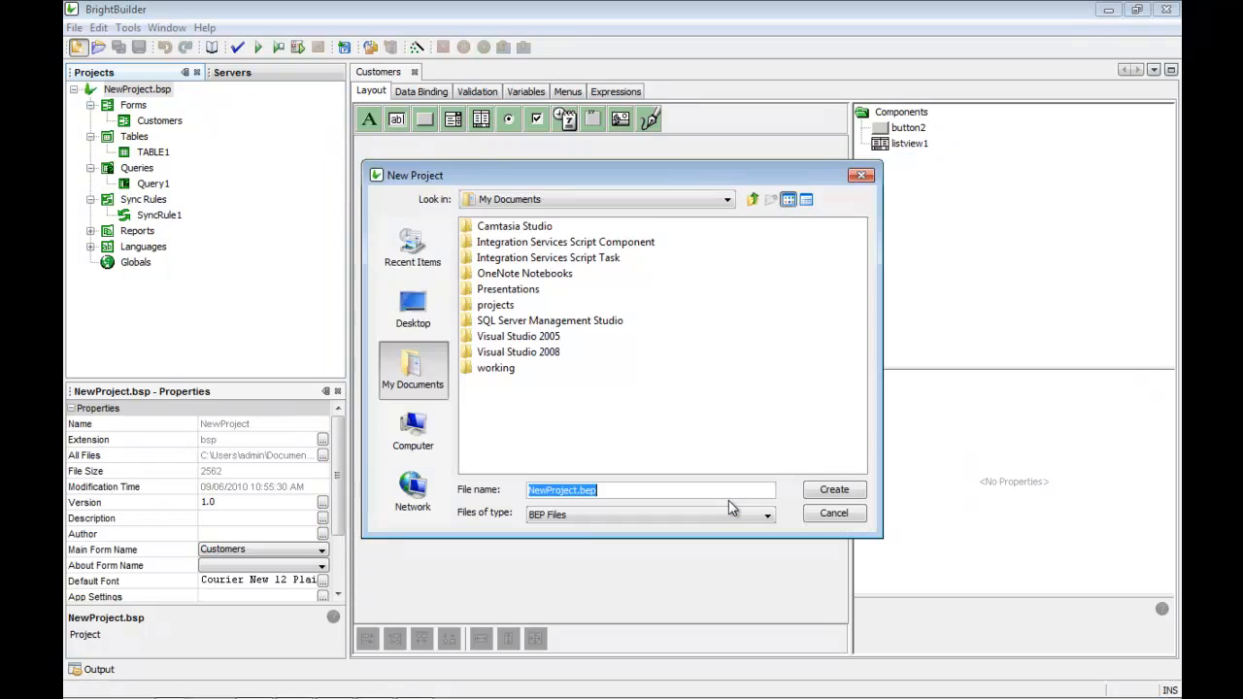
left_click(862, 497)
left_click(155, 279)
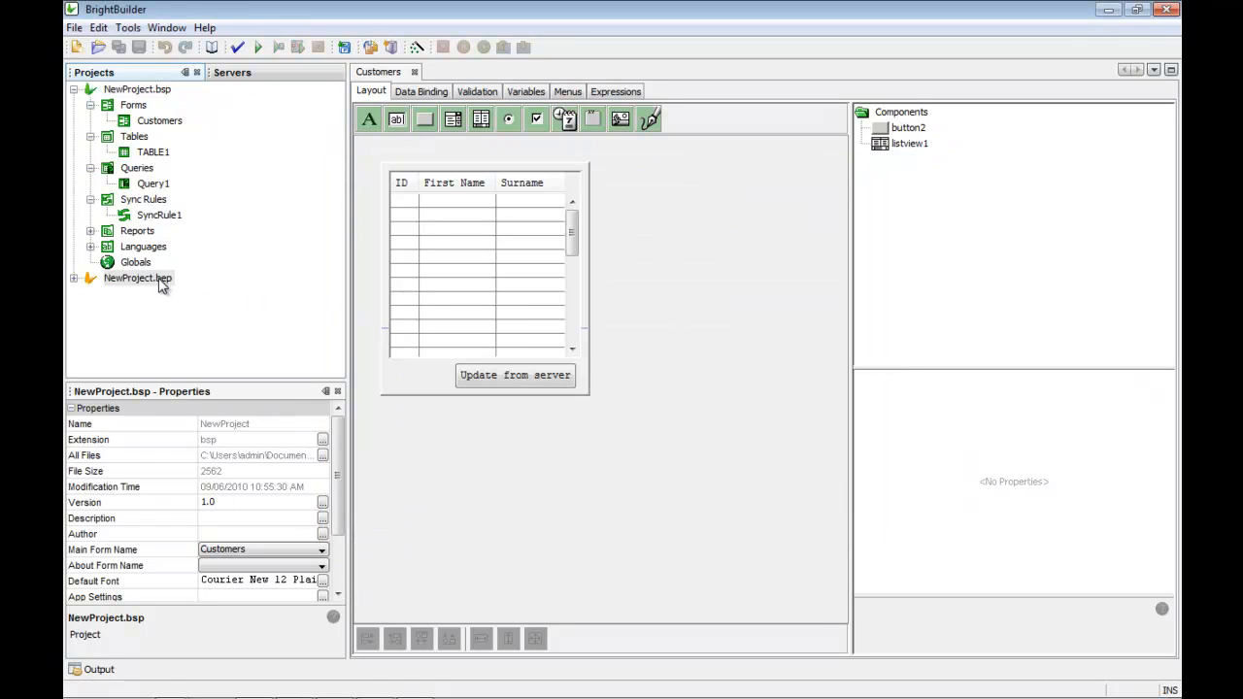
left_click(75, 279)
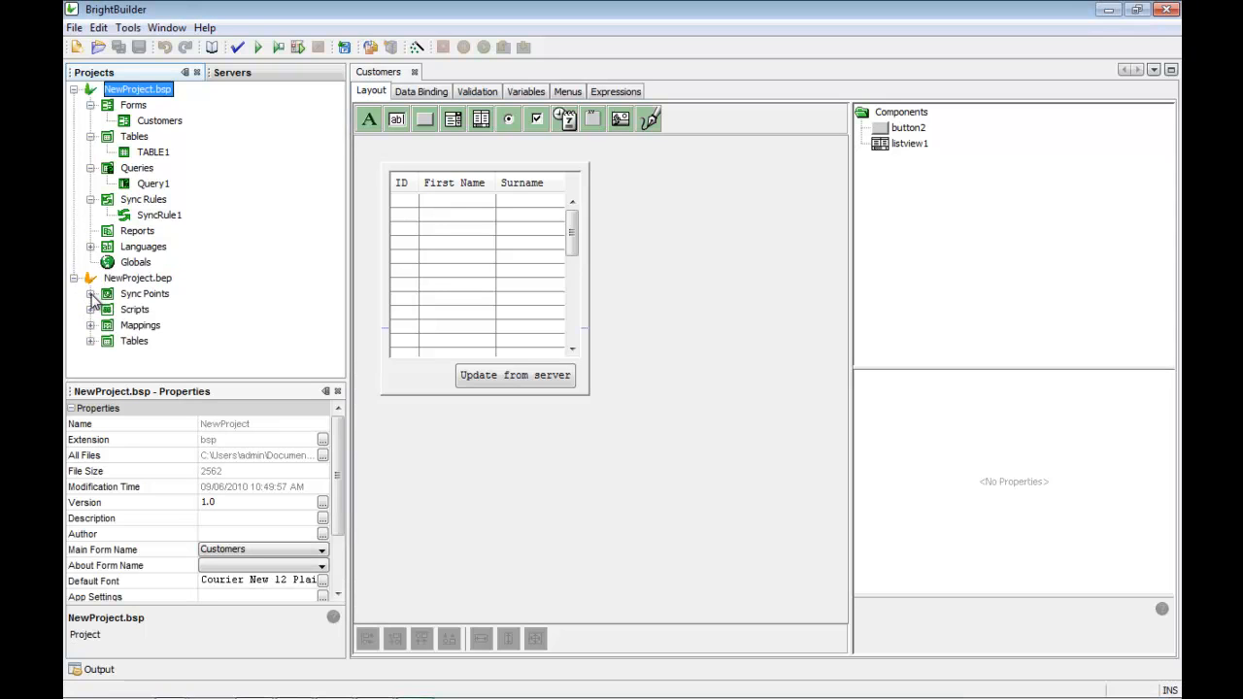
left_click(92, 294)
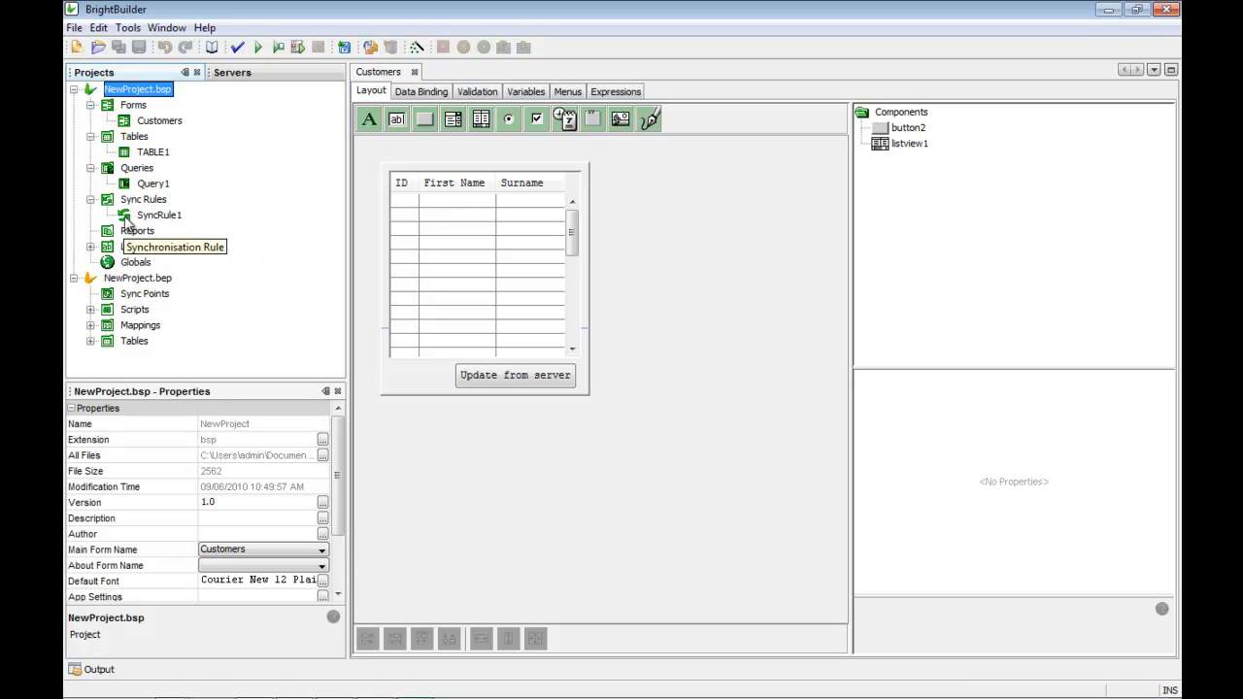
Step: Copy TABLE1 from the client project into NewProject.bep's Tables group
left_click(153, 153)
right_click(153, 158)
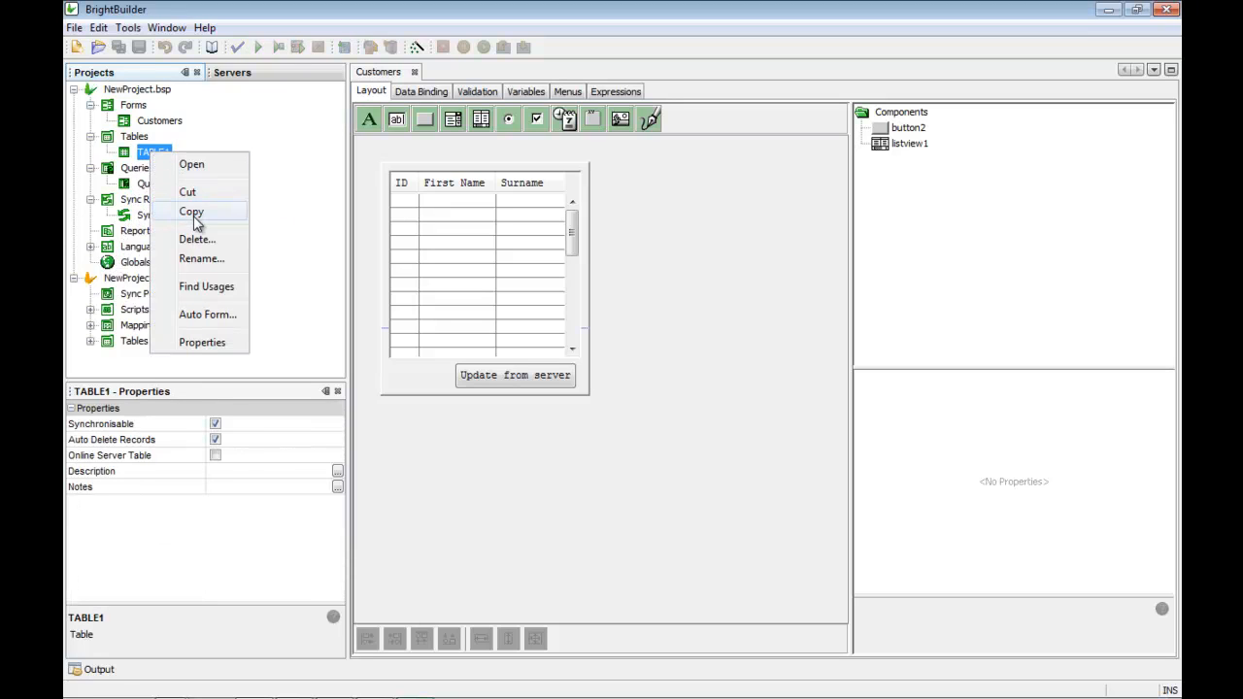
left_click(193, 214)
left_click(134, 340)
right_click(126, 342)
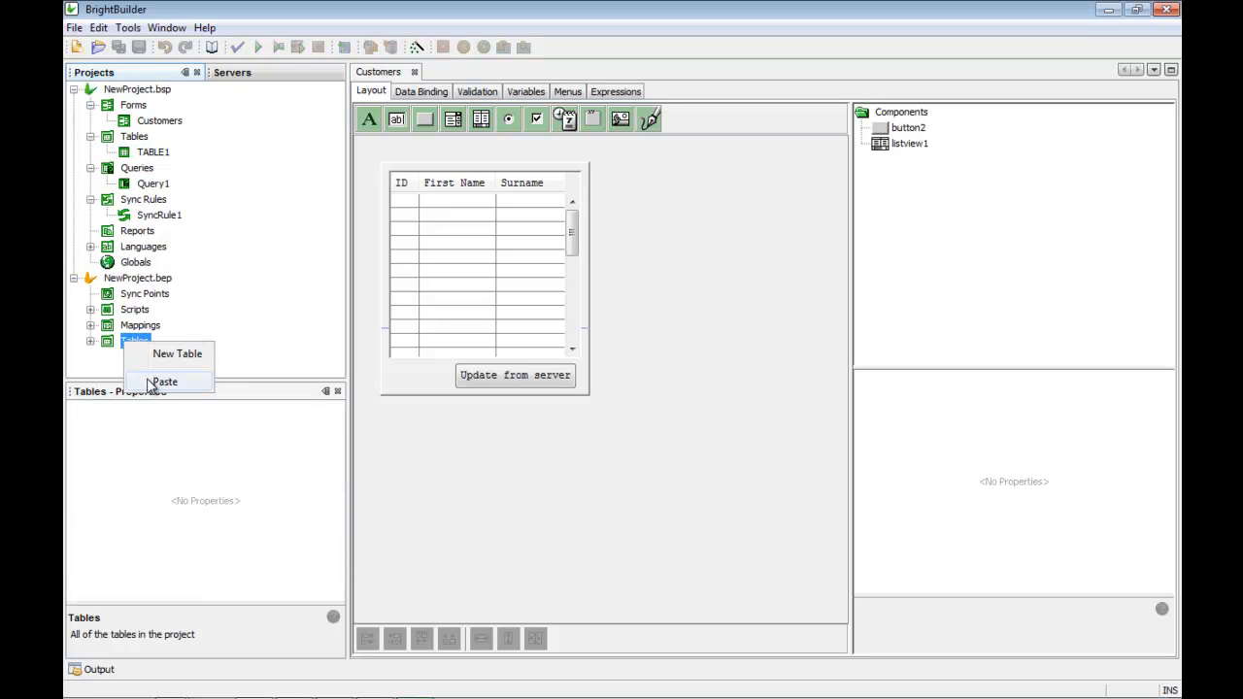
left_click(154, 382)
left_click(90, 341)
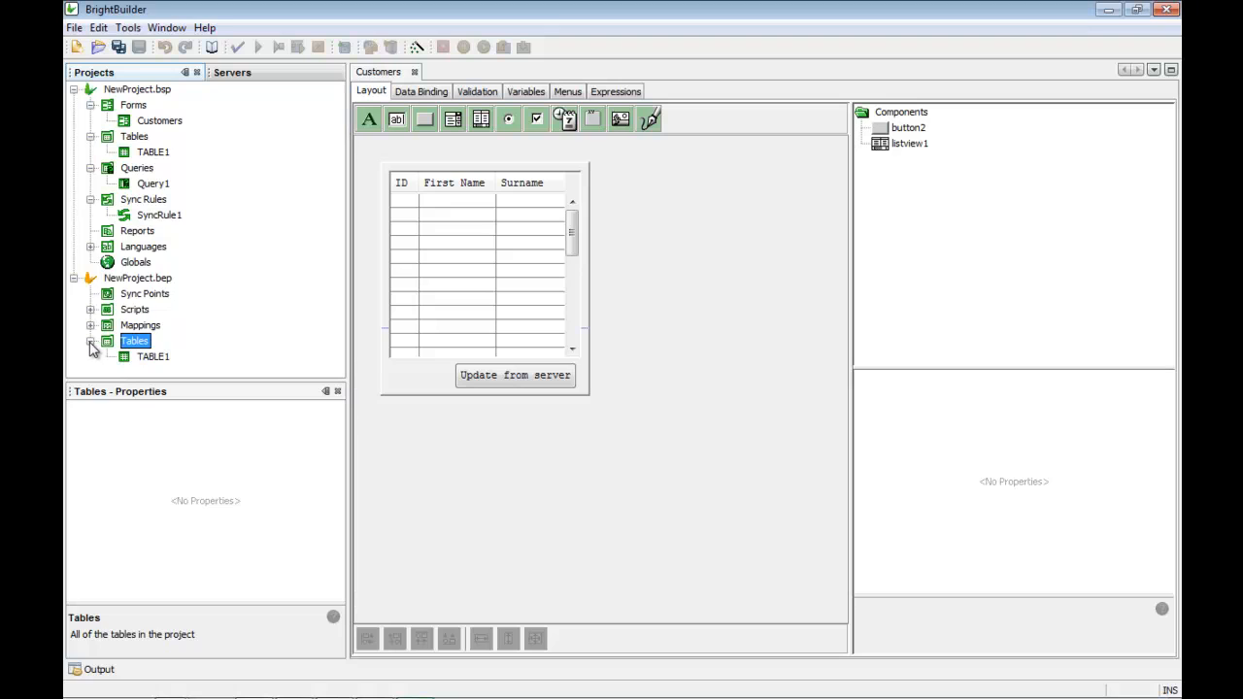
left_click(73, 89)
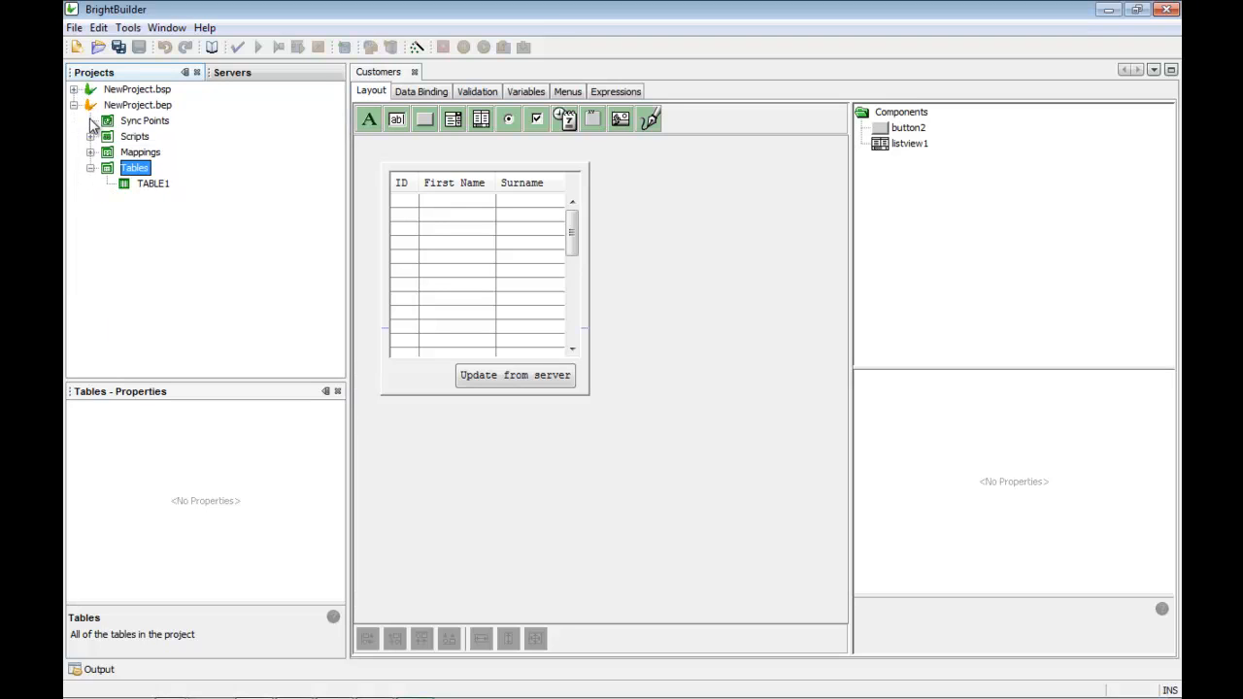
left_click(126, 121)
right_click(127, 122)
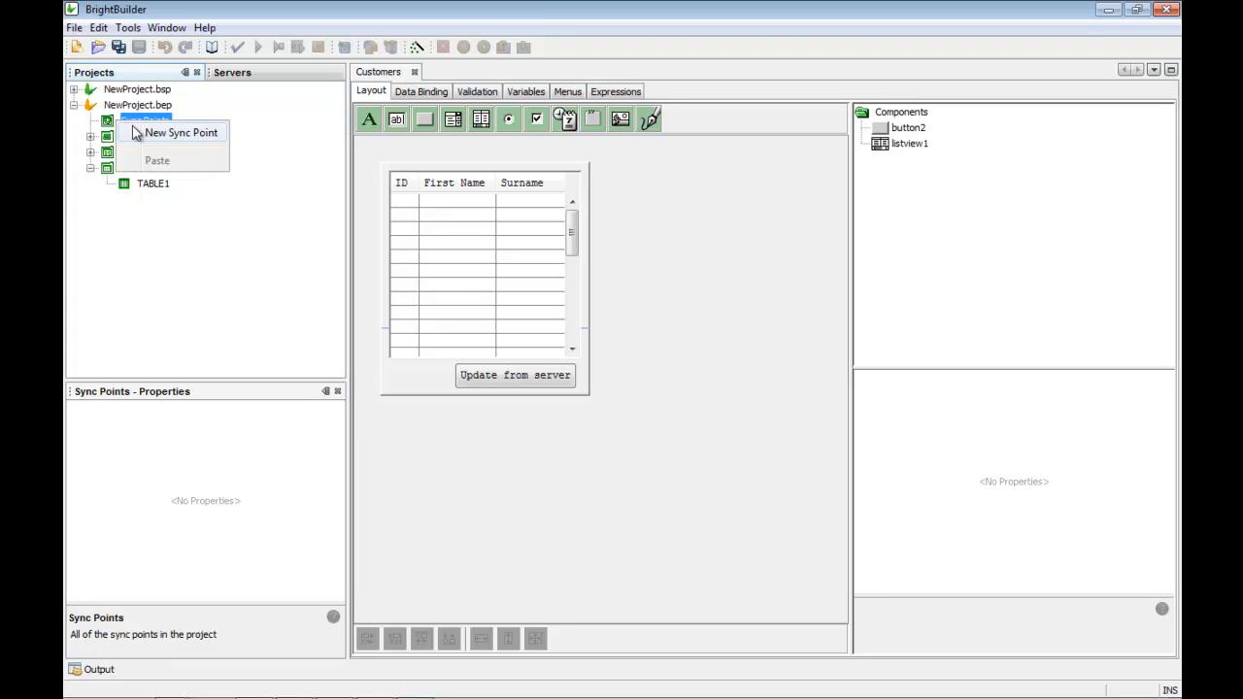
Step: Add SyncPoint1, then compare TABLE1's three fields with the records in the data CSV file
left_click(148, 133)
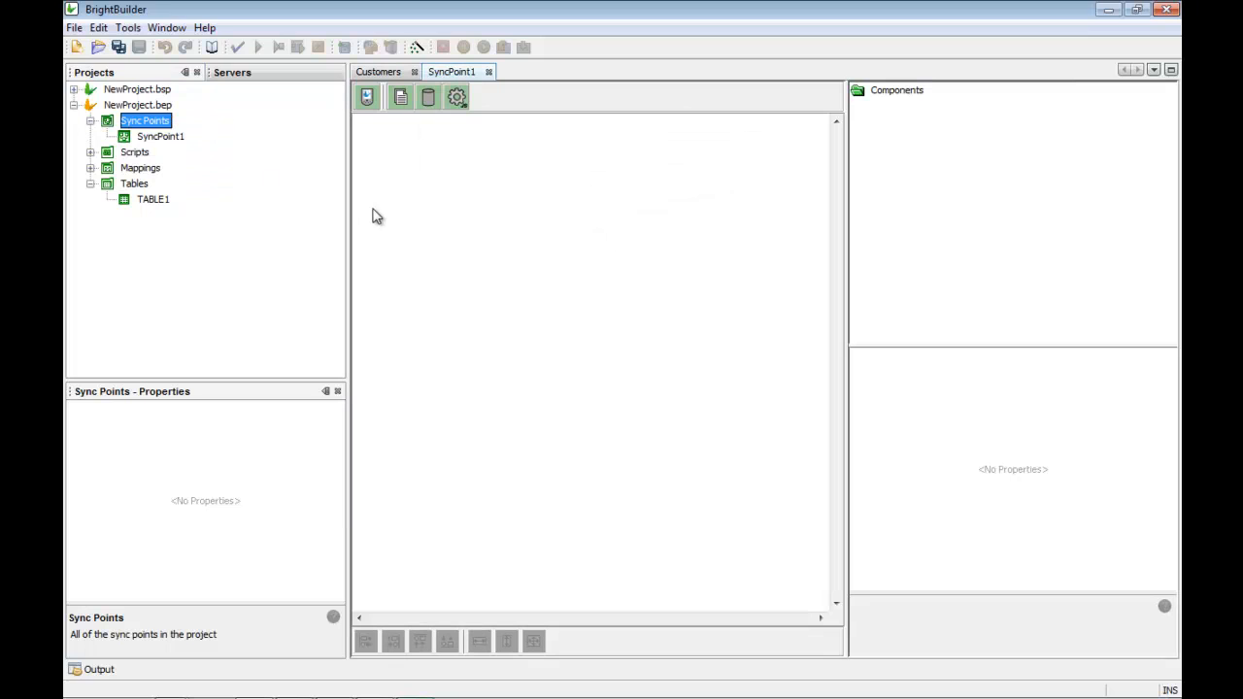
mouse_move(337, 697)
left_click(405, 625)
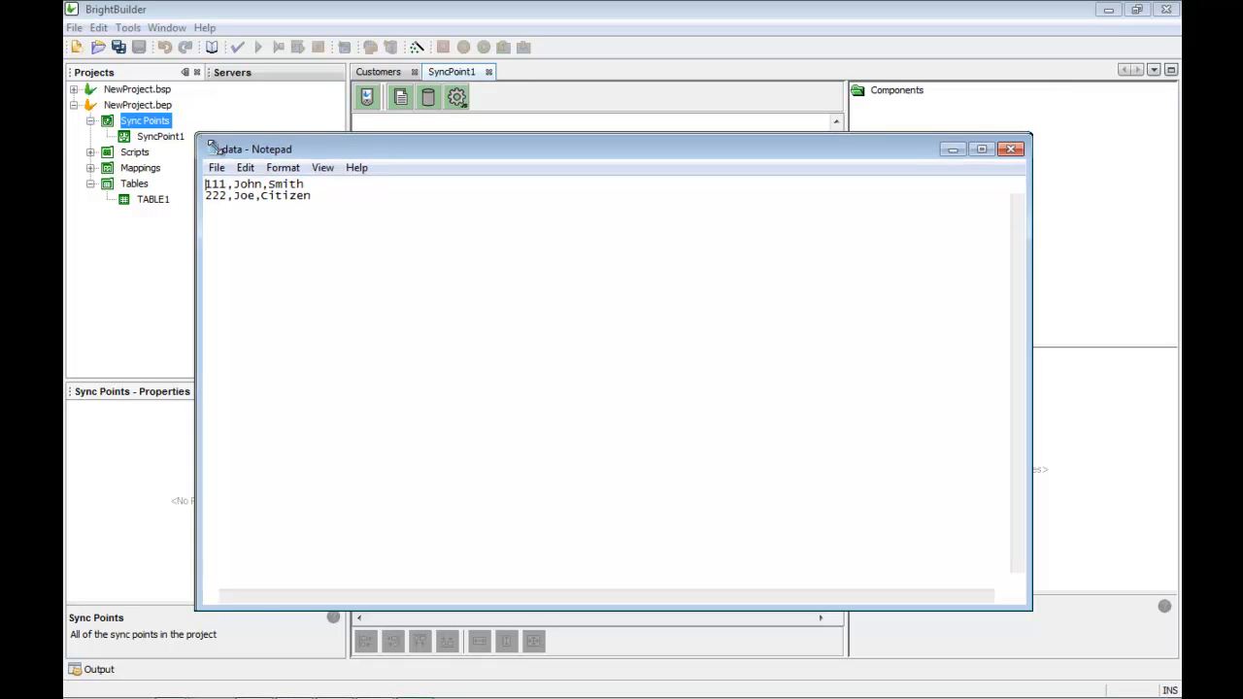
left_click_drag(198, 131, 666, 392)
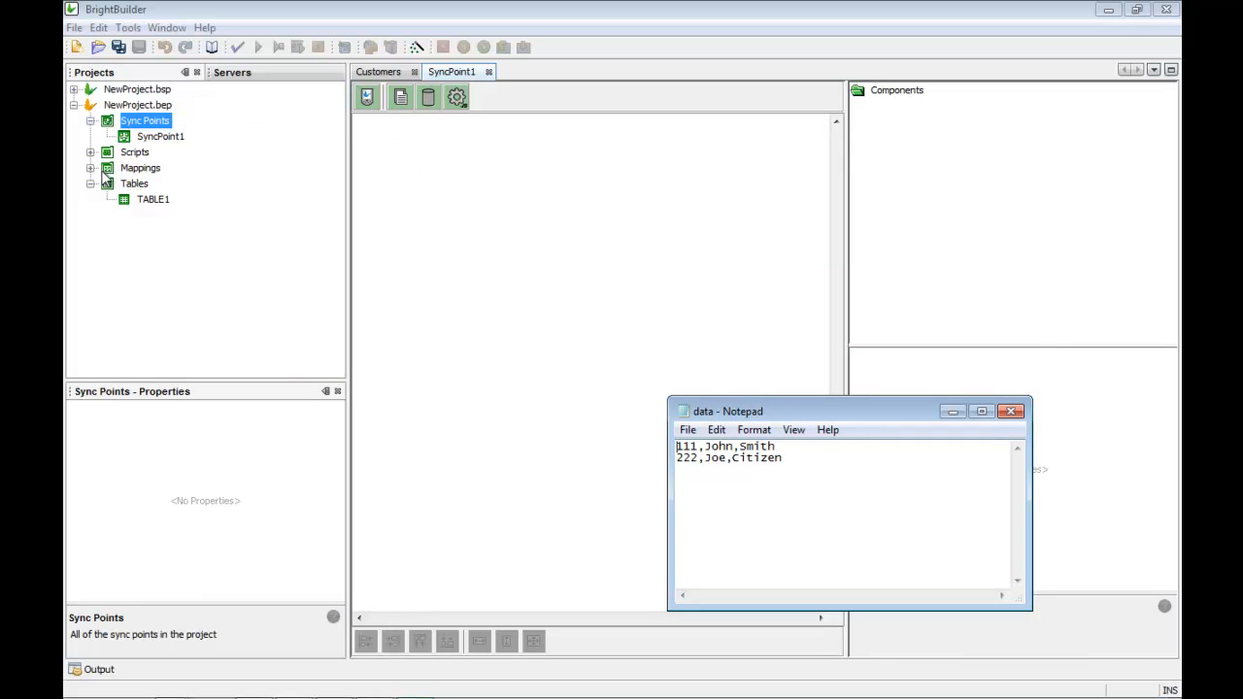
double_click(136, 202)
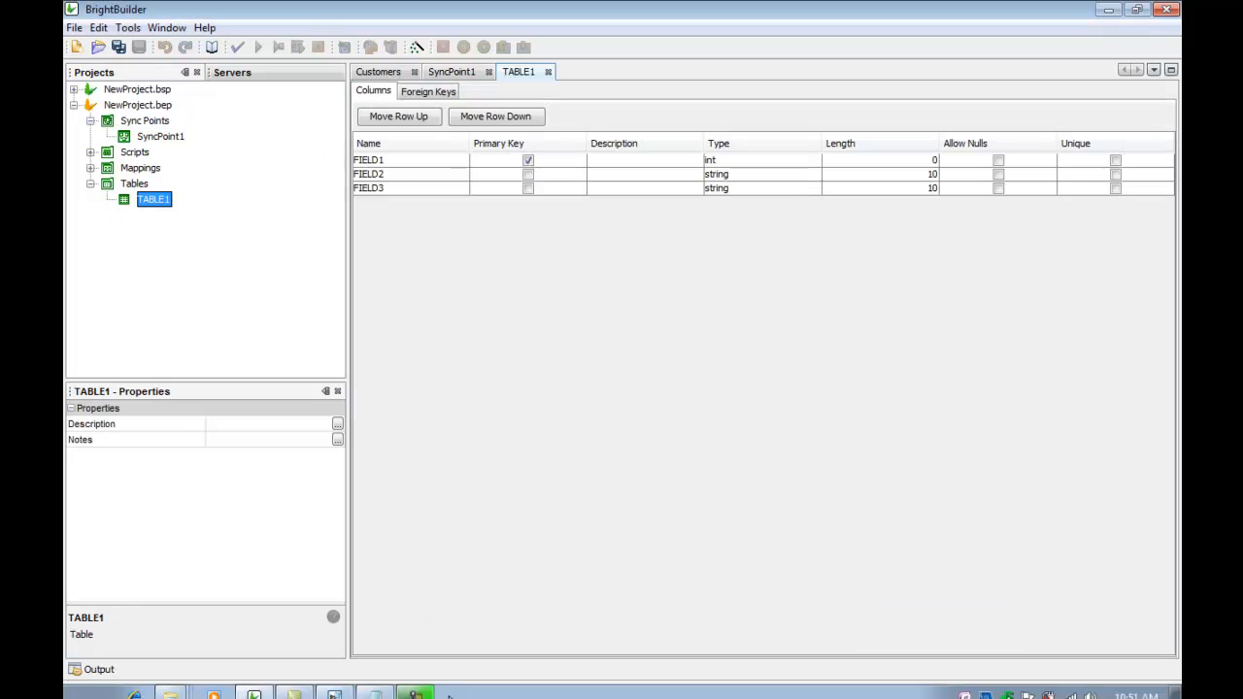
left_click(415, 689)
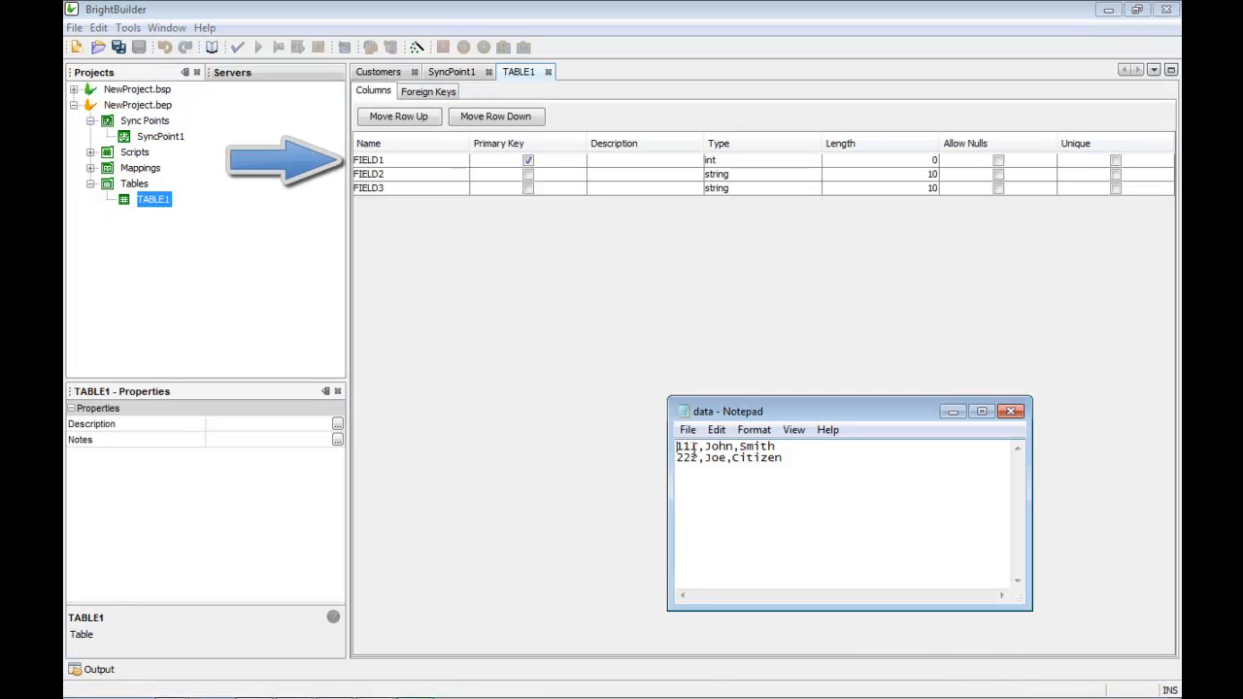
double_click(713, 446)
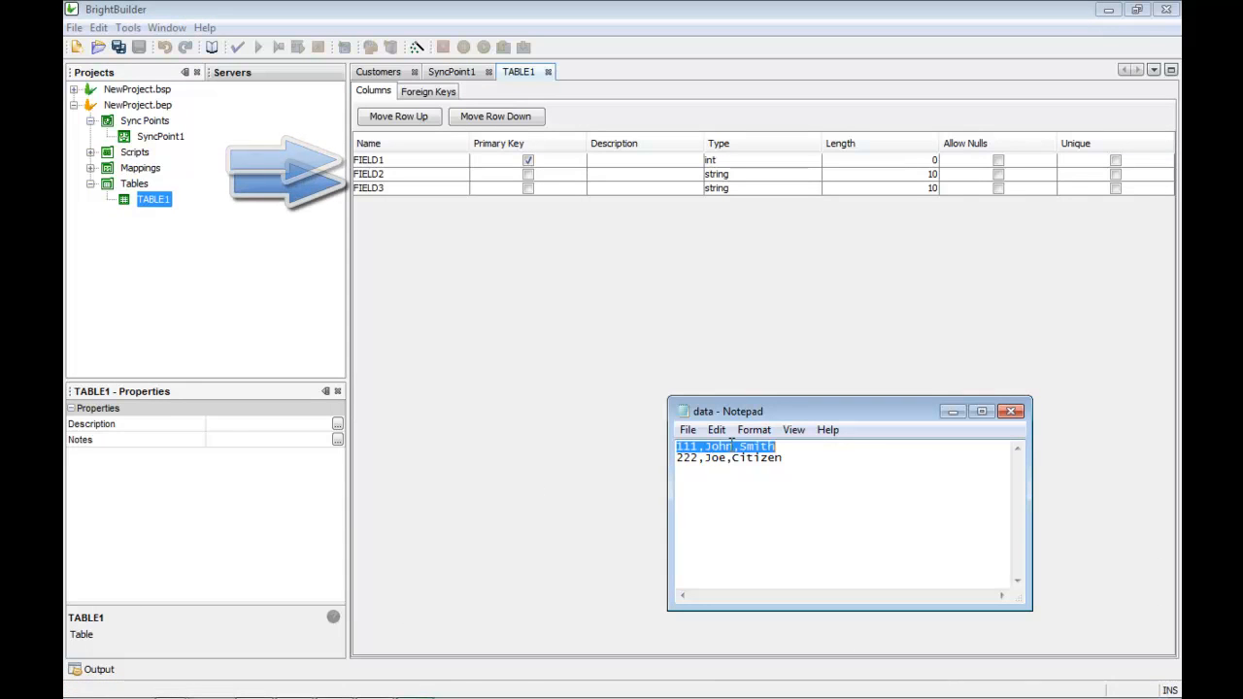
left_click(703, 336)
left_click(547, 72)
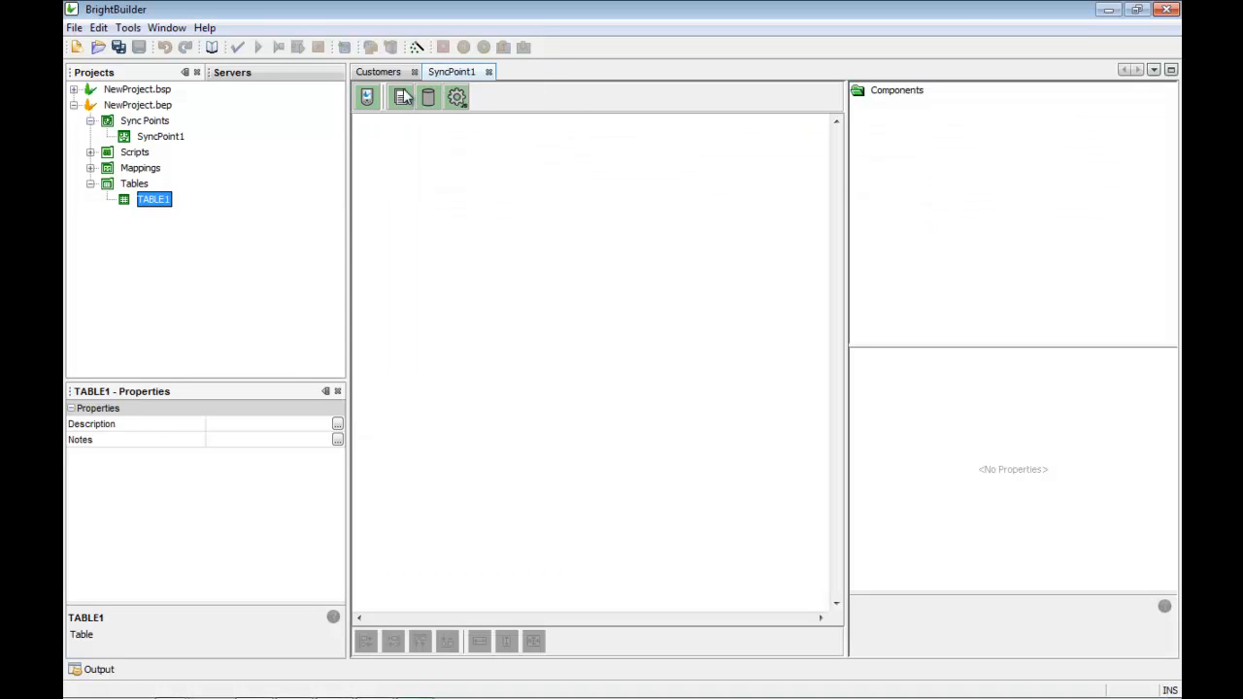
Step: Add a File1 source to SyncPoint1 with a TABLE1 set reading the data file
left_click_drag(400, 97, 406, 333)
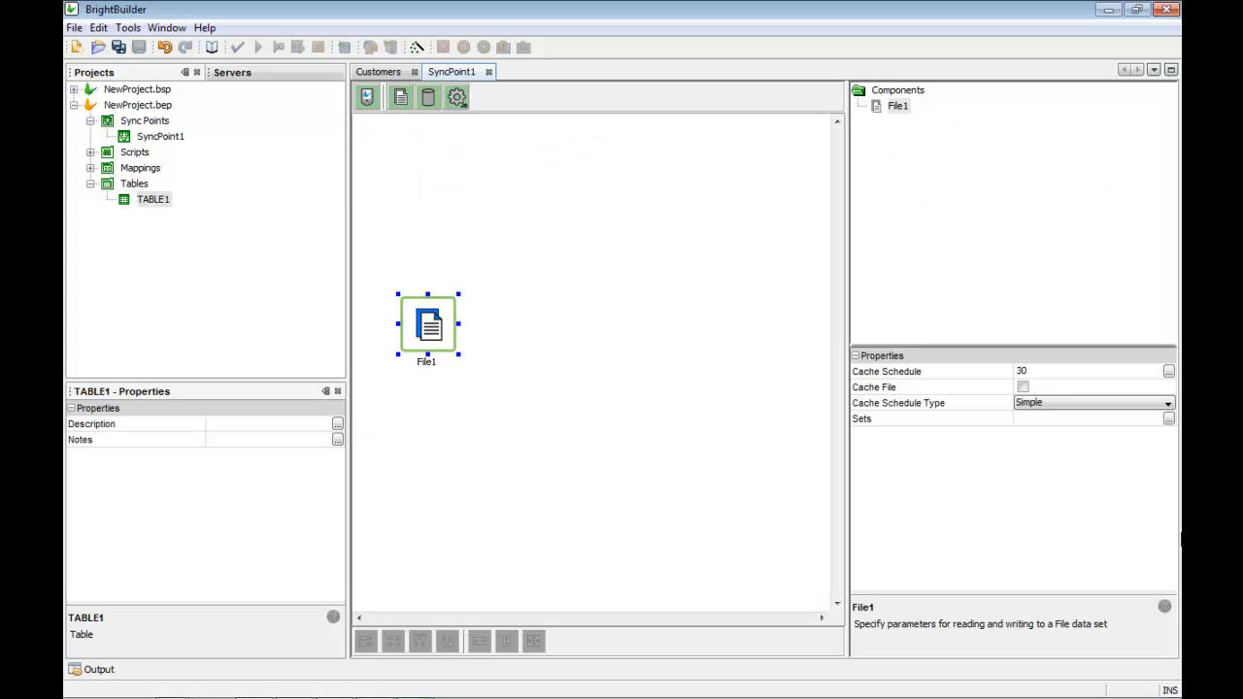
left_click(1168, 418)
right_click(410, 265)
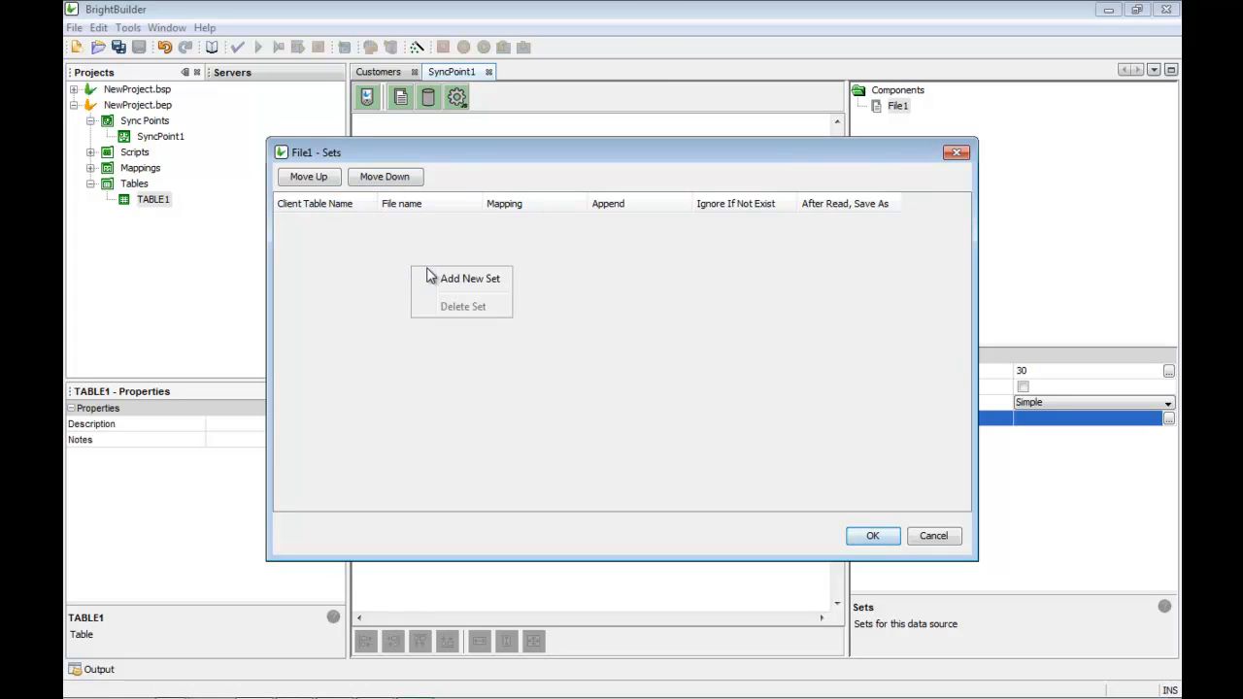
left_click(437, 278)
left_click(468, 222)
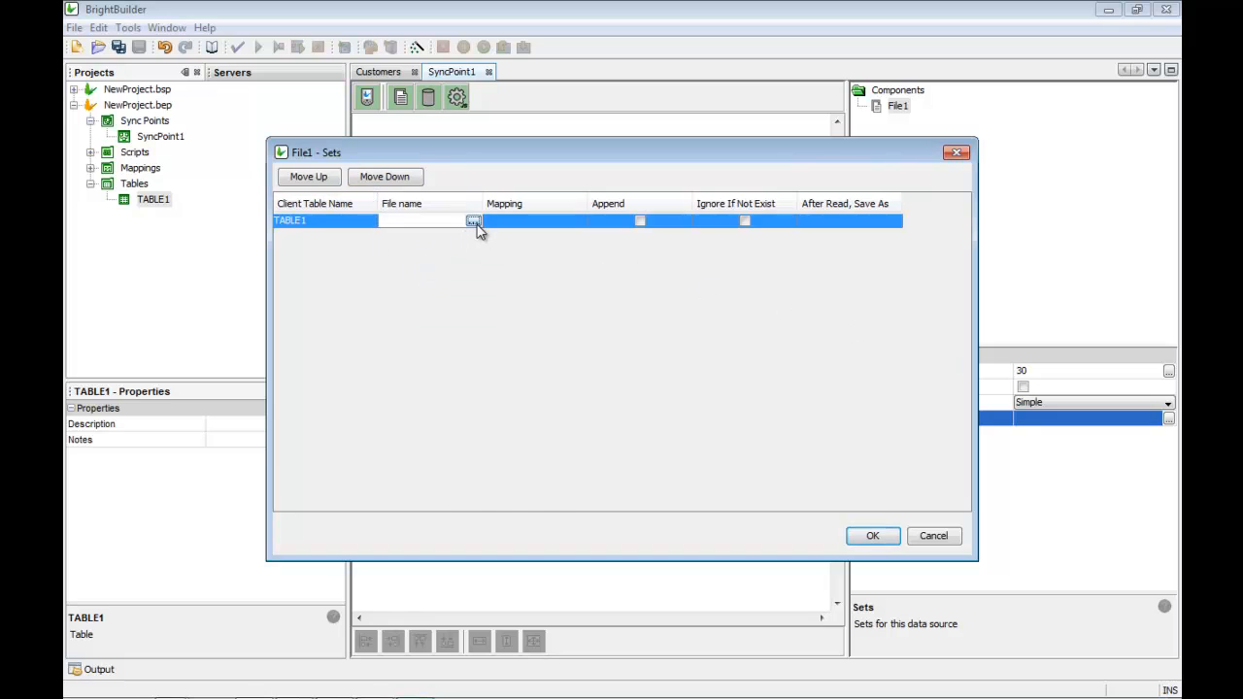
left_click(477, 221)
left_click(487, 384)
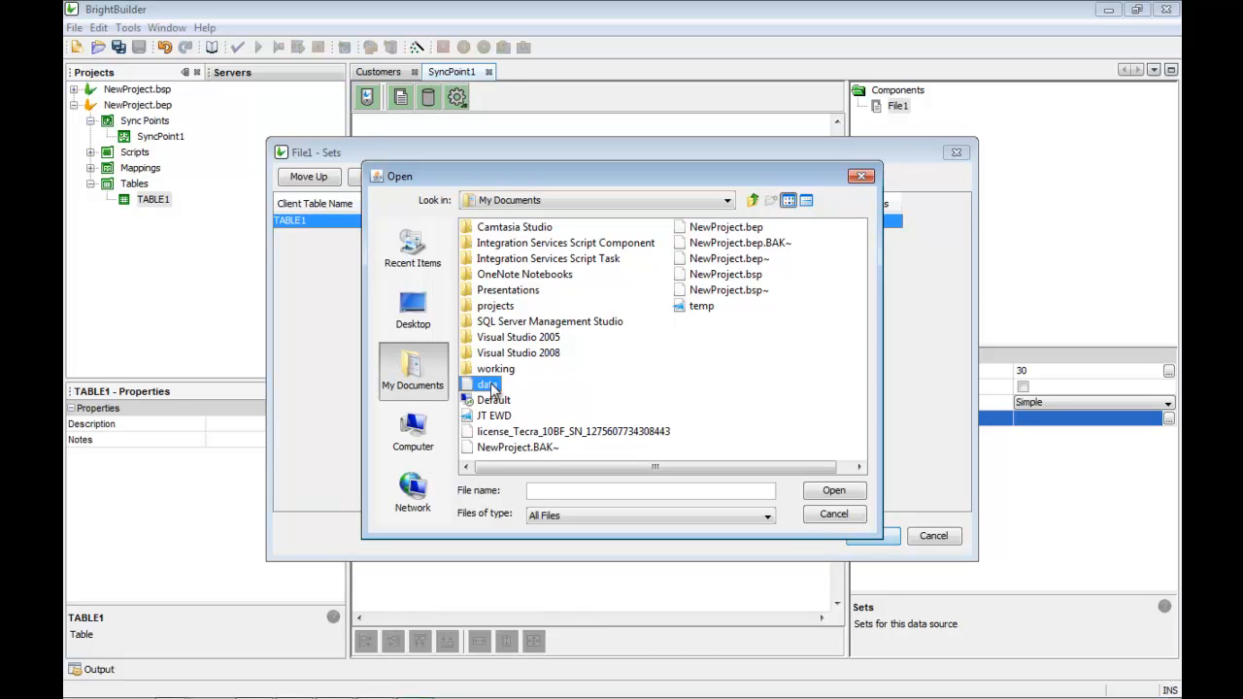
left_click(834, 491)
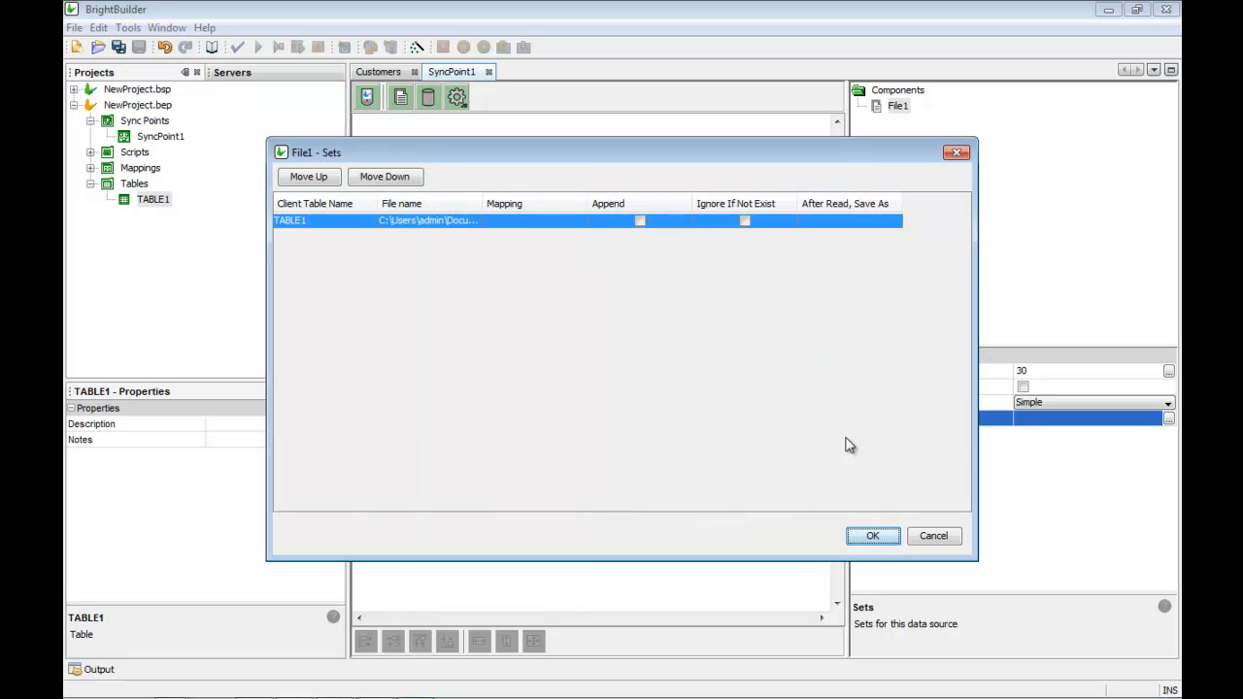
left_click(877, 533)
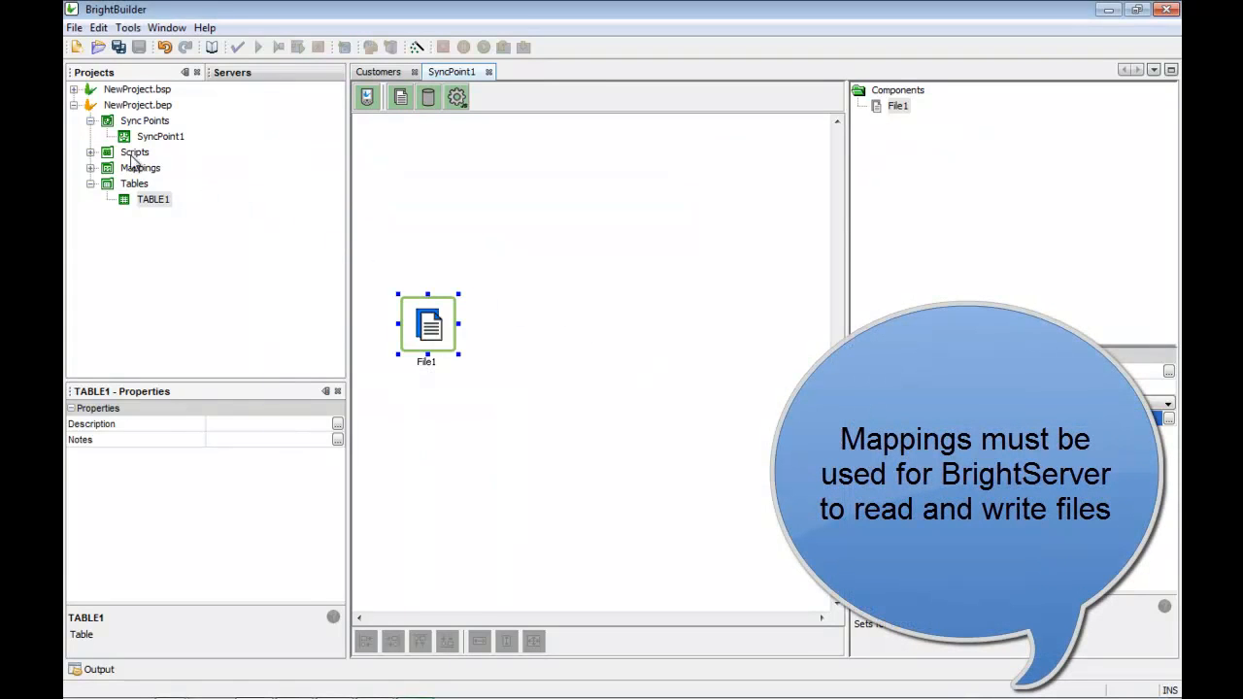
Step: Create Mapping1 and set its type to File CSV Format
left_click(134, 166)
right_click(125, 162)
left_click(157, 176)
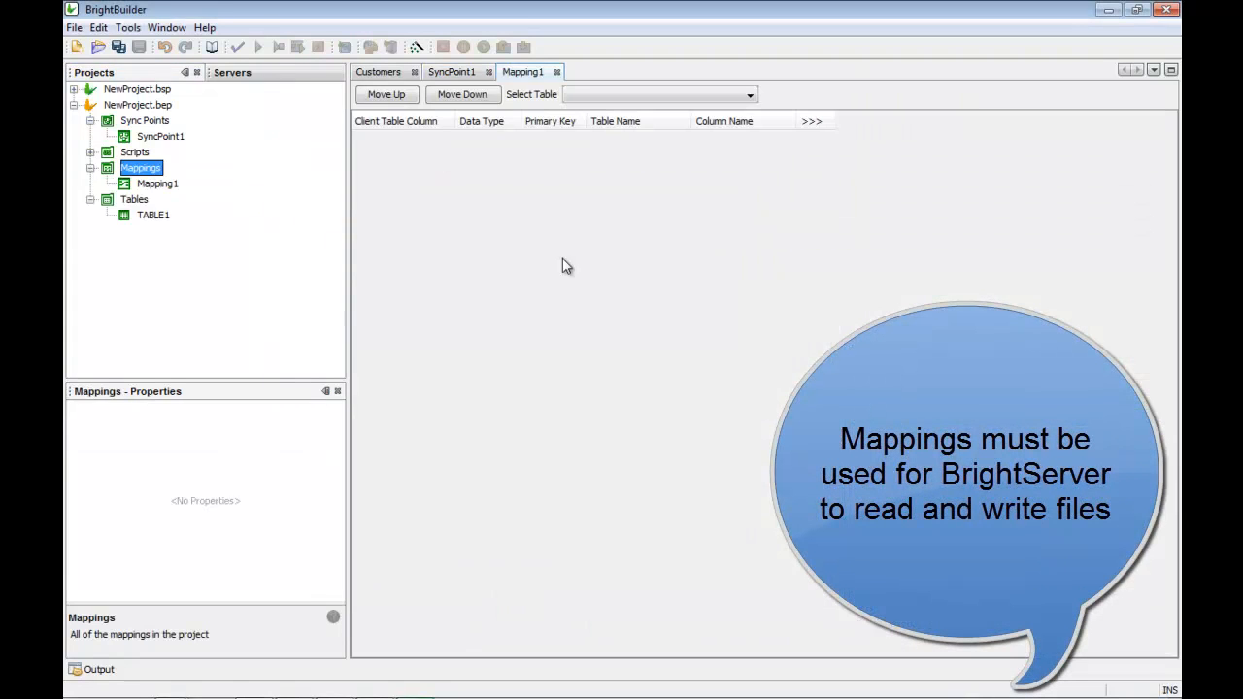
left_click(148, 185)
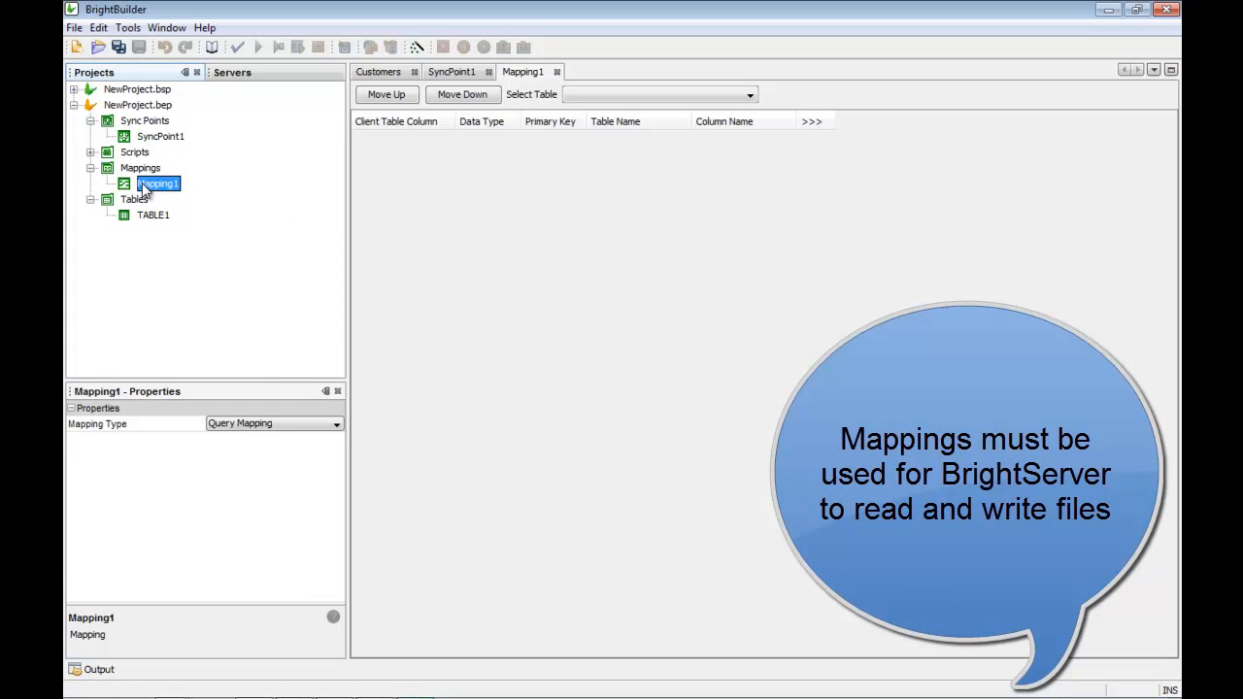
left_click(288, 426)
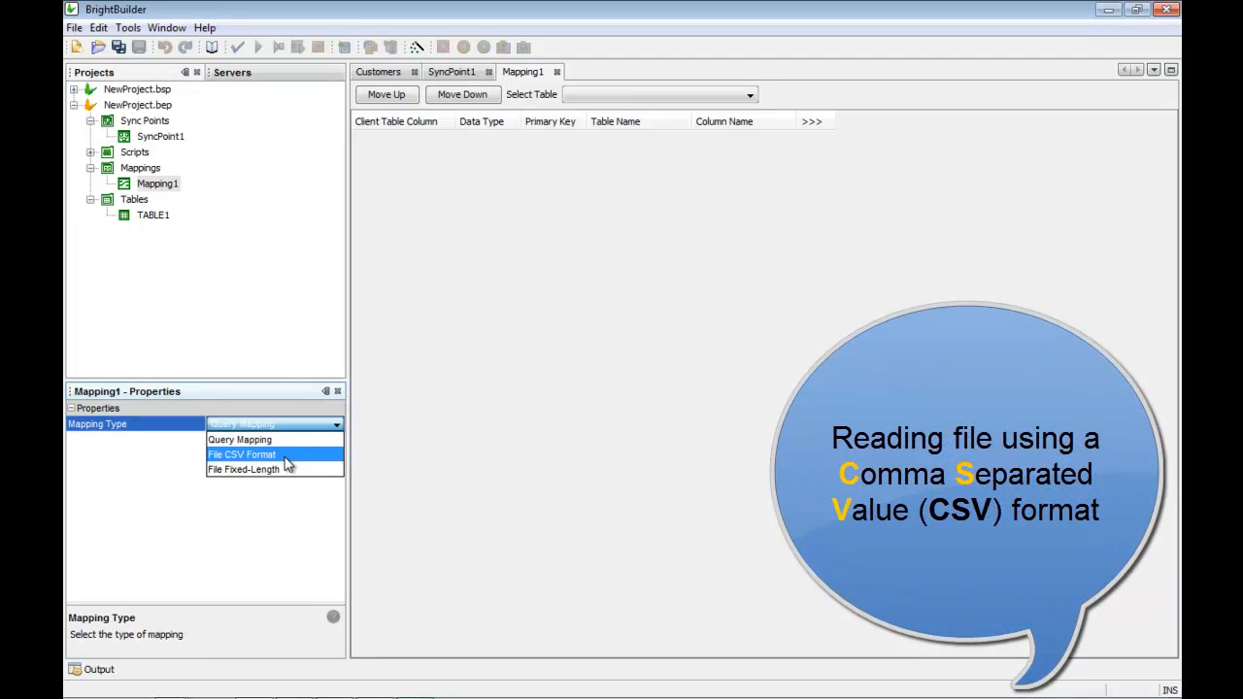
left_click(285, 456)
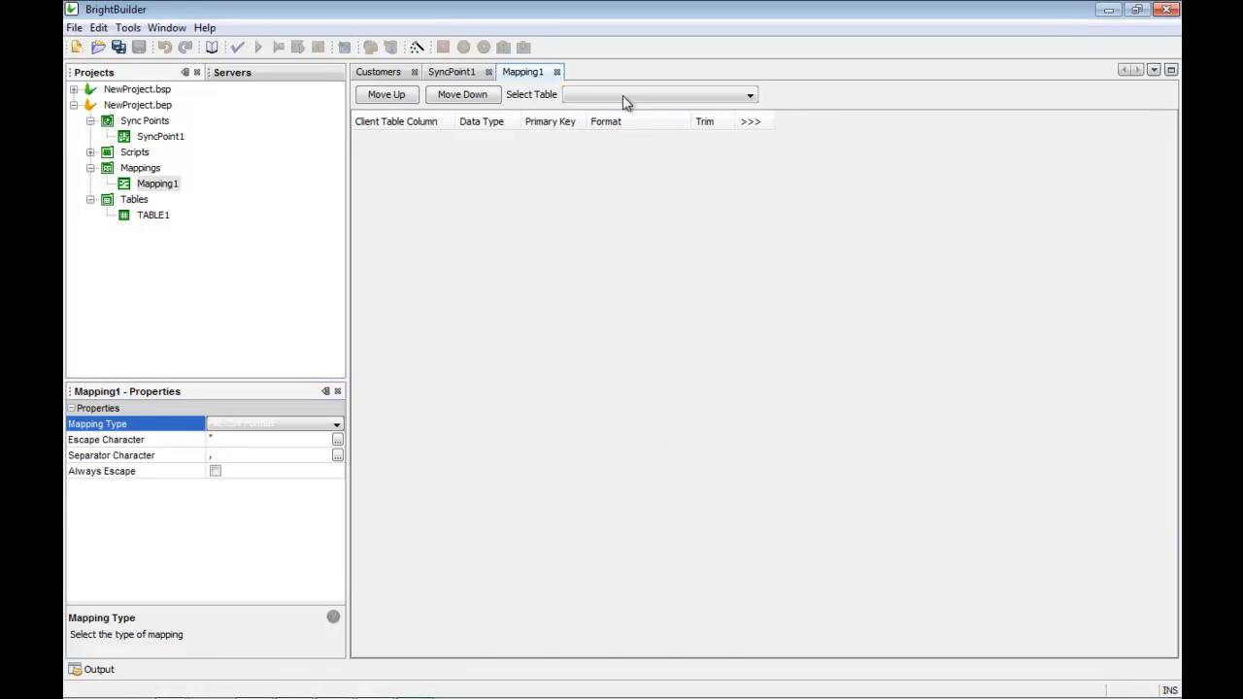
Step: Map TABLE1's FIELD1–FIELD3 in Mapping1 and check them against the CSV data file
left_click(625, 95)
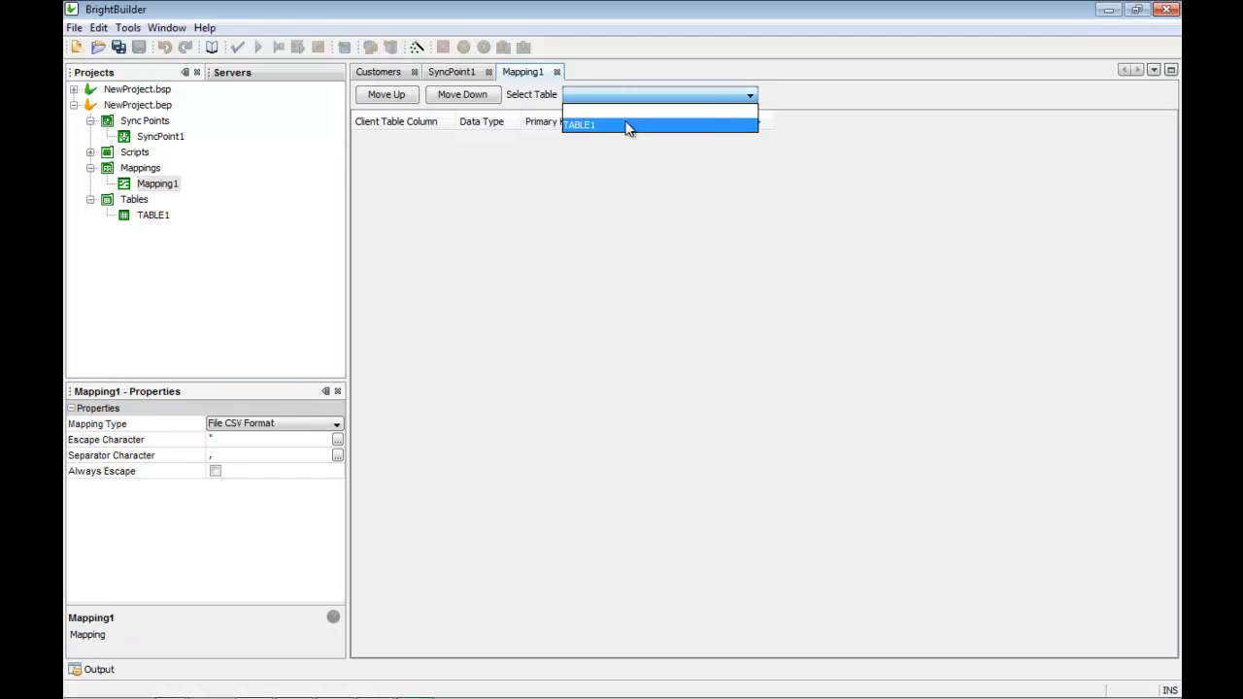
left_click(626, 127)
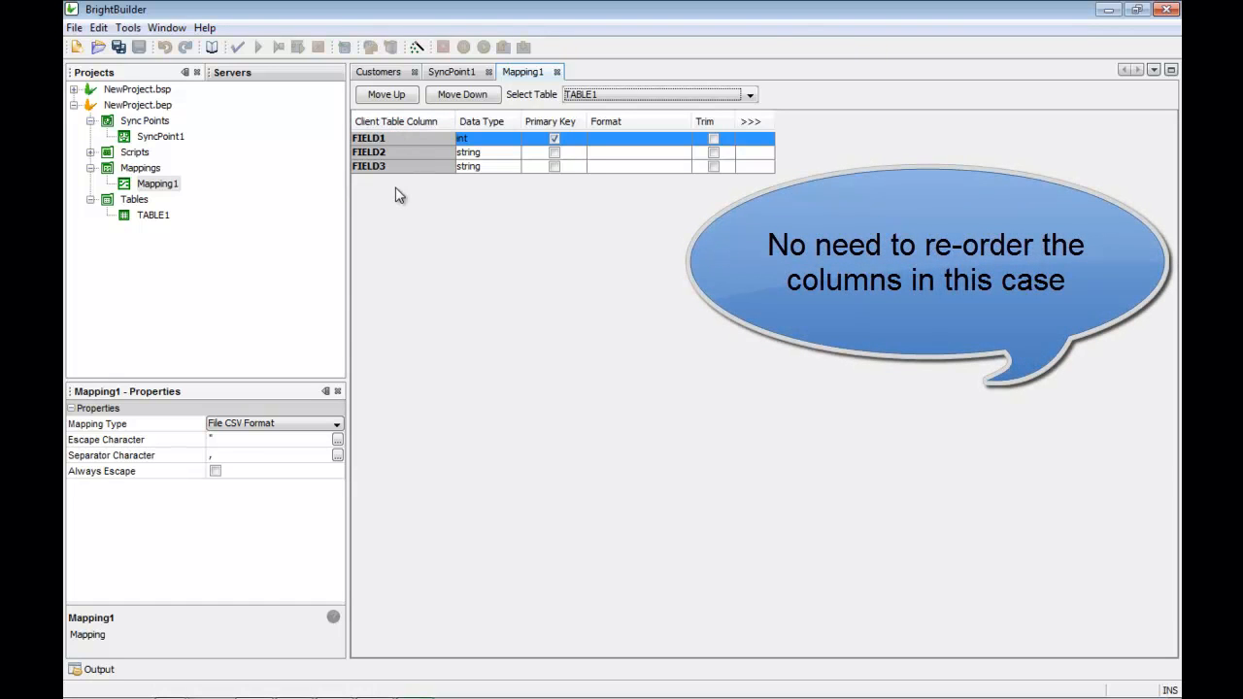
left_click(376, 686)
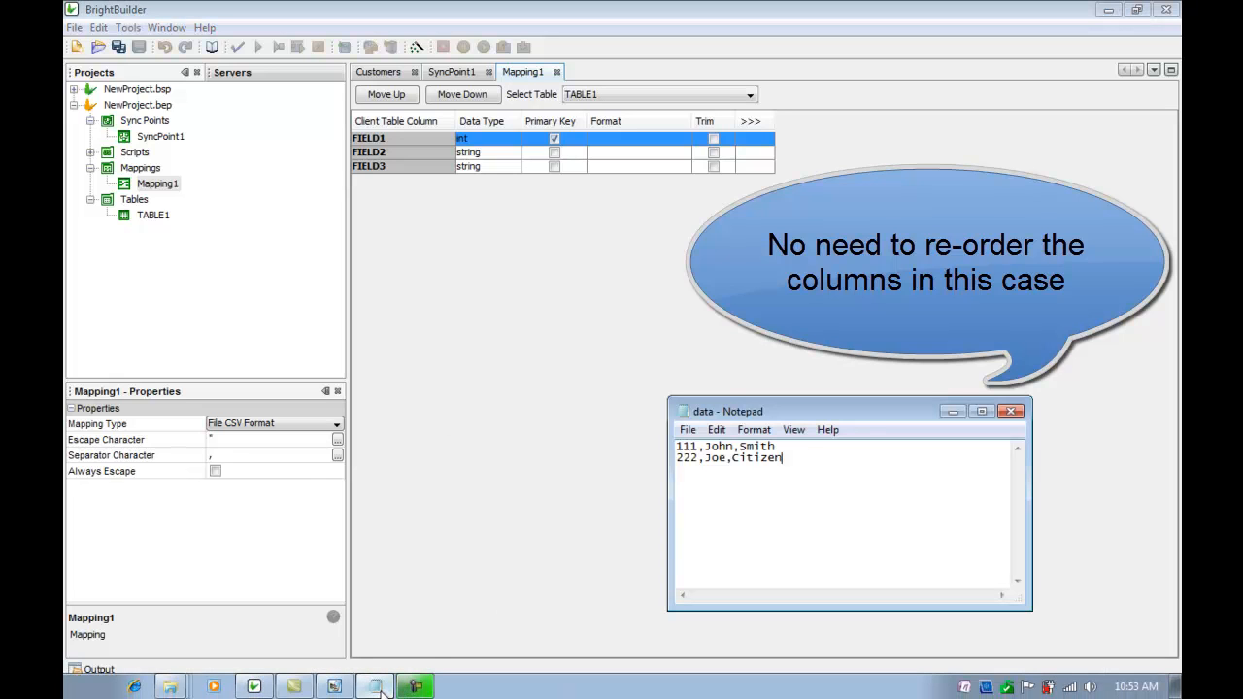
left_click(600, 307)
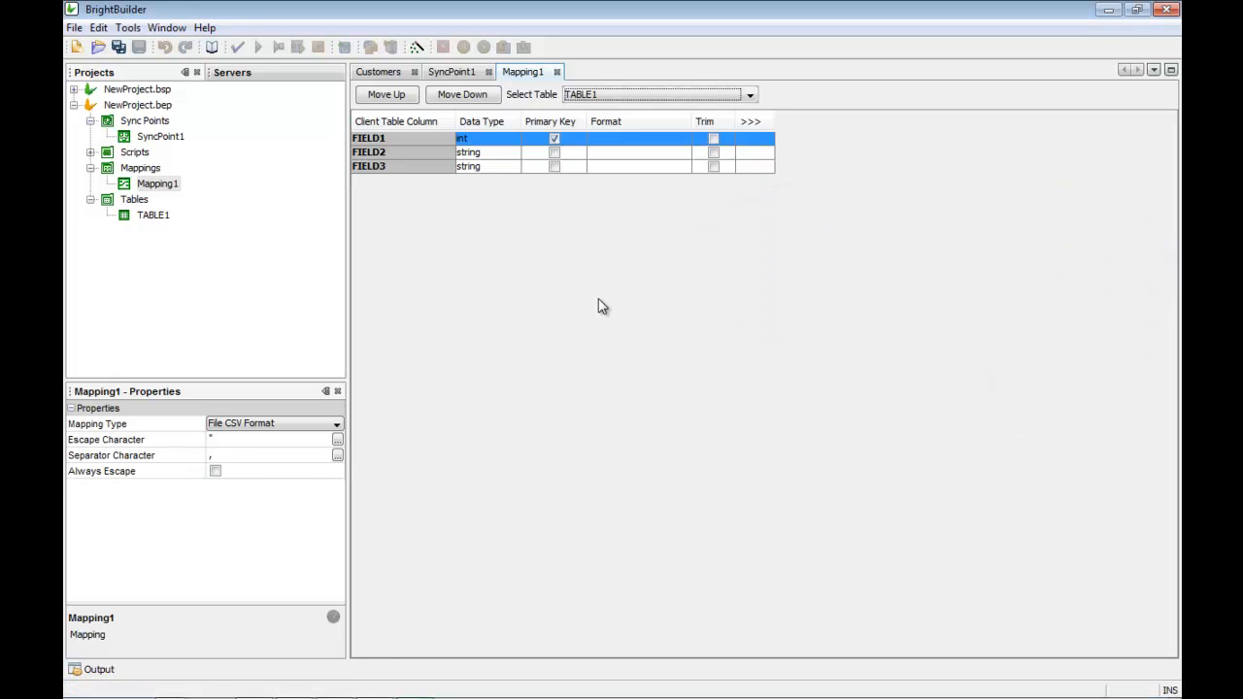
Step: Close the Mapping1 editor and set File1's TABLE1 data set to use Mapping1
left_click(556, 72)
left_click(448, 342)
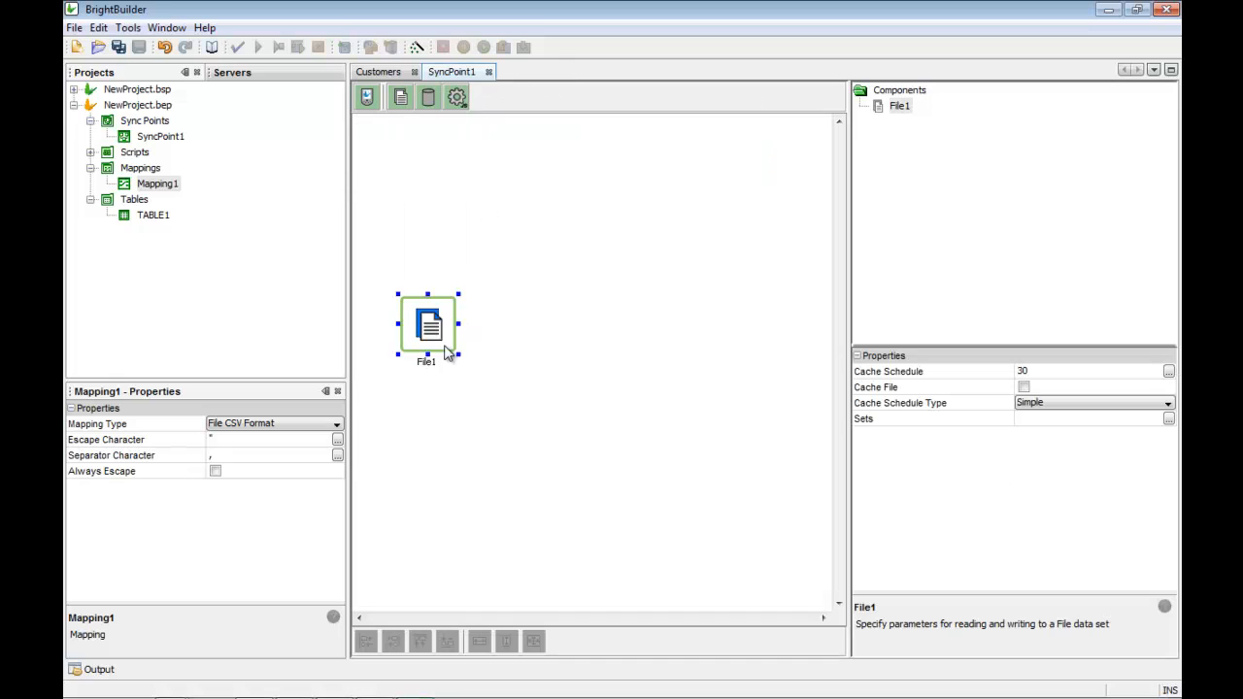
left_click(1168, 419)
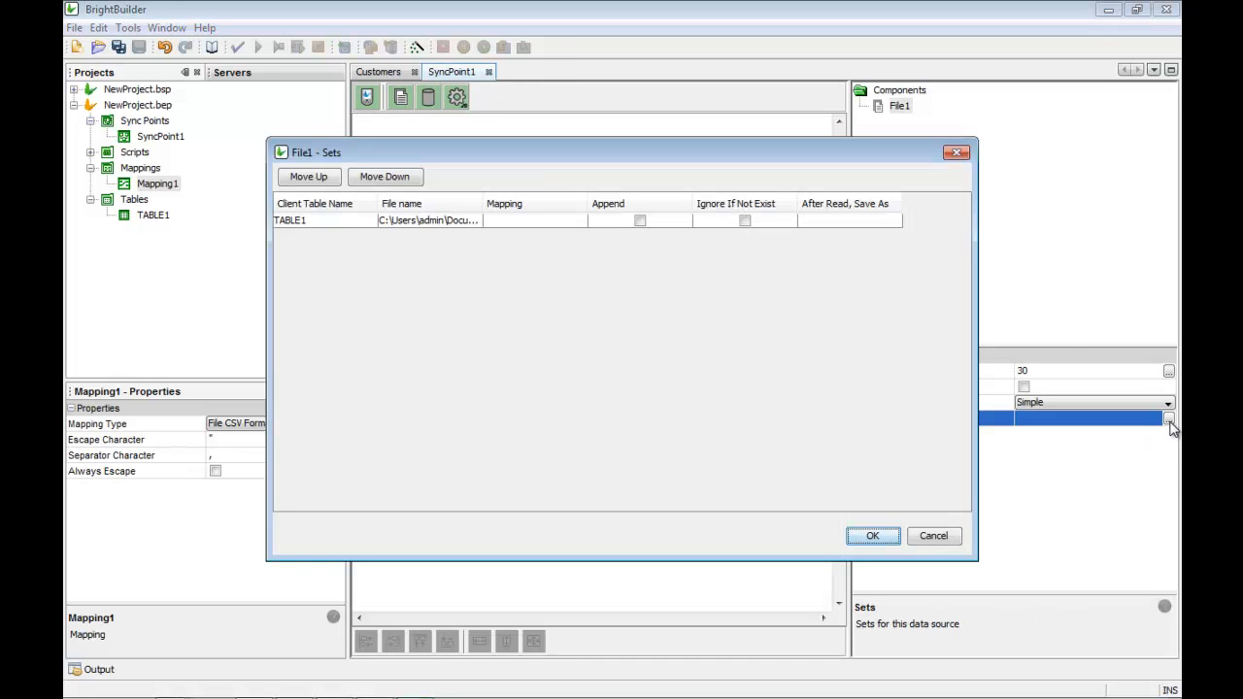
left_click(569, 221)
left_click(573, 221)
left_click(569, 236)
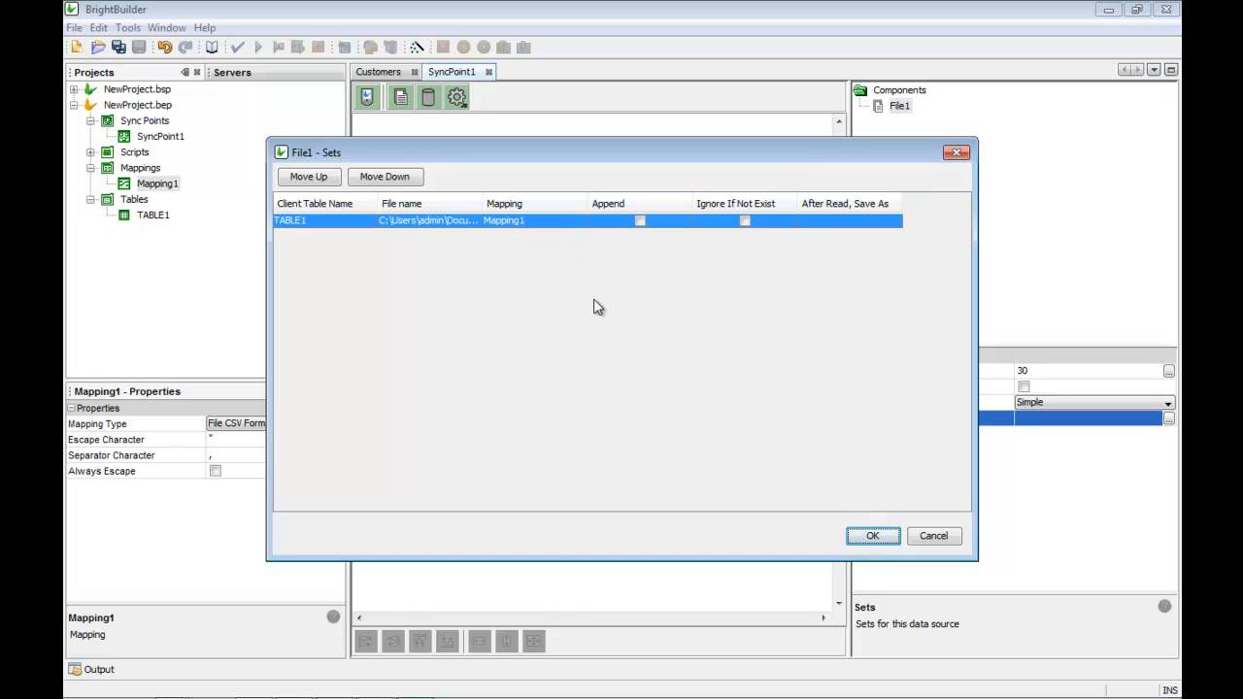
left_click(872, 536)
left_click(594, 408)
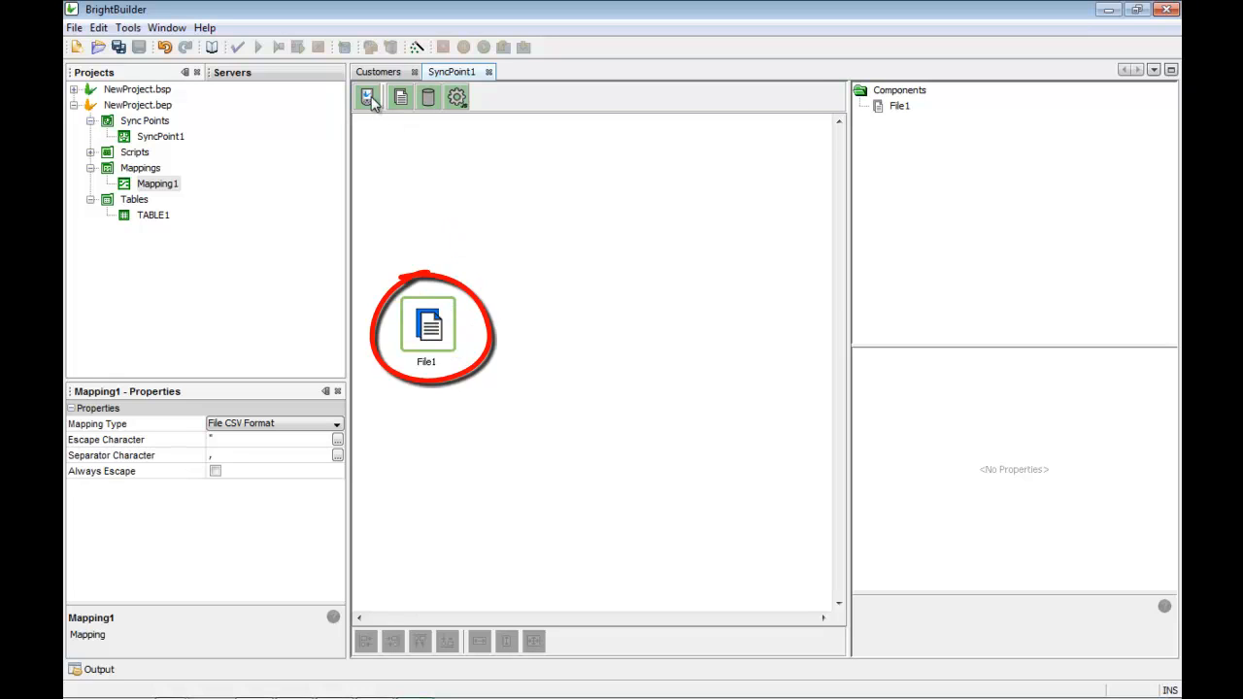
Step: Add a client table to SyncPoint1 and set it to TABLE1
left_click_drag(369, 97, 595, 330)
left_click(604, 330)
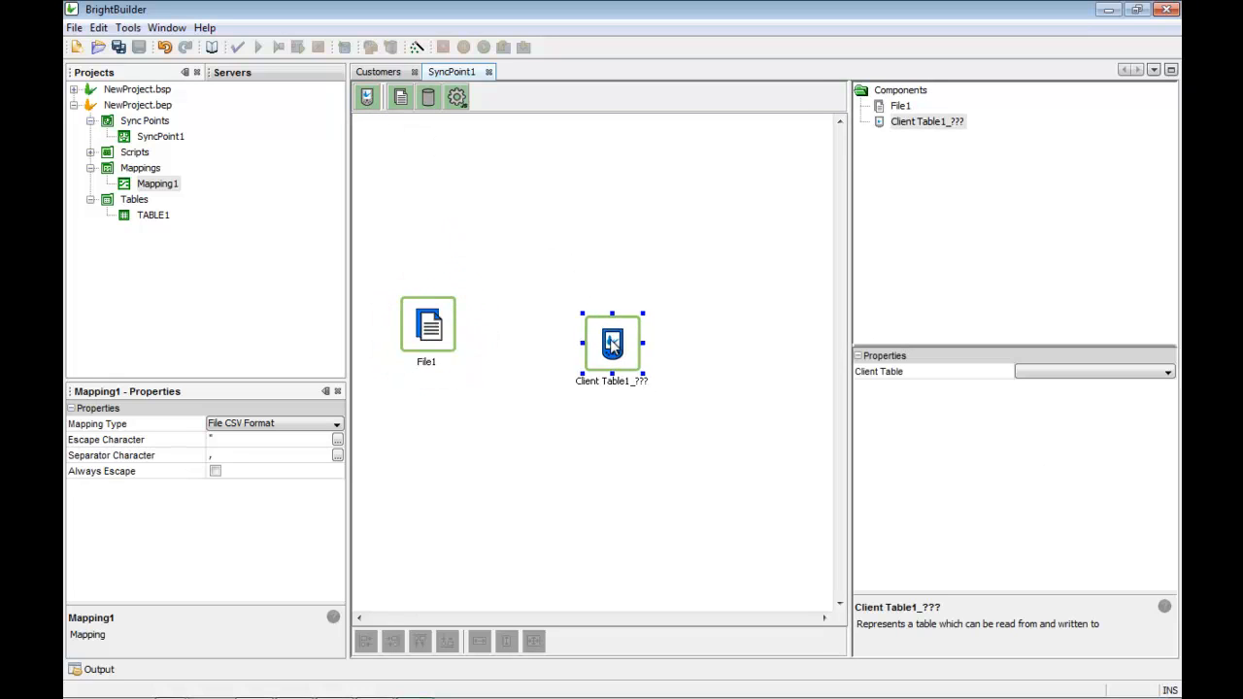
left_click(618, 433)
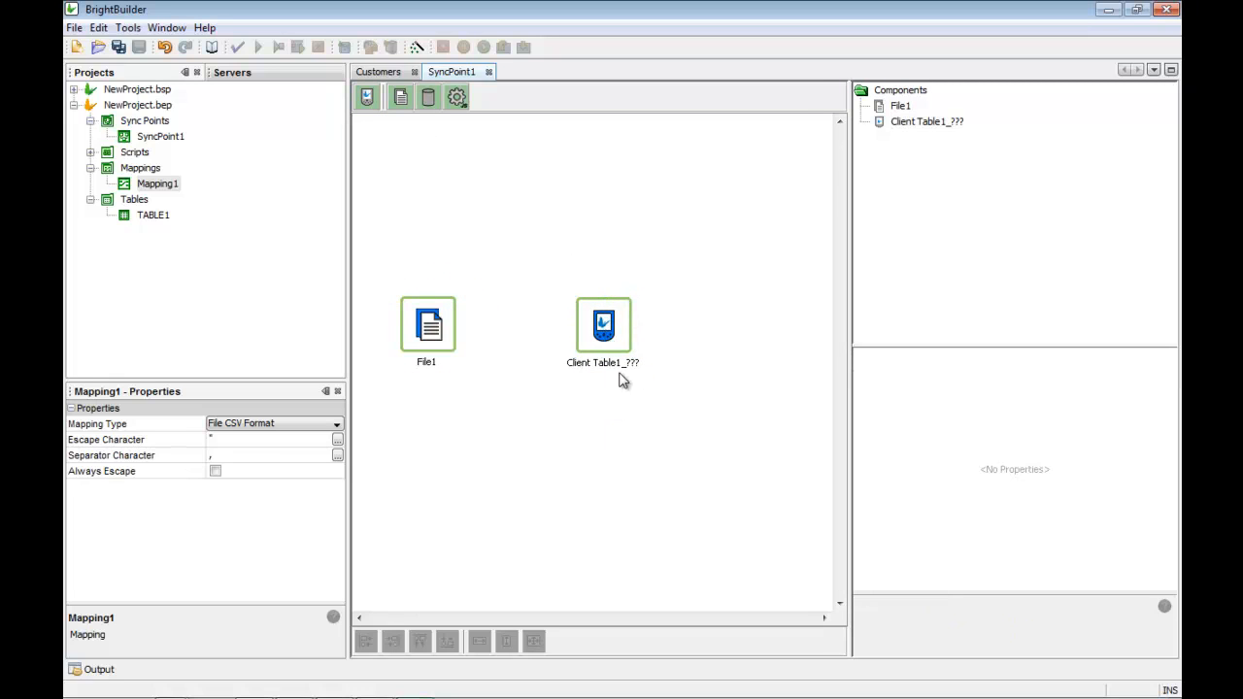
left_click(613, 352)
left_click(1170, 379)
left_click(1126, 402)
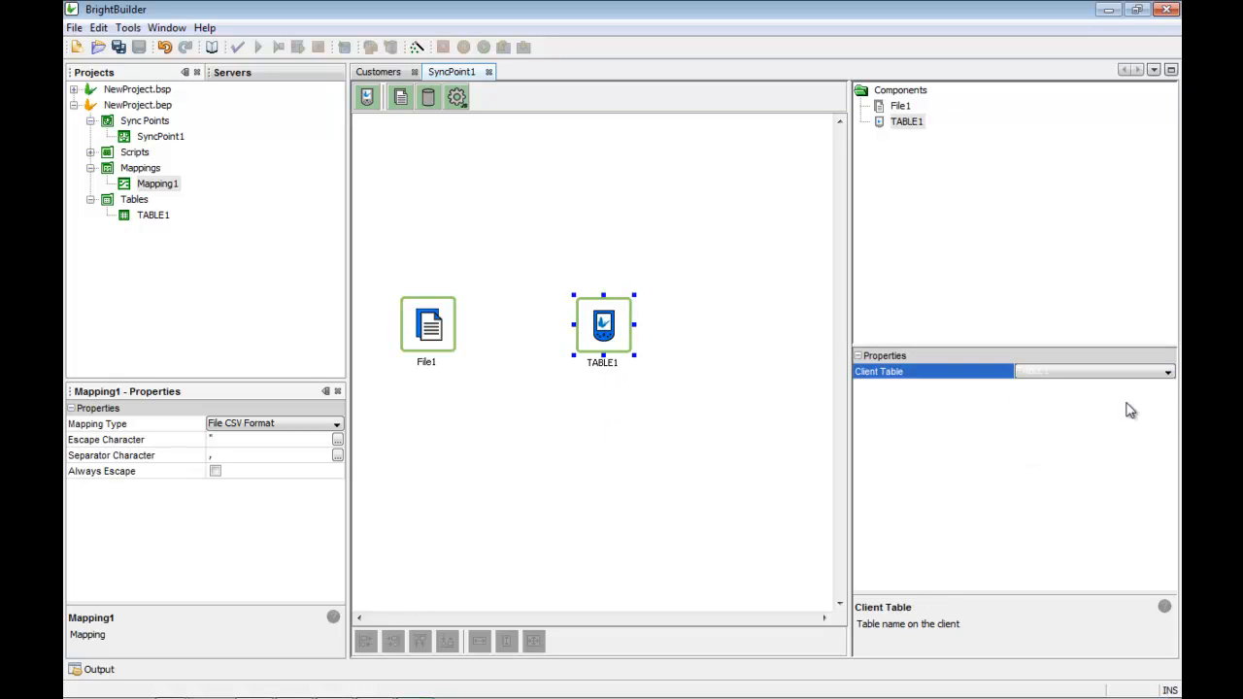
Step: Connect File1 to the TABLE1 client table and save NewProject.bep
left_click(649, 482)
left_click_drag(458, 332, 579, 330)
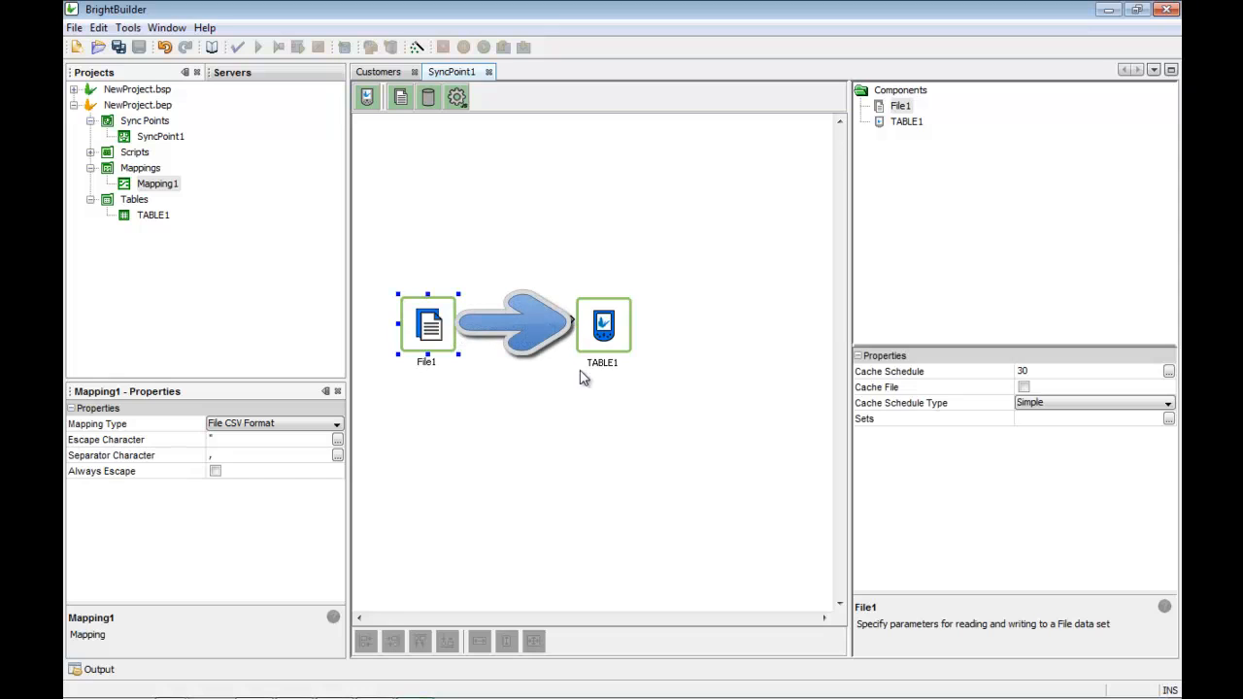
left_click_drag(608, 332, 602, 337)
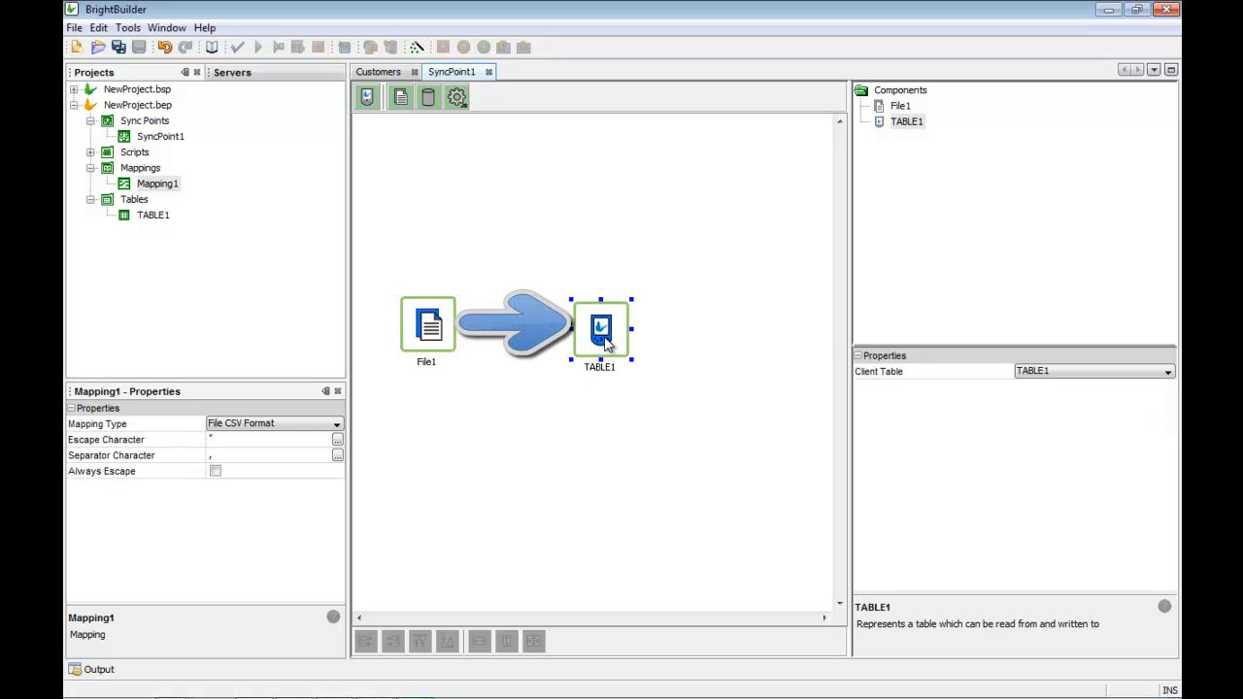
left_click(593, 457)
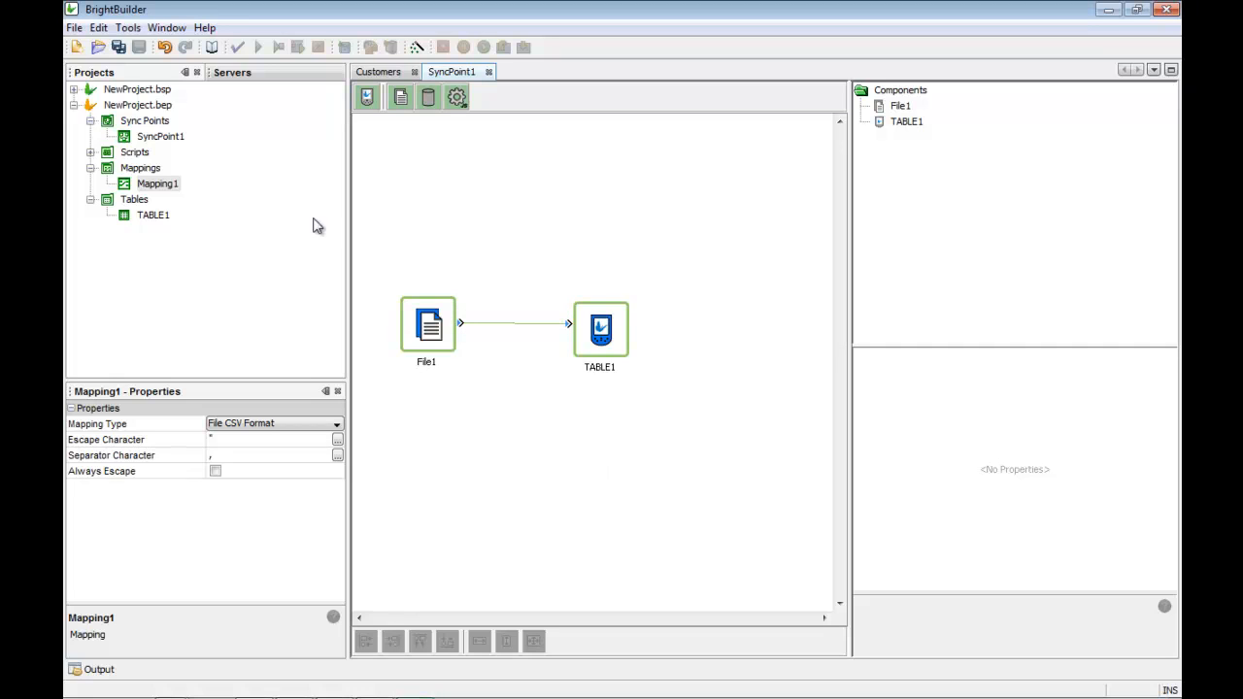
left_click(137, 105)
left_click(138, 49)
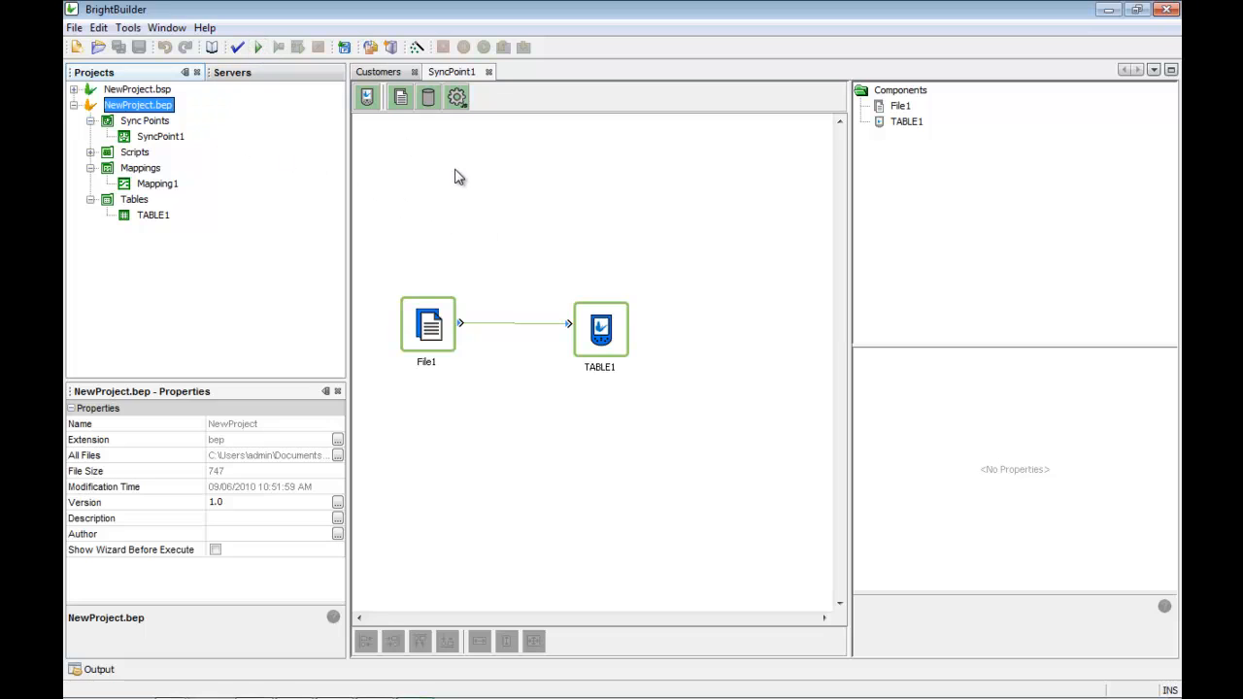
Step: Run BrightServer locally and locate localhost:8080 in the Servers list
left_click(259, 47)
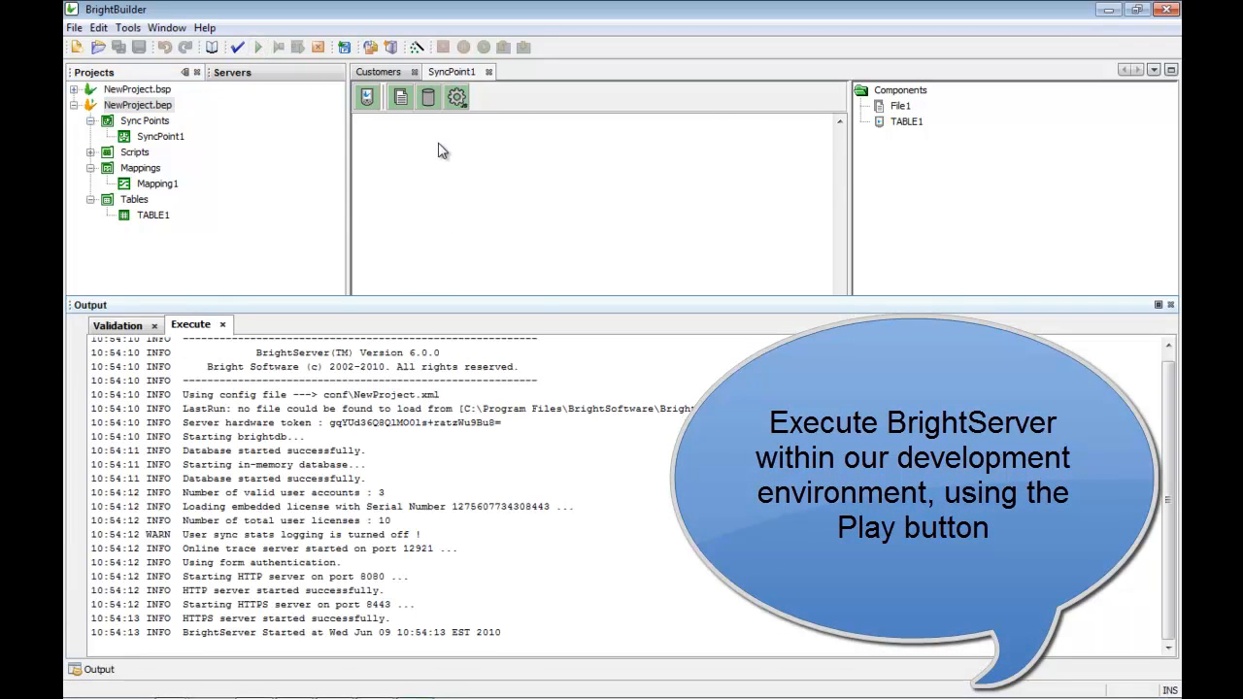
left_click(301, 73)
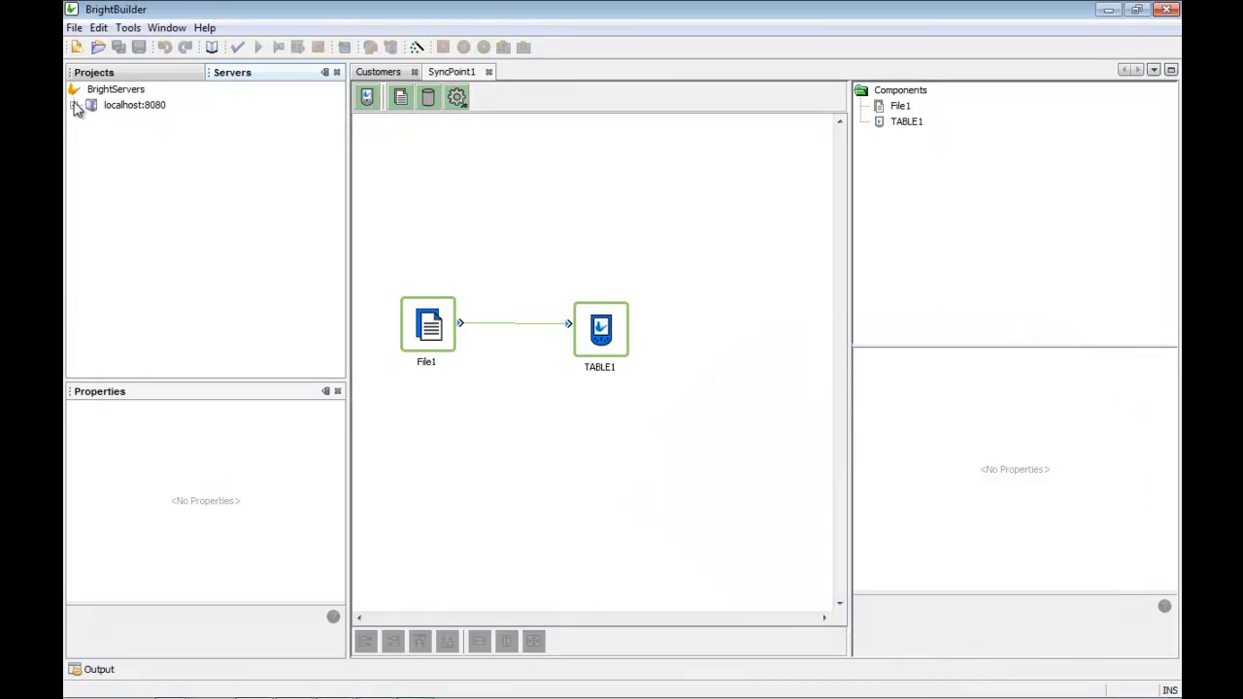
left_click(121, 108)
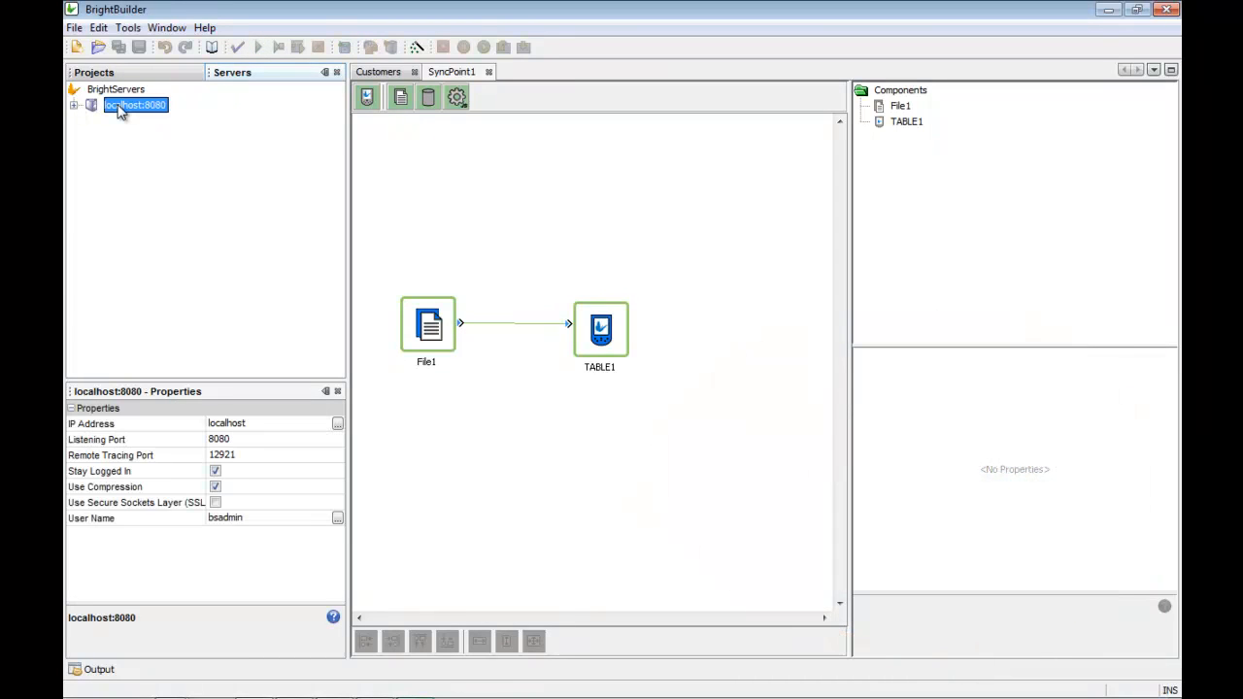
right_click(120, 108)
key("Escape")
right_click(128, 90)
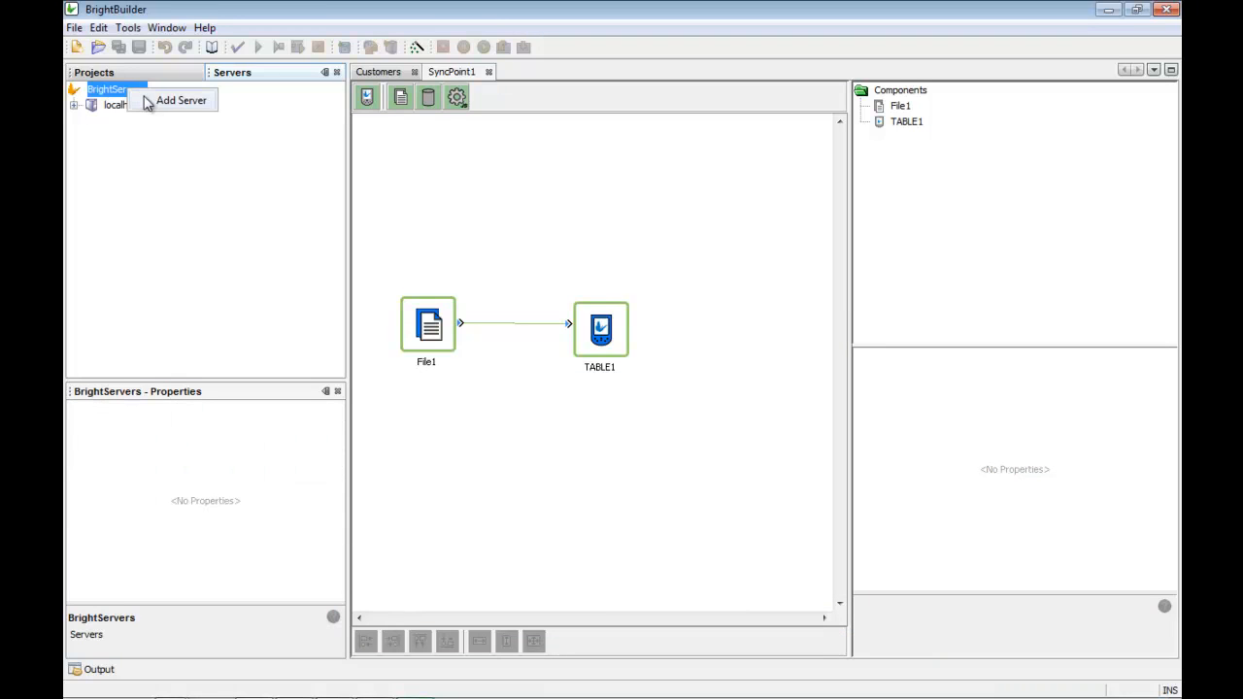
key("Escape")
Step: Log in to localhost:8080 with the server password and expand its nodes
left_click(136, 107)
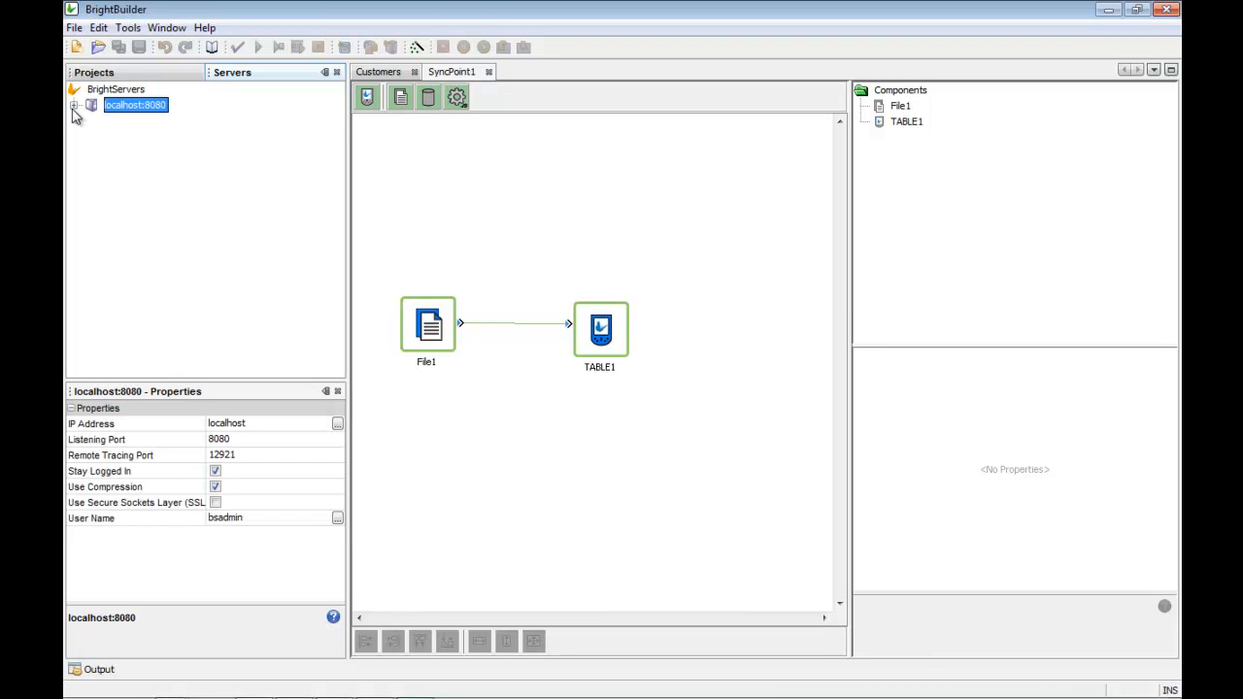
right_click(110, 113)
left_click(145, 116)
type("********")
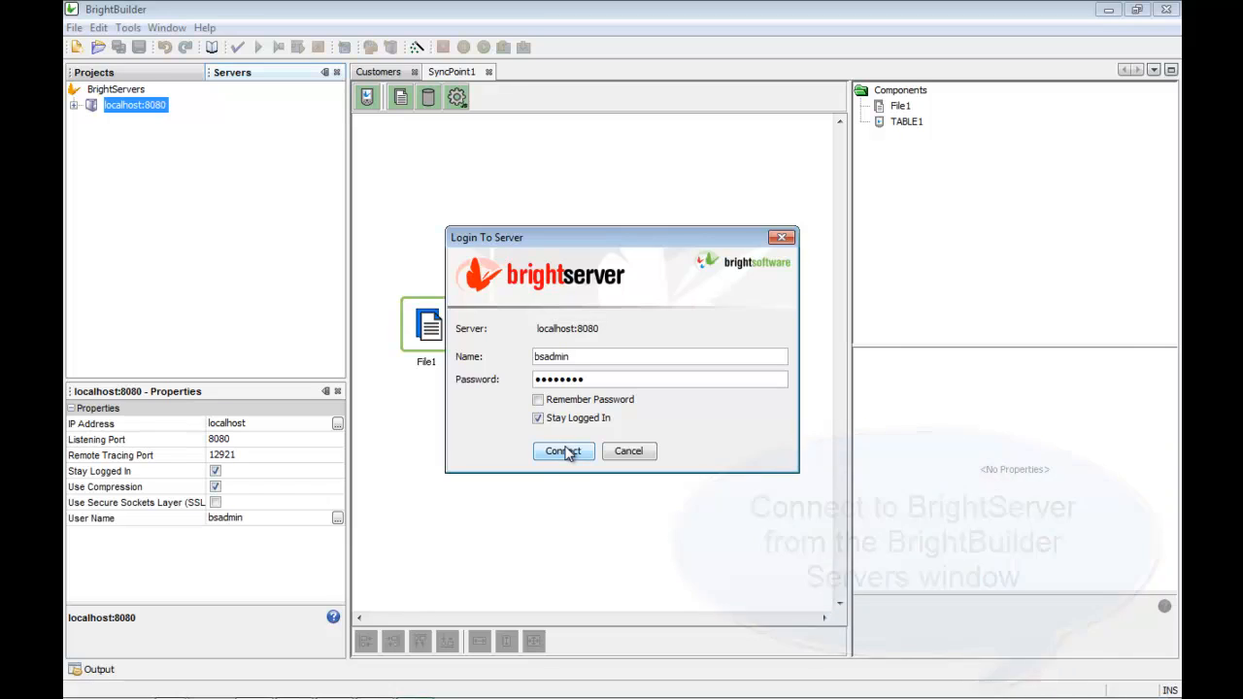
left_click(561, 452)
left_click(75, 105)
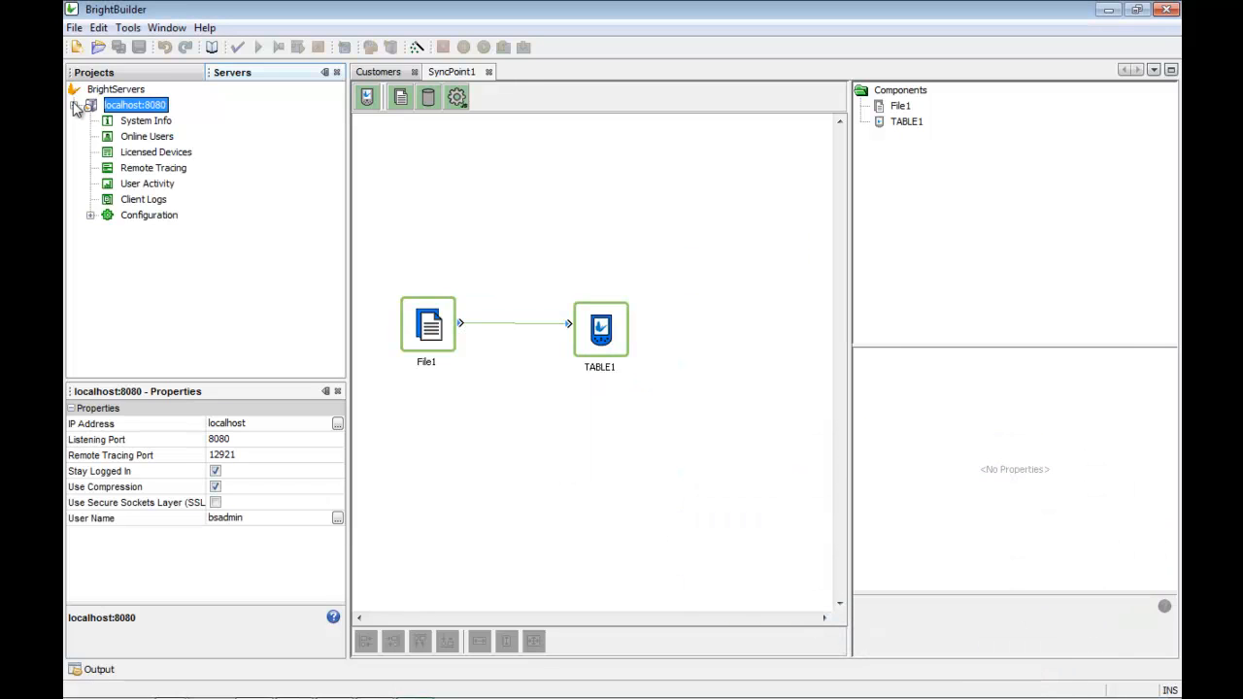
Step: Open the Users configuration after downloading the runtime configuration, and select user ID 1
left_click(89, 217)
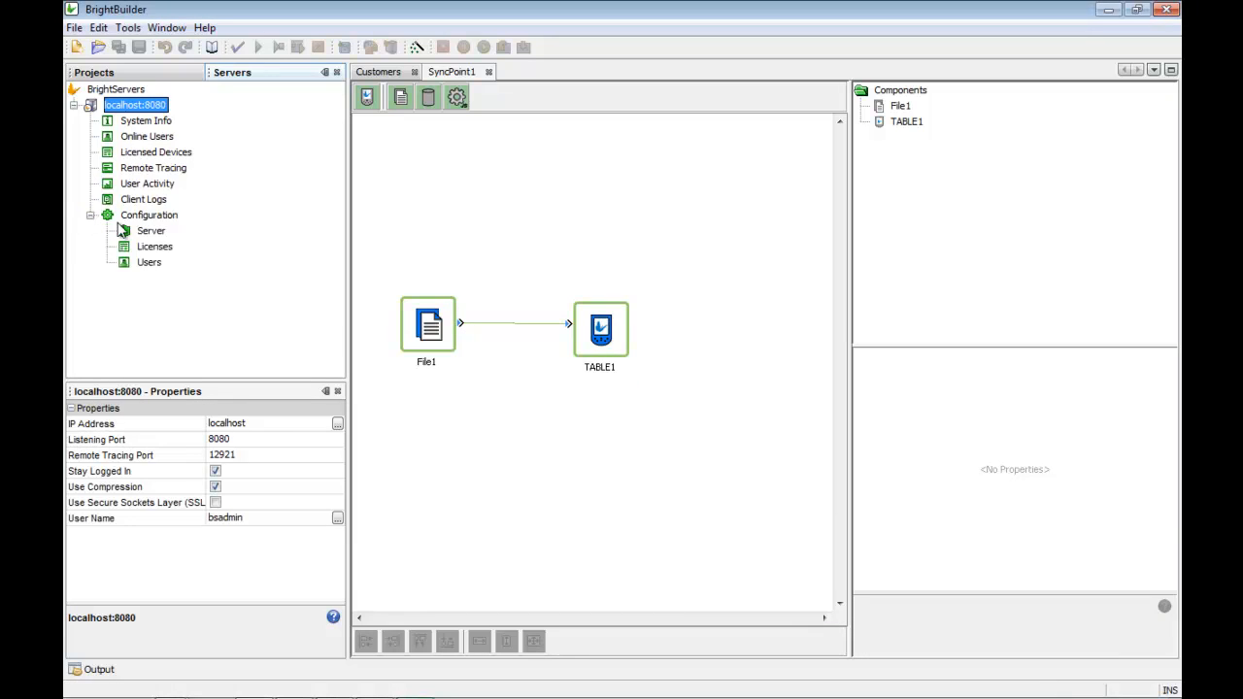
left_click(141, 268)
double_click(138, 266)
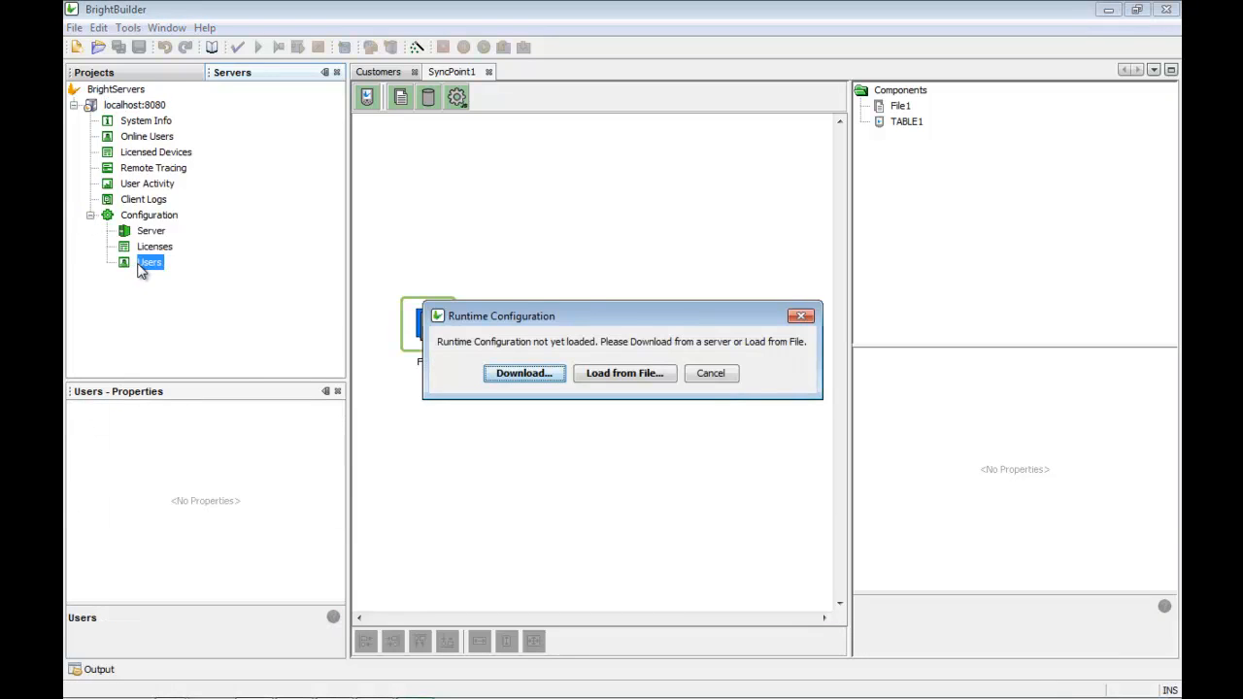
left_click(524, 372)
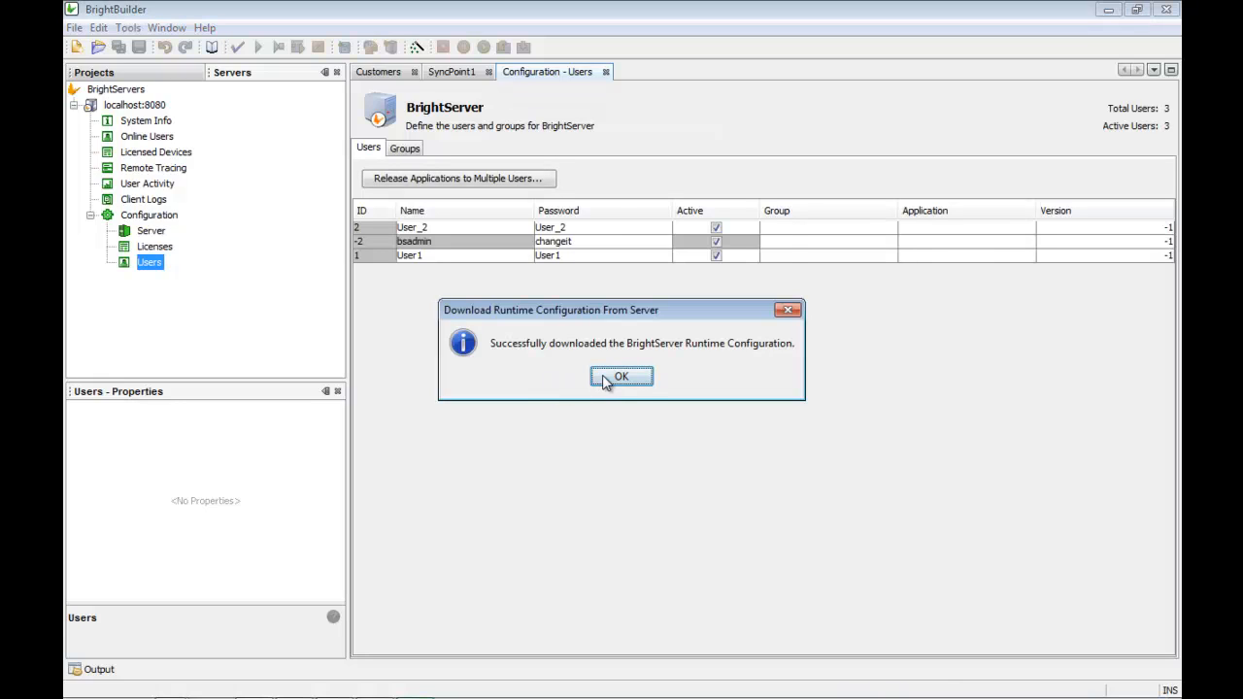
left_click(604, 380)
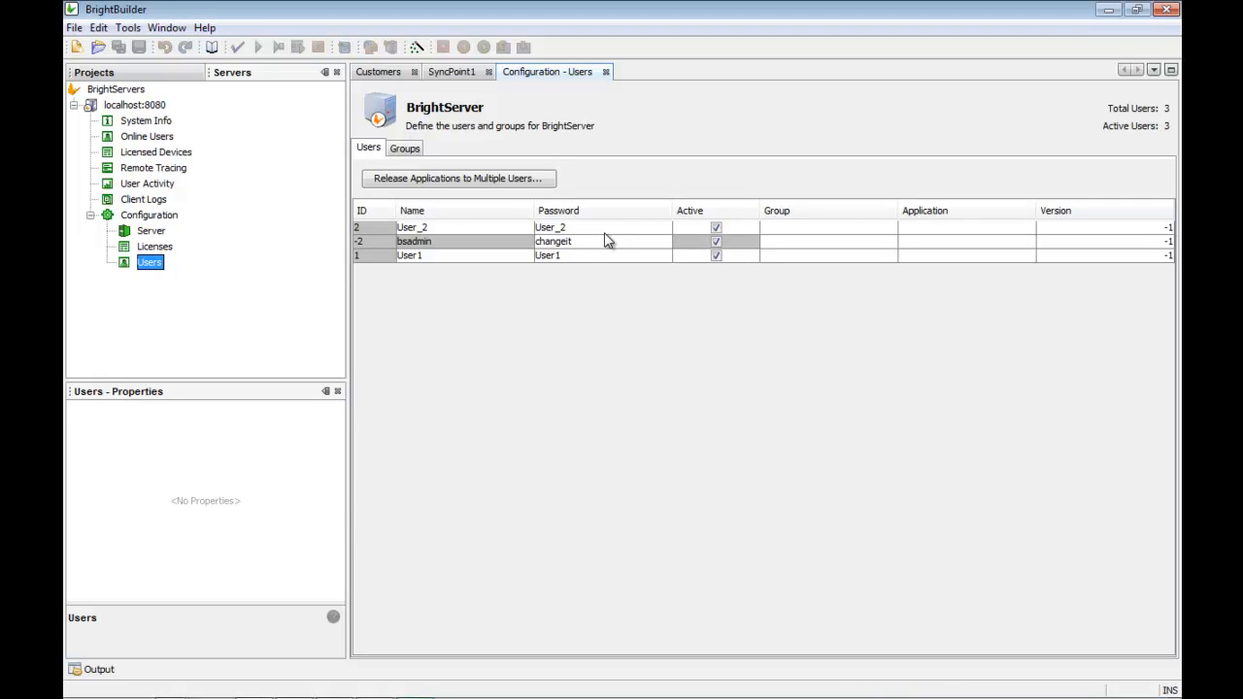
left_click(361, 257)
Step: Deploy NewProject.bsp to localhost:8080 as version 1, described 'My first release'
left_click(145, 71)
left_click(133, 92)
right_click(133, 92)
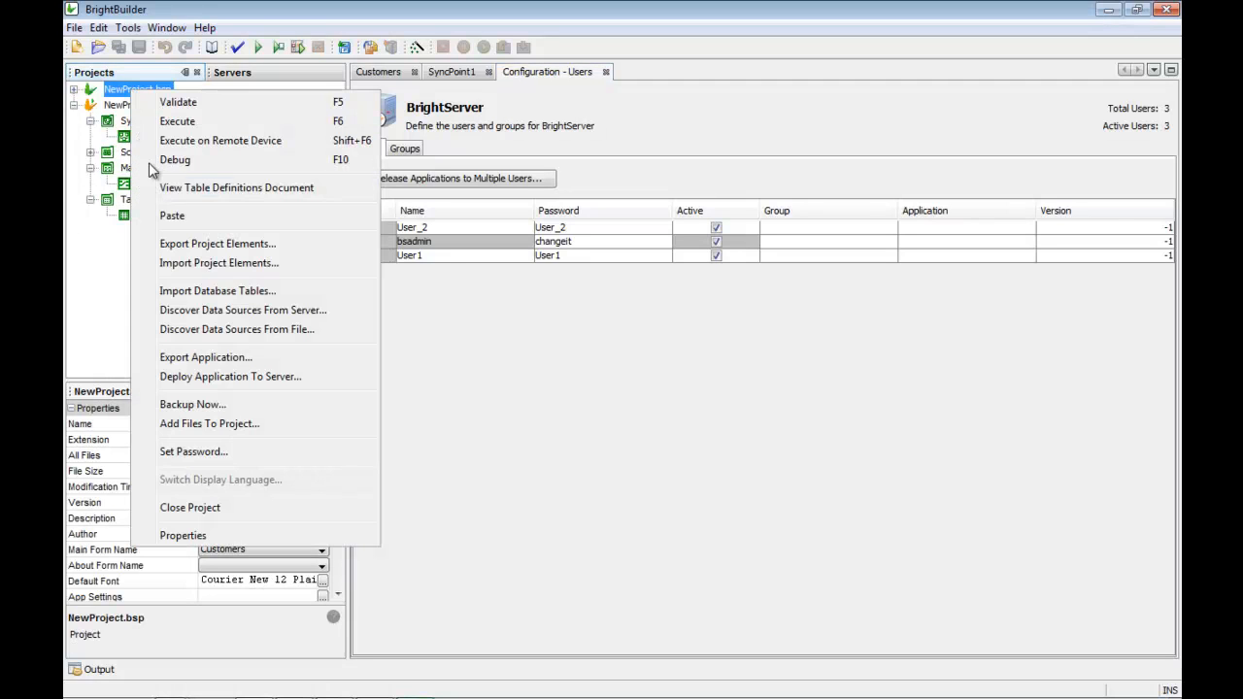
left_click(290, 378)
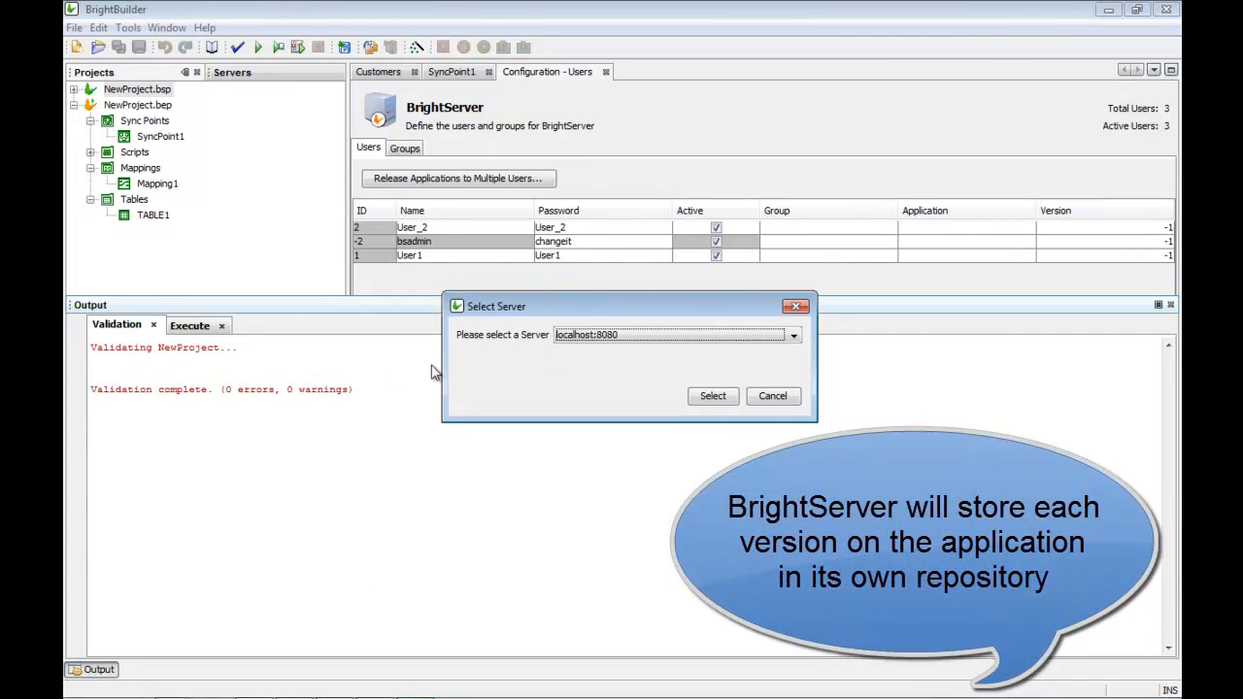
left_click(718, 399)
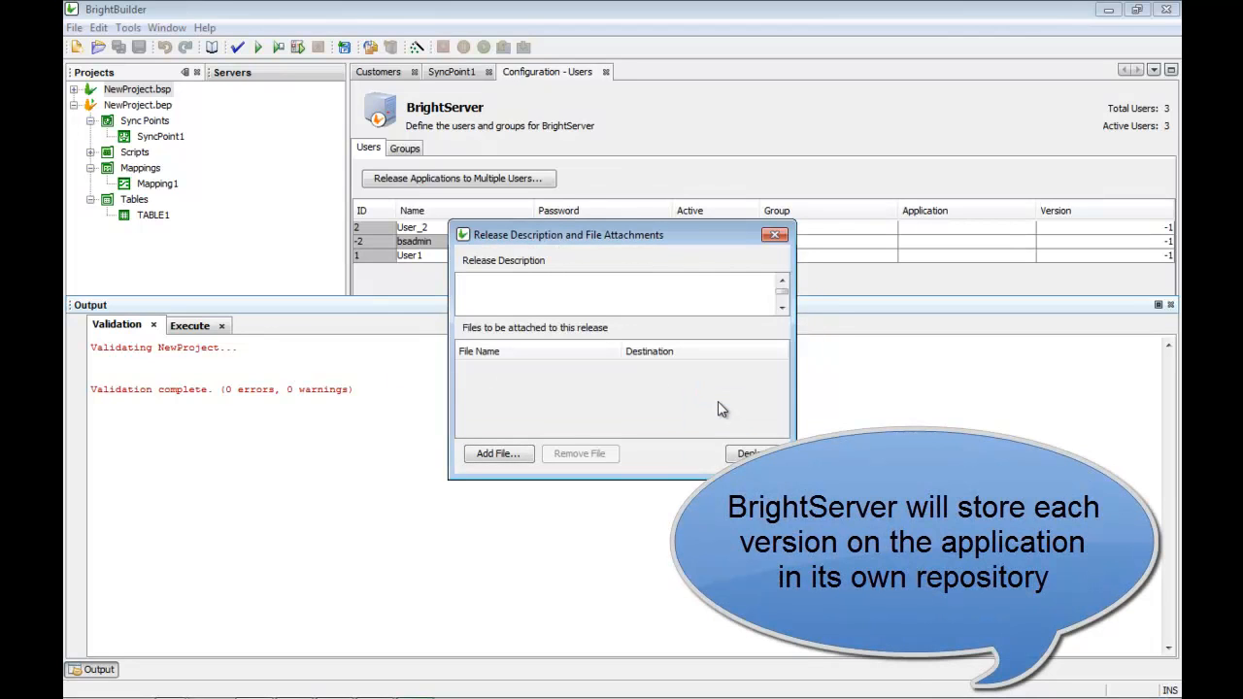
type("My first release")
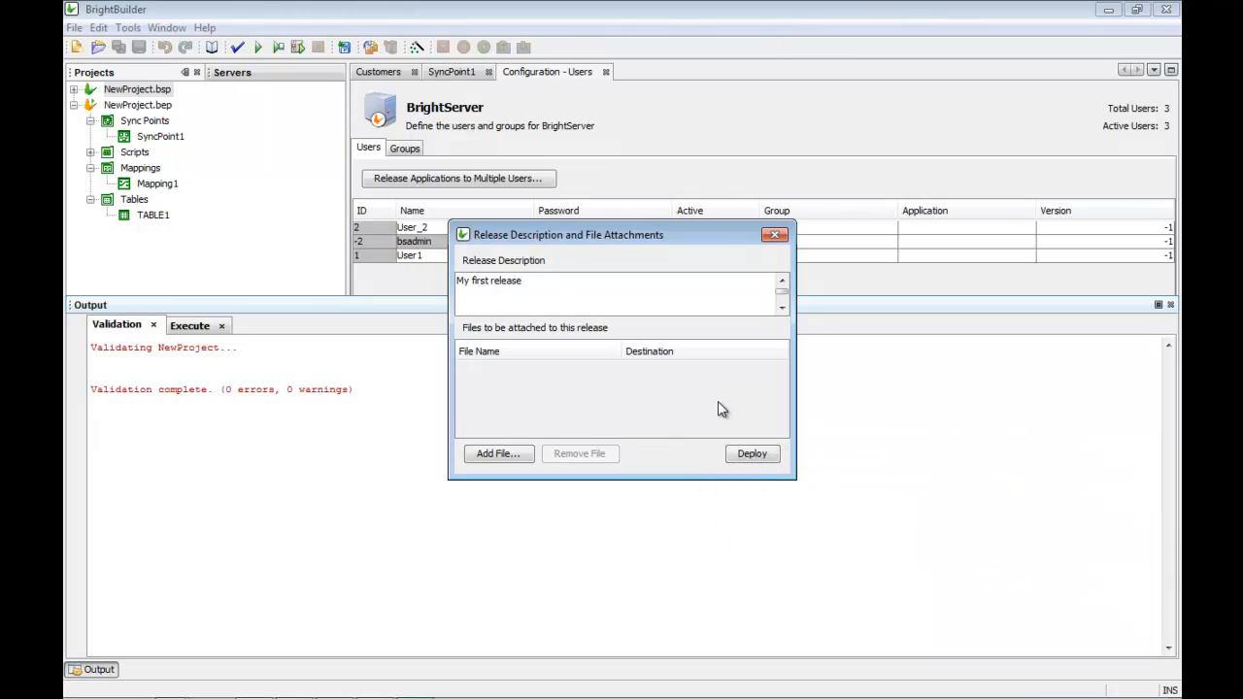
left_click(751, 454)
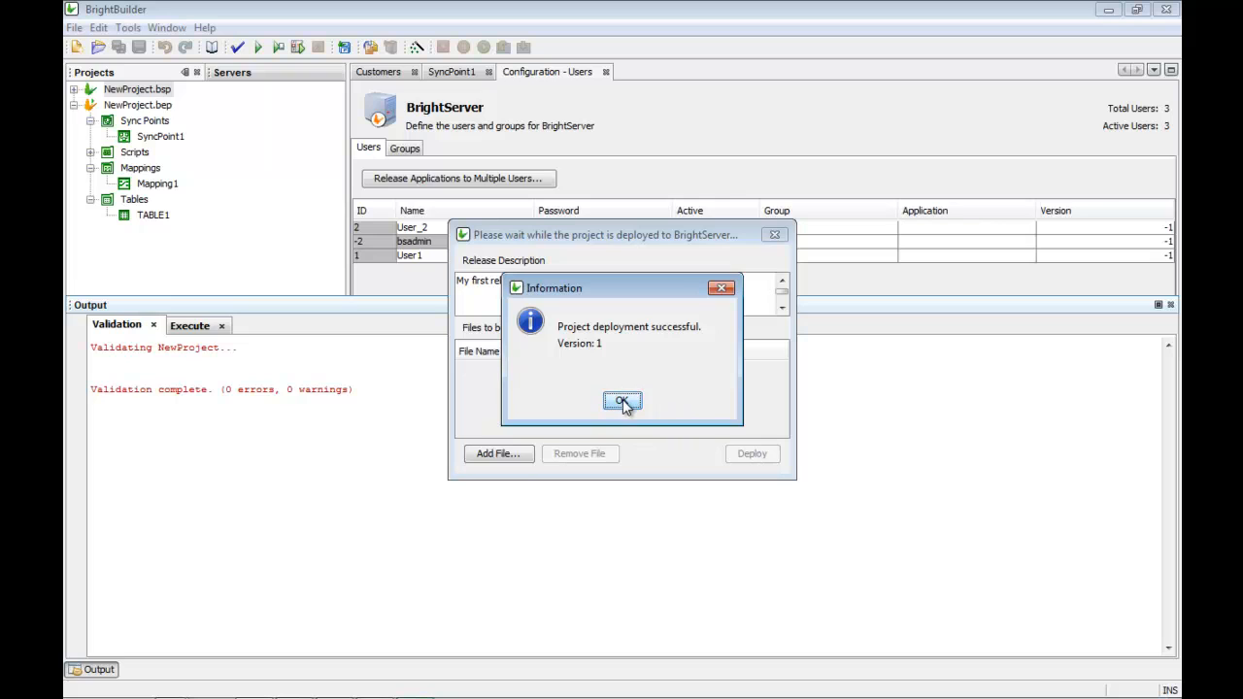
left_click(622, 401)
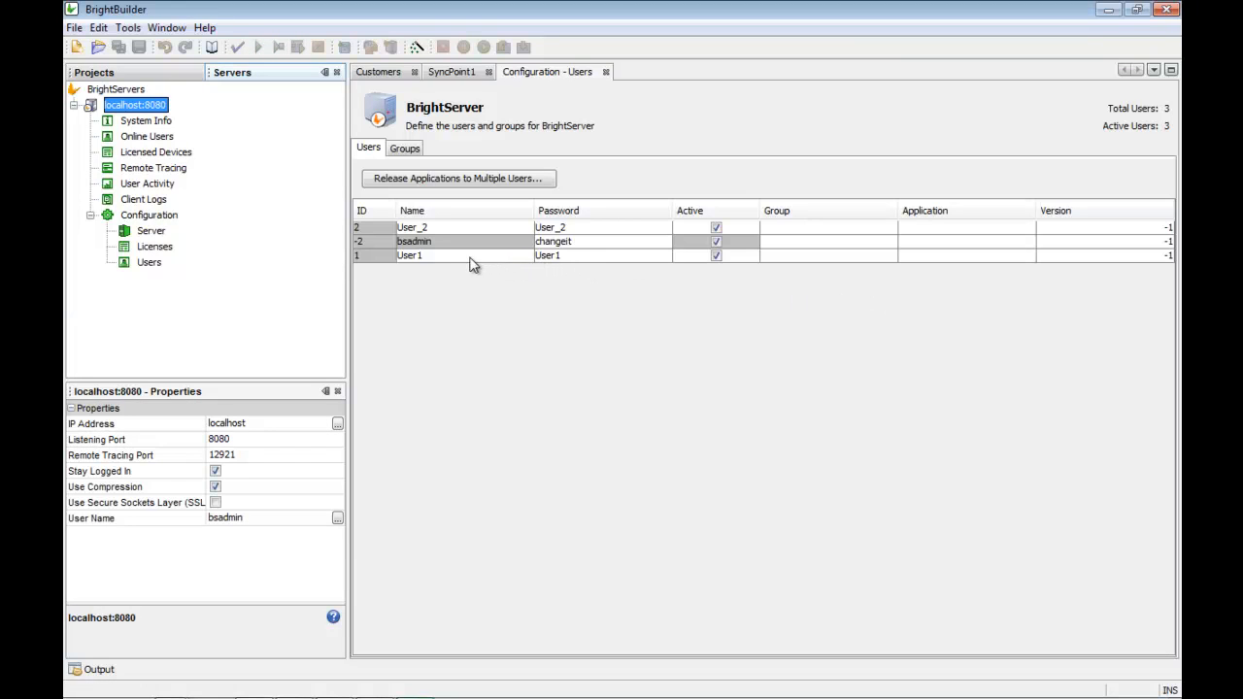
Step: Release NewProject version 1 to User1
left_click(366, 252)
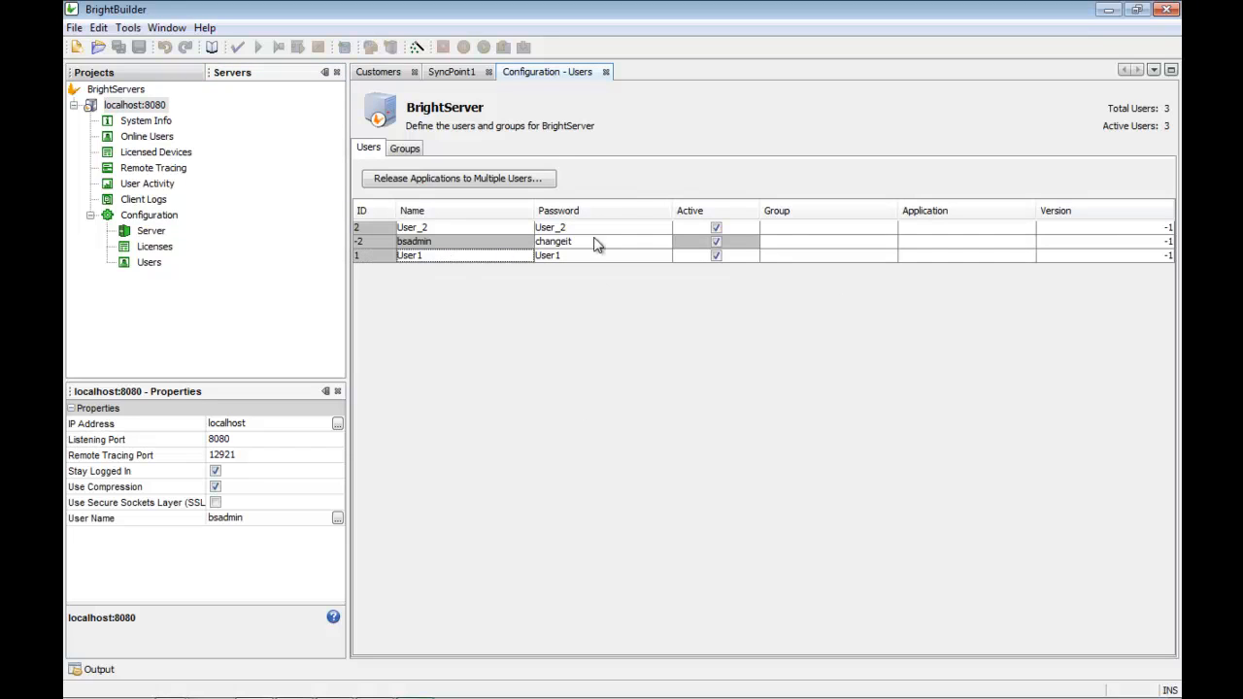
left_click(981, 258)
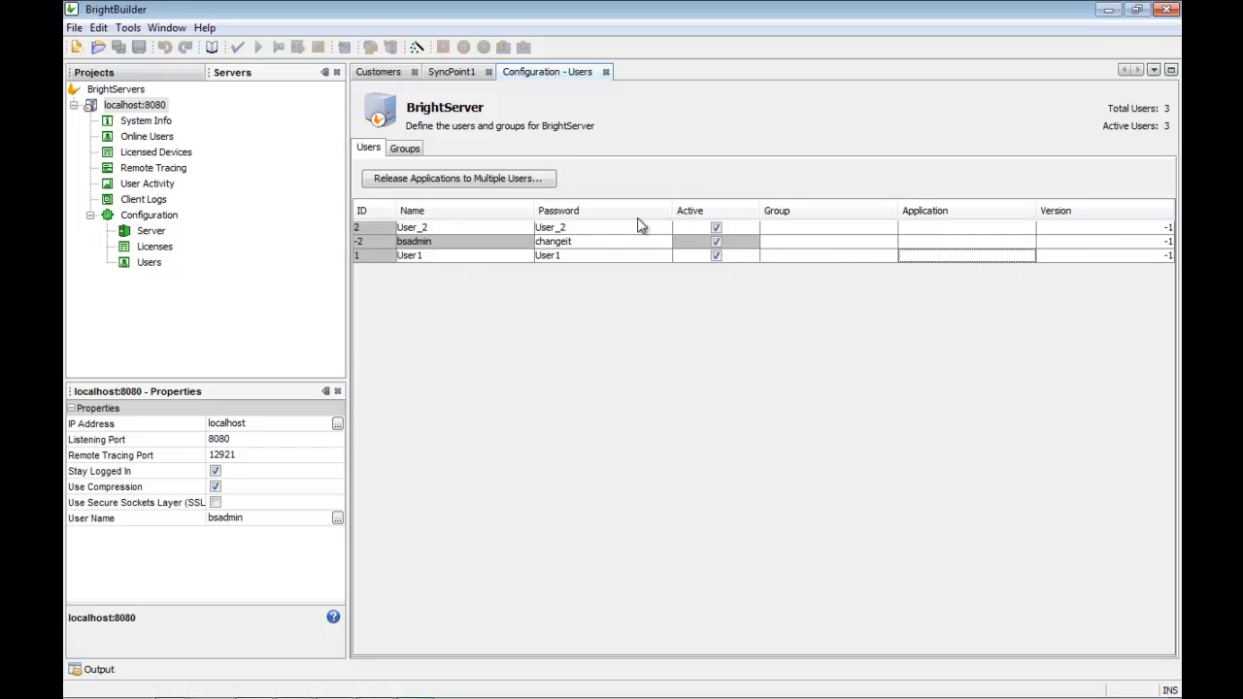
left_click(464, 180)
left_click(518, 201)
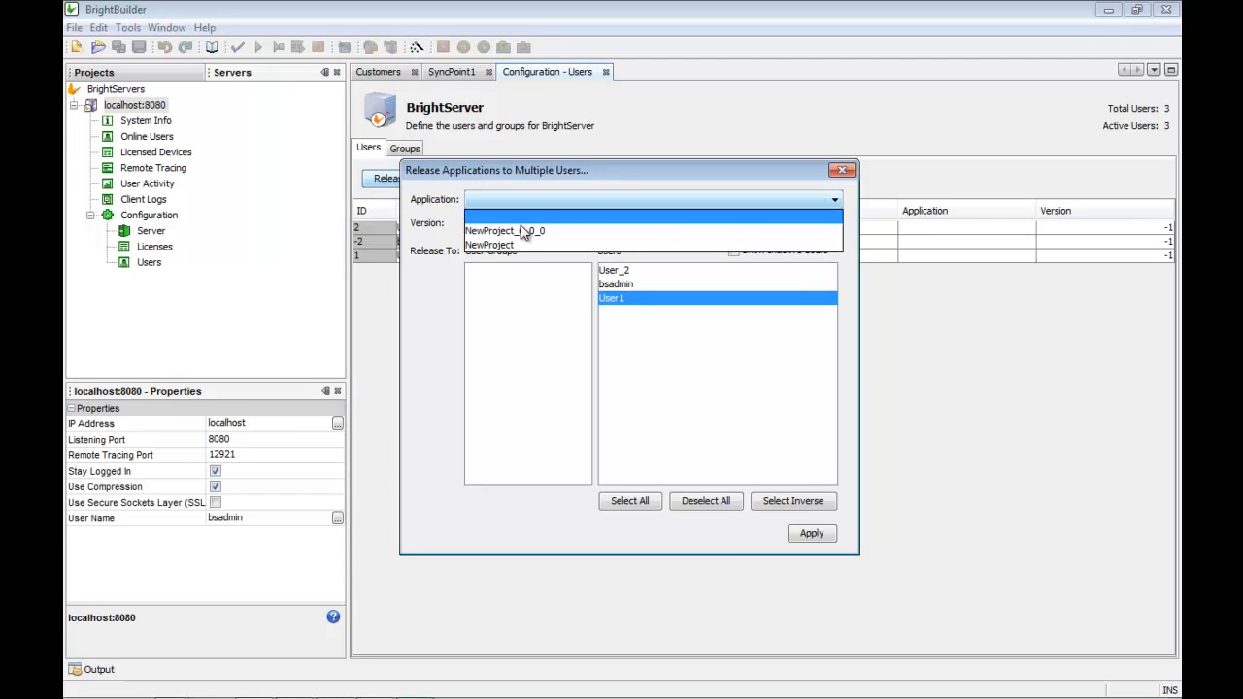
left_click(505, 244)
left_click(514, 223)
left_click(519, 243)
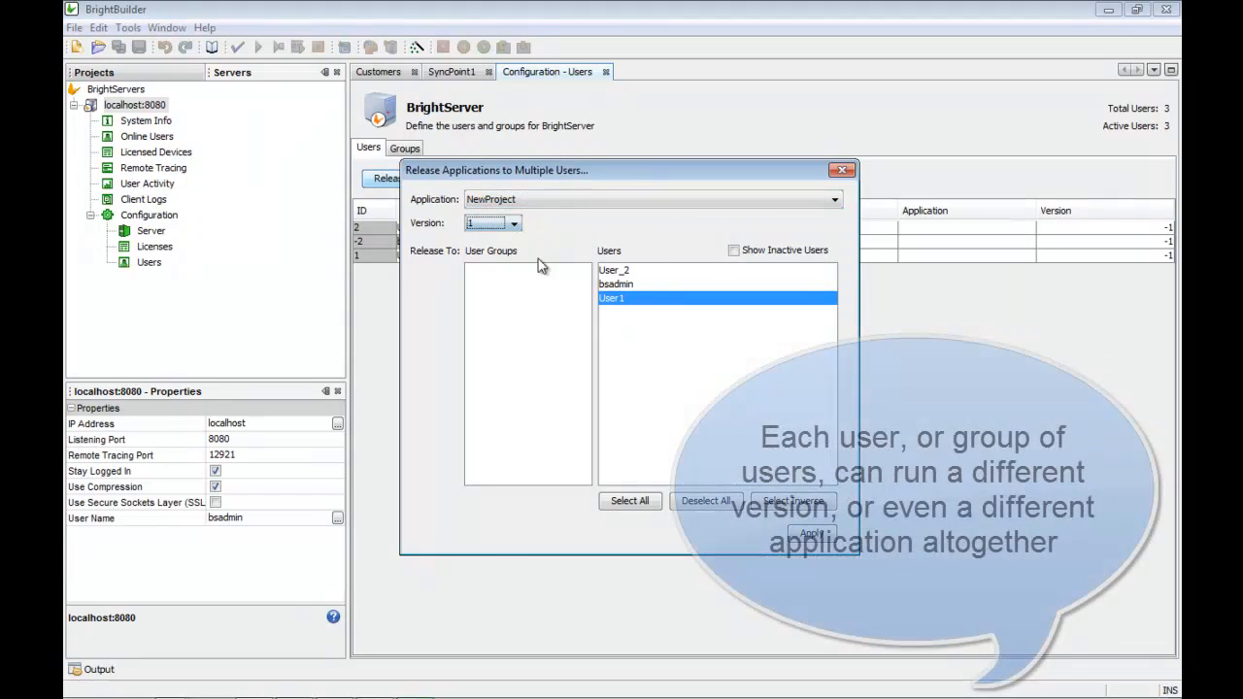
left_click(612, 301)
left_click(744, 532)
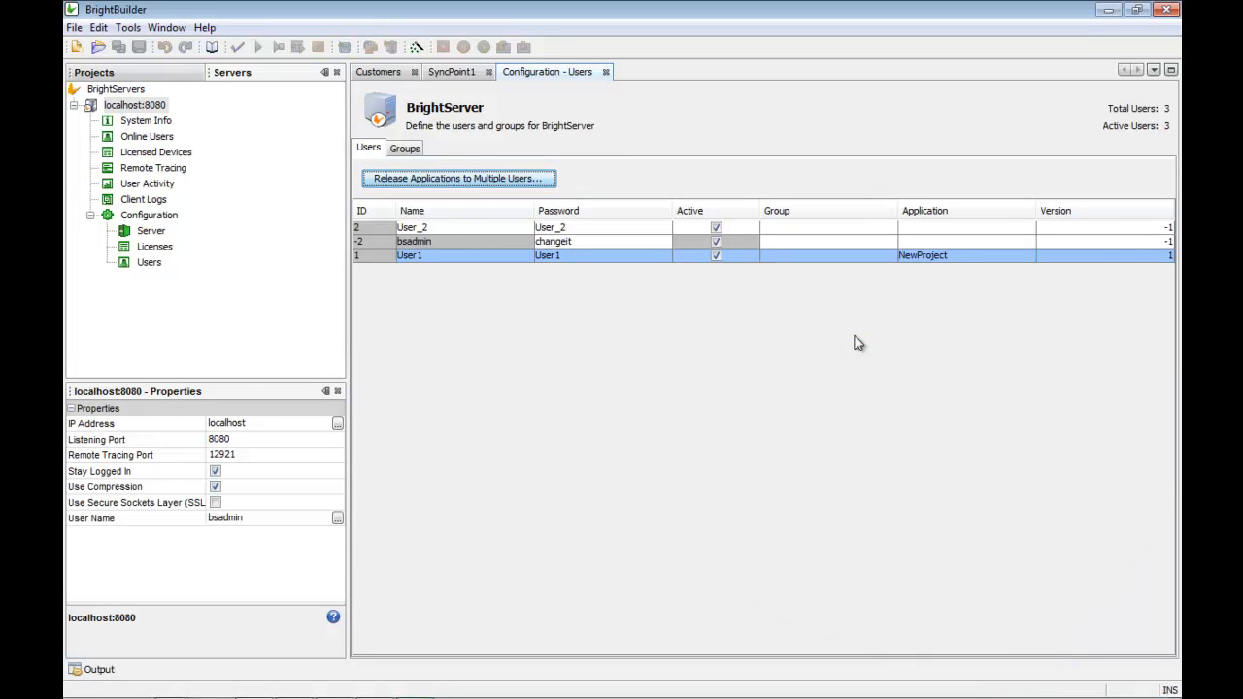
Step: Upload the updated runtime configuration to the server
left_click(140, 217)
right_click(139, 216)
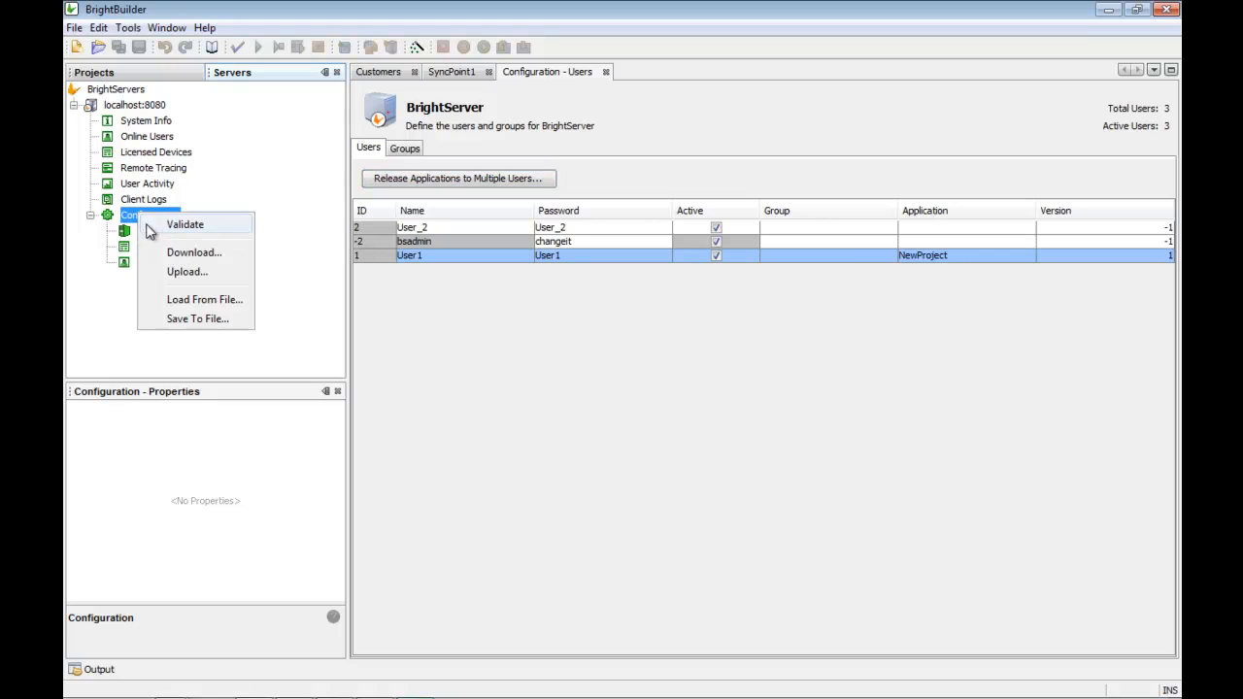
left_click(176, 273)
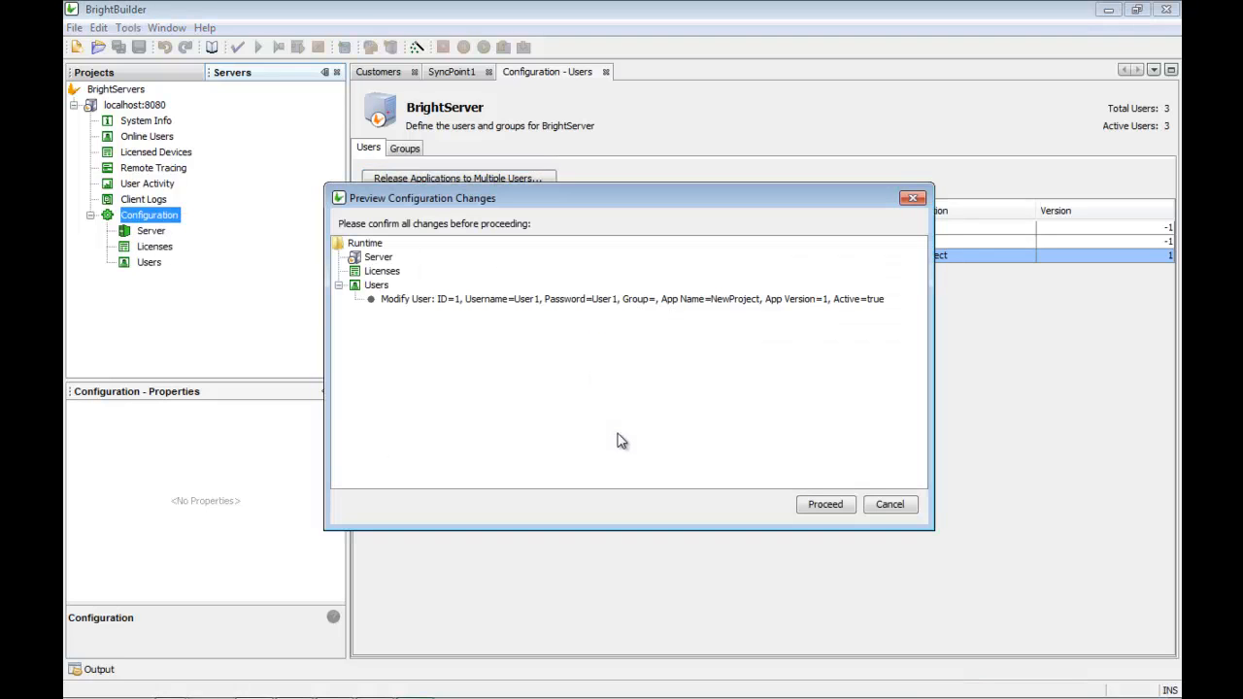
left_click(825, 504)
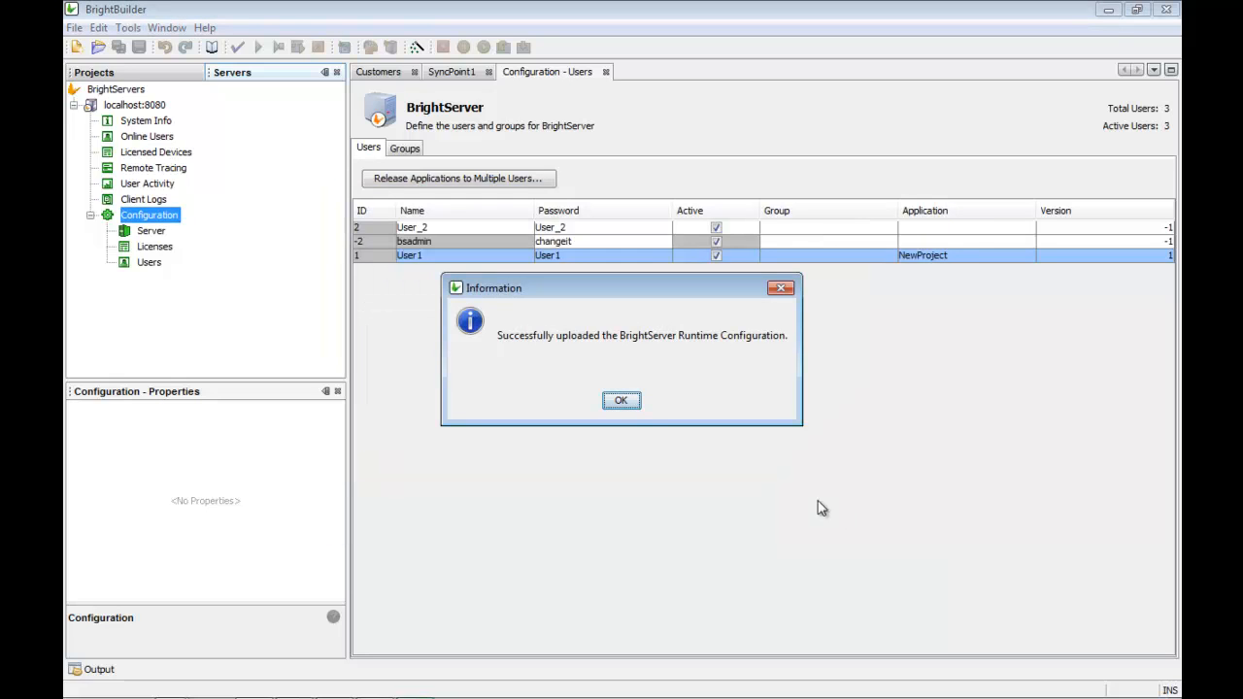
left_click(624, 398)
Step: Bring the device emulator forward, dismiss the install success message and close File Explorer
mouse_move(398, 691)
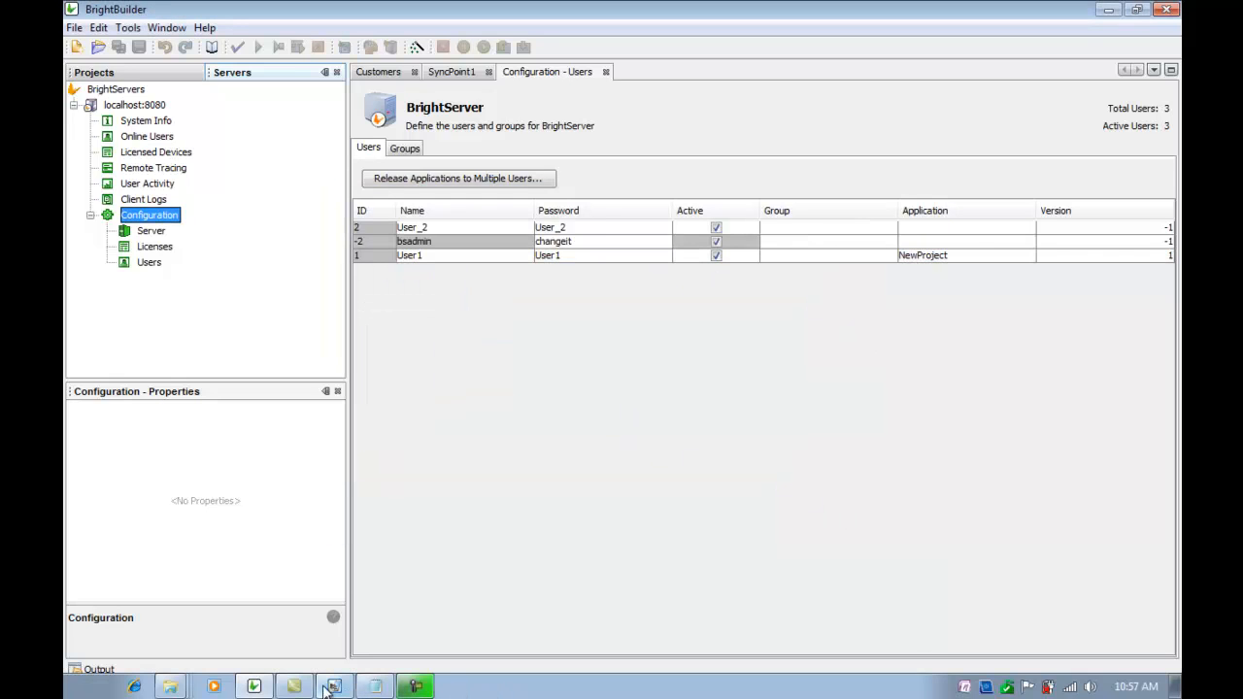
left_click(332, 686)
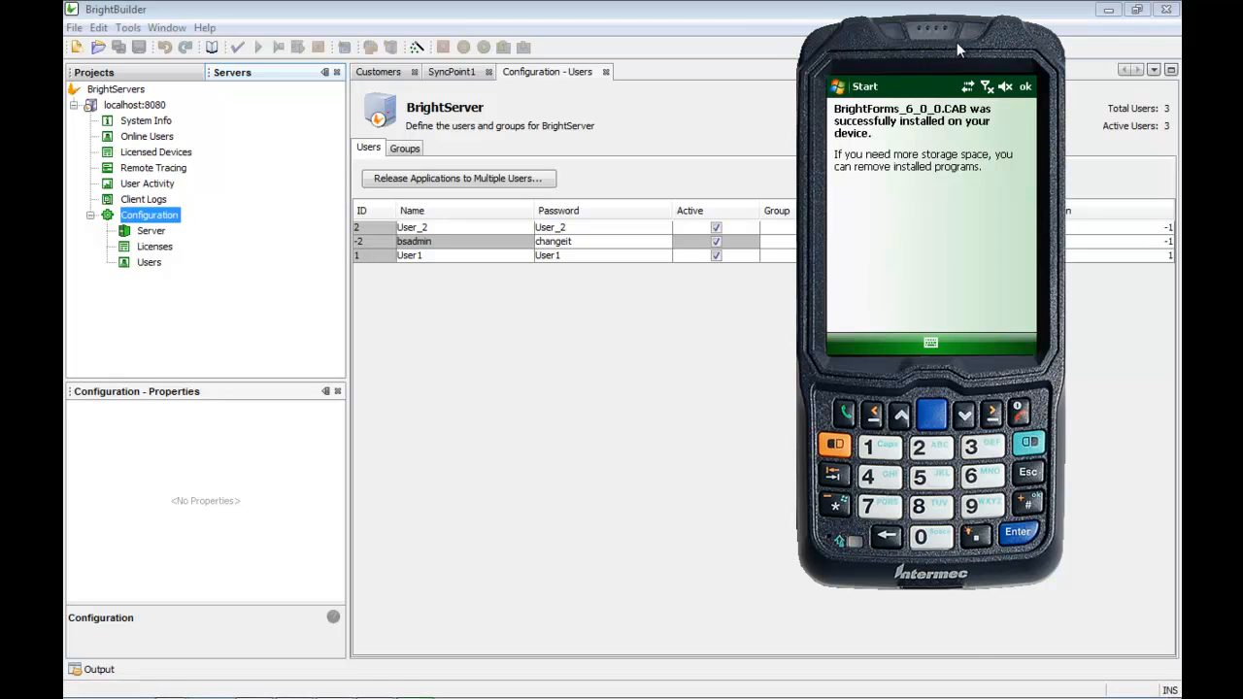
left_click_drag(956, 42, 906, 84)
left_click(929, 132)
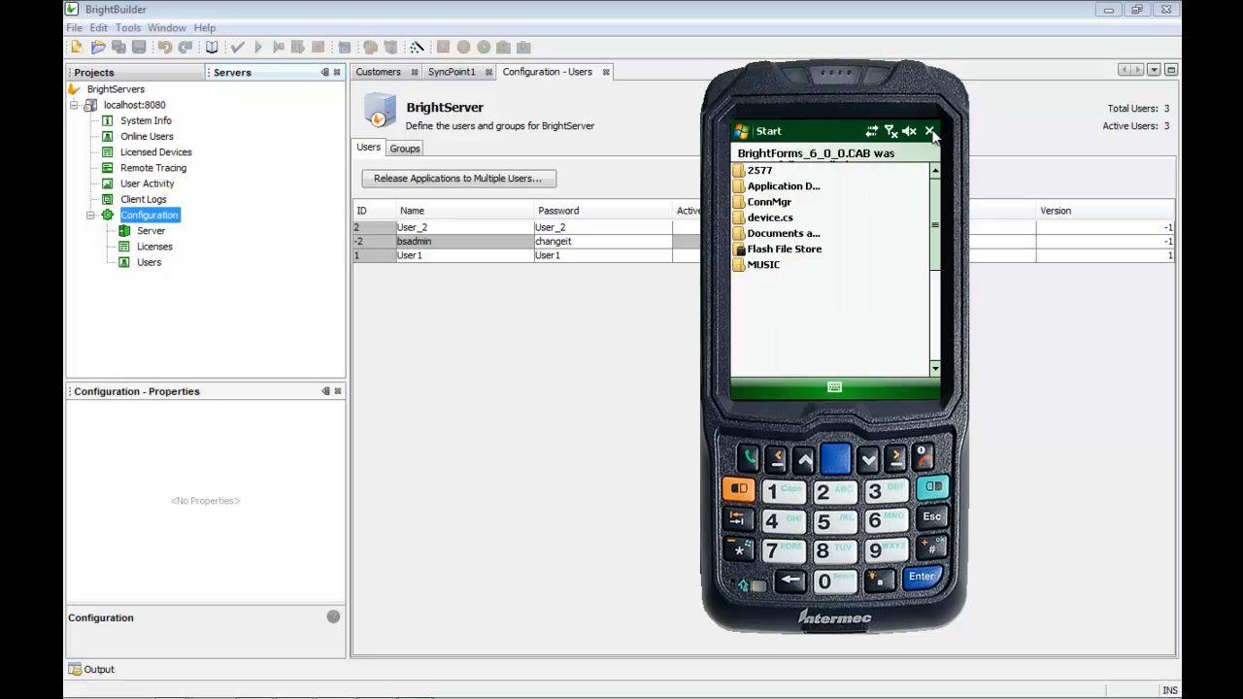
left_click(929, 132)
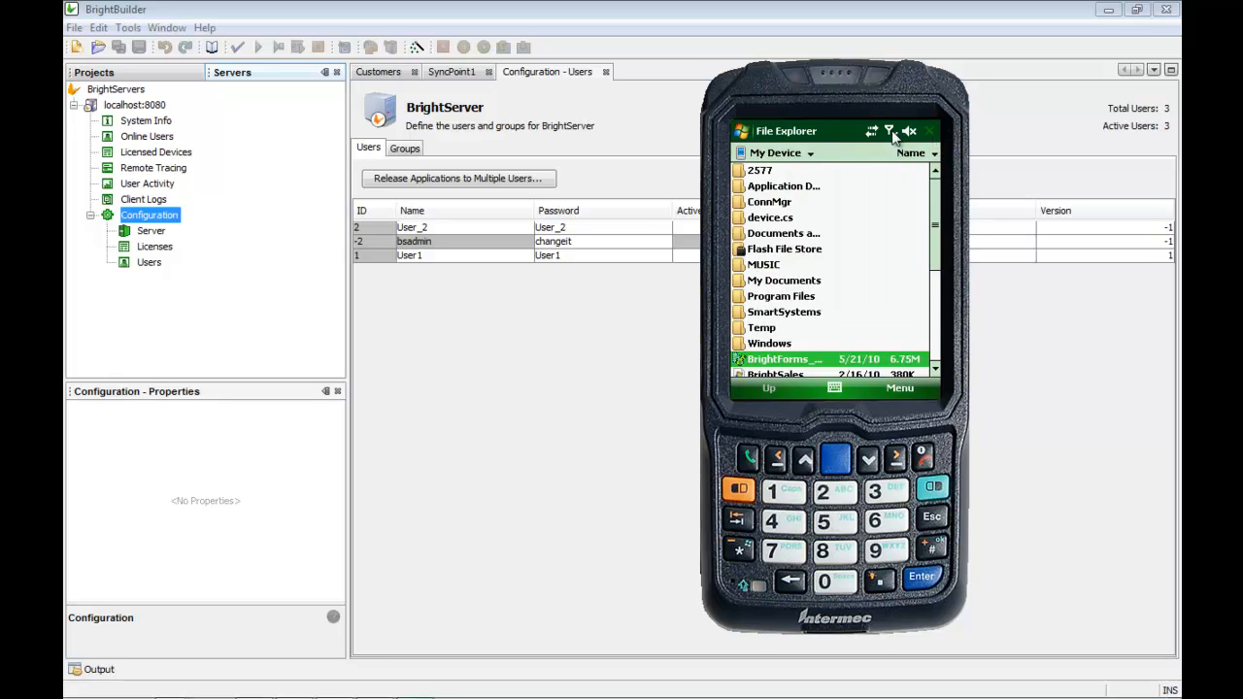
Step: Launch Bright Forms from the device's Start > Programs list
left_click(743, 132)
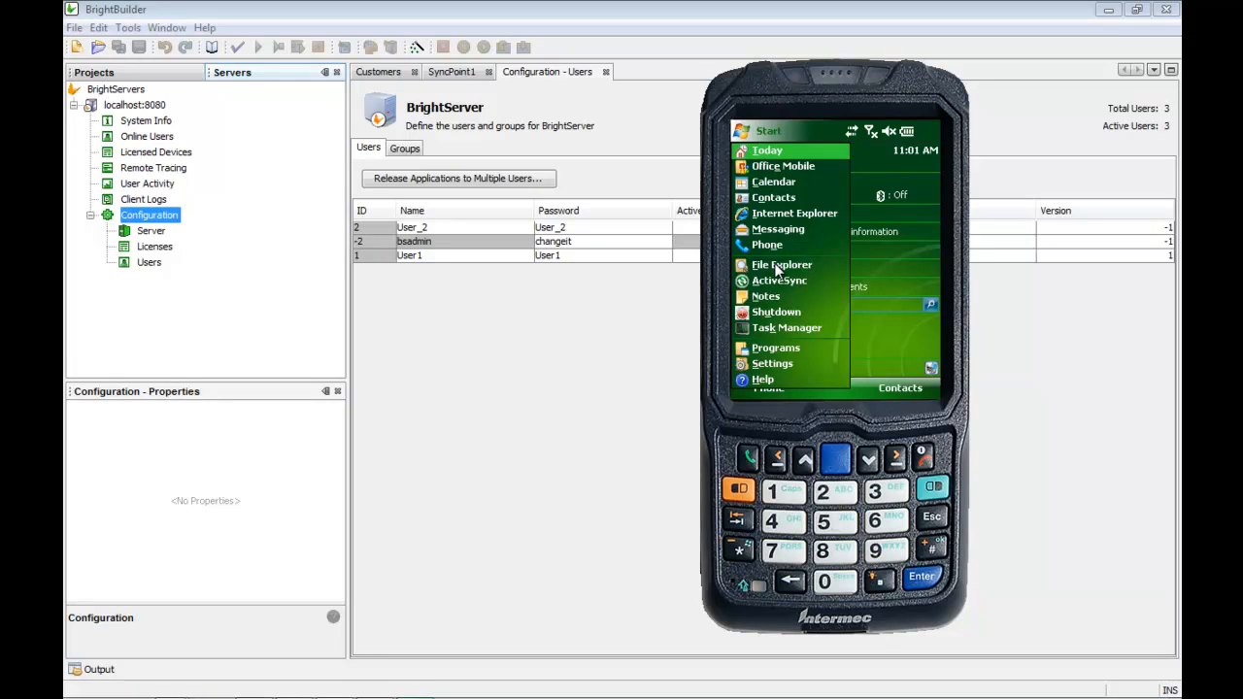
left_click(776, 348)
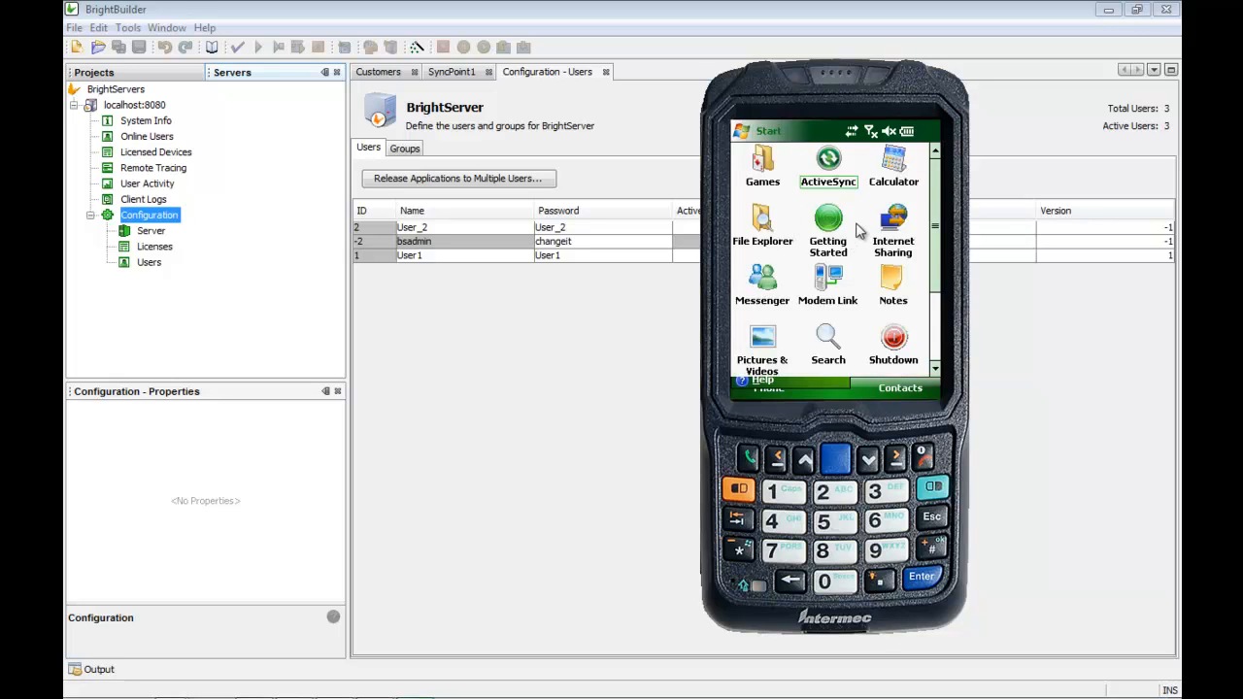
left_click(885, 177)
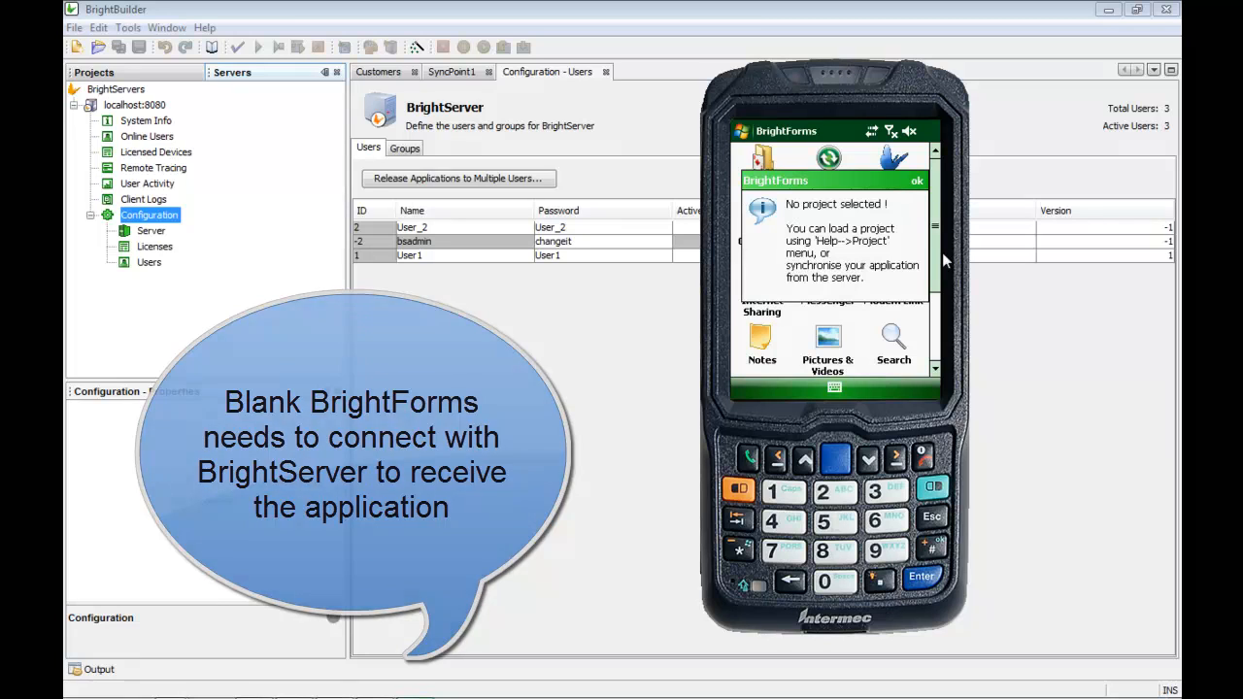
Step: Dismiss the no-project notice and enter user name User1 with a confirmed password in Settings
left_click(916, 182)
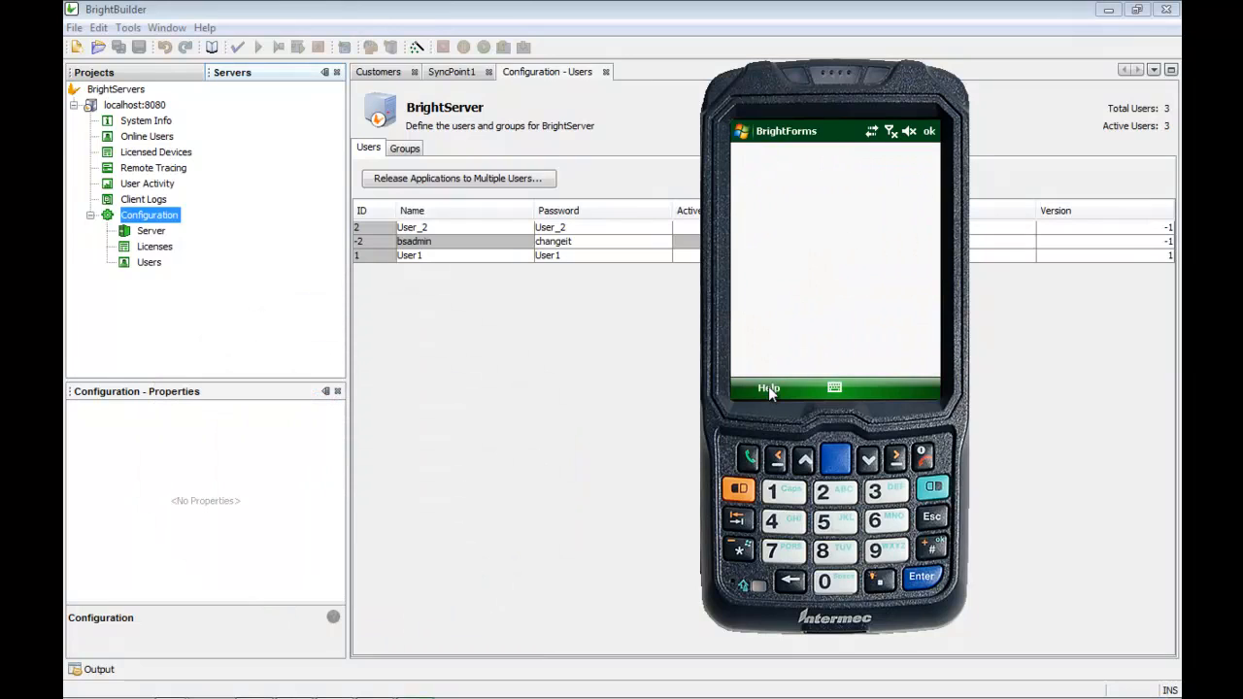
left_click(768, 388)
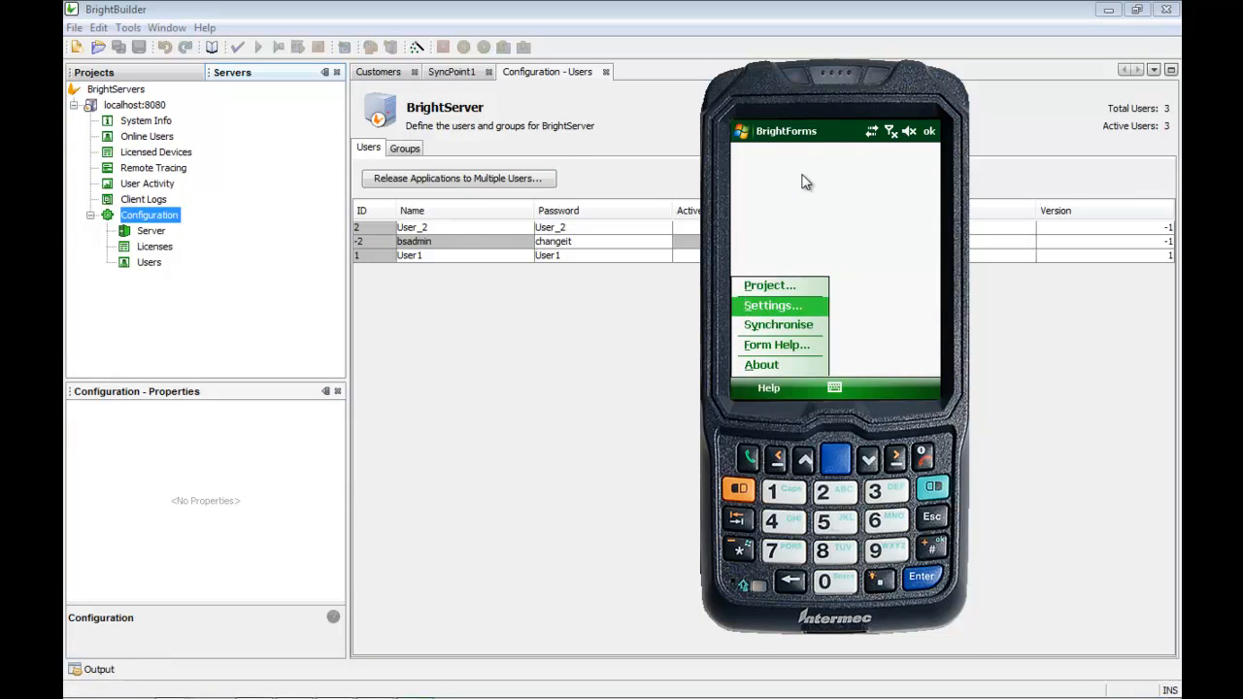
type("User1")
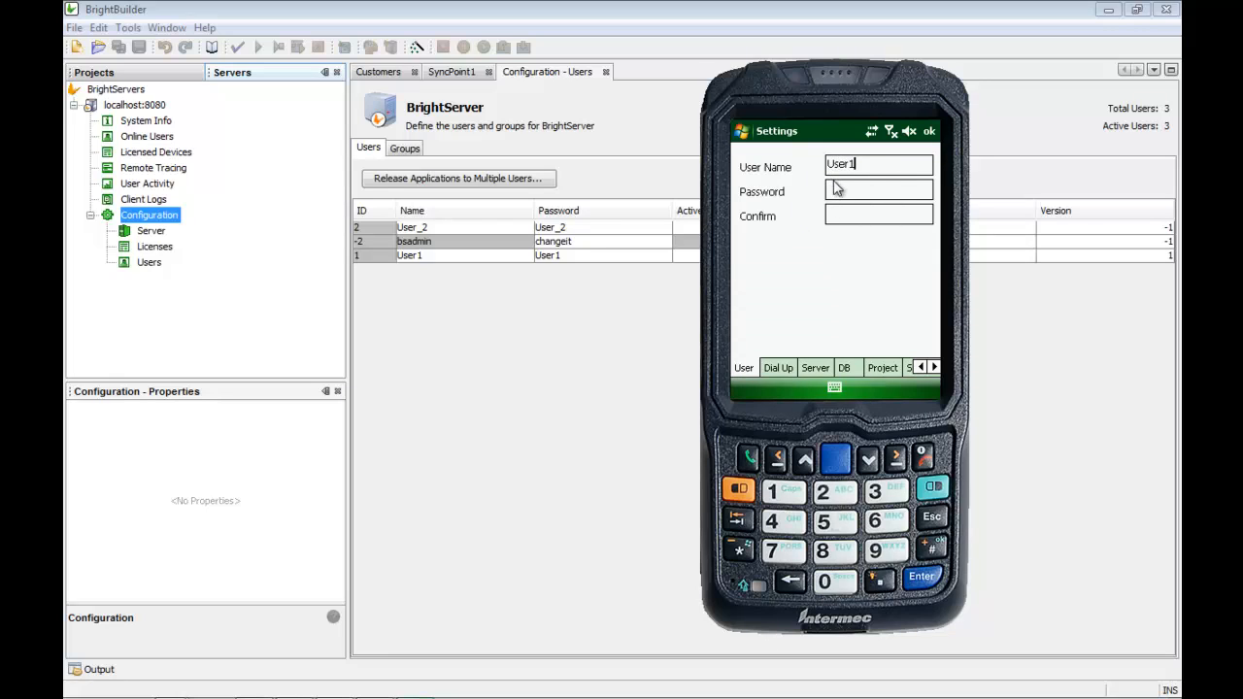
left_click(841, 191)
type("User1")
left_click(857, 216)
type("User1")
Step: Set the server address to tecra and port to 8080 on the Server tab
left_click(813, 366)
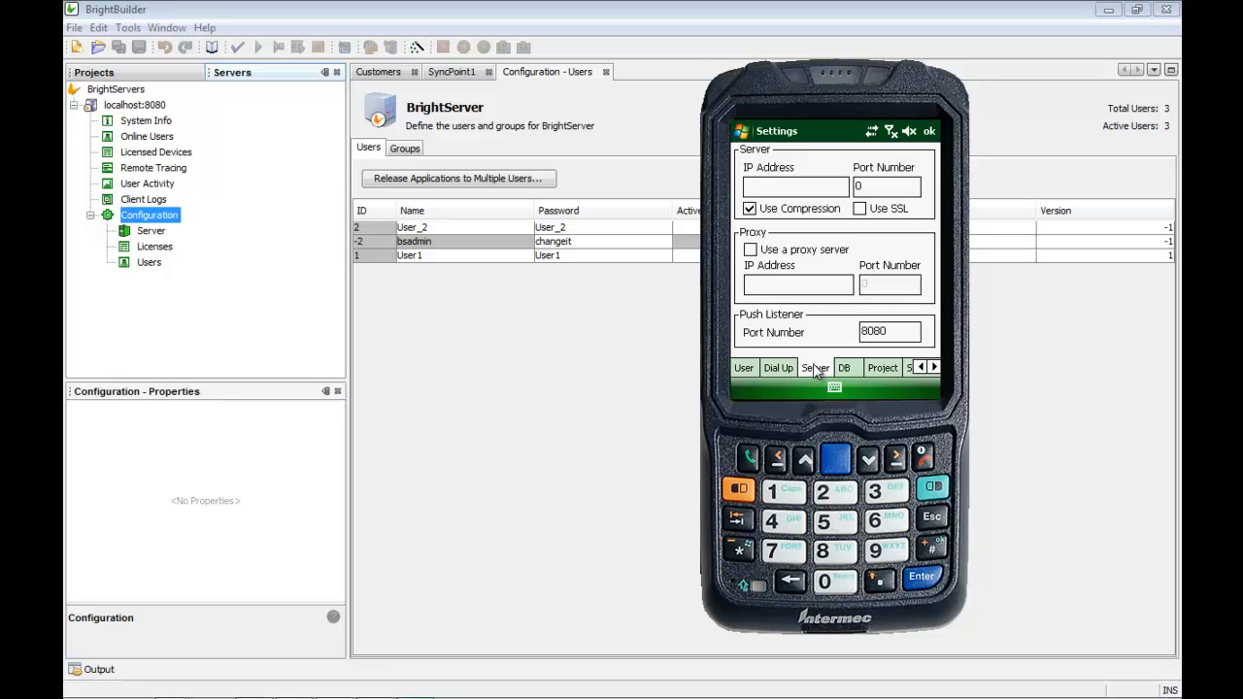
type("tecra")
left_click(867, 188)
type("8080")
Step: Open the server's Remote Tracing view with trace level INFO, then return to the device emulator
left_click(610, 391)
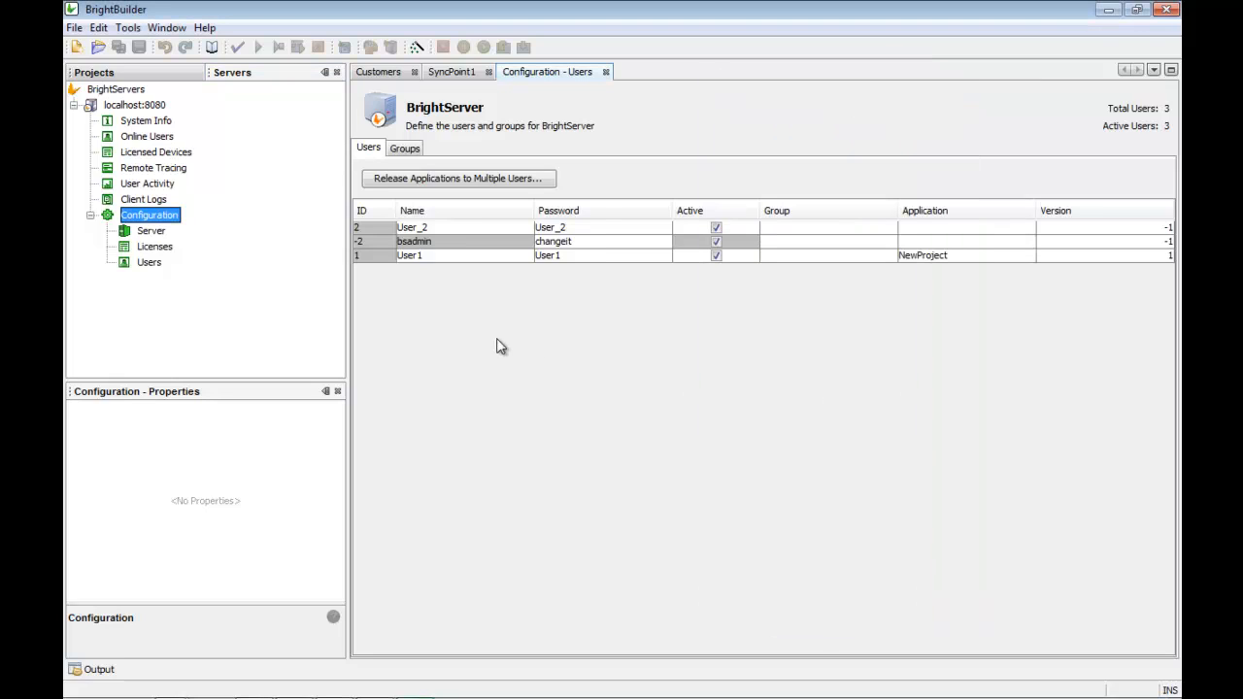
double_click(173, 172)
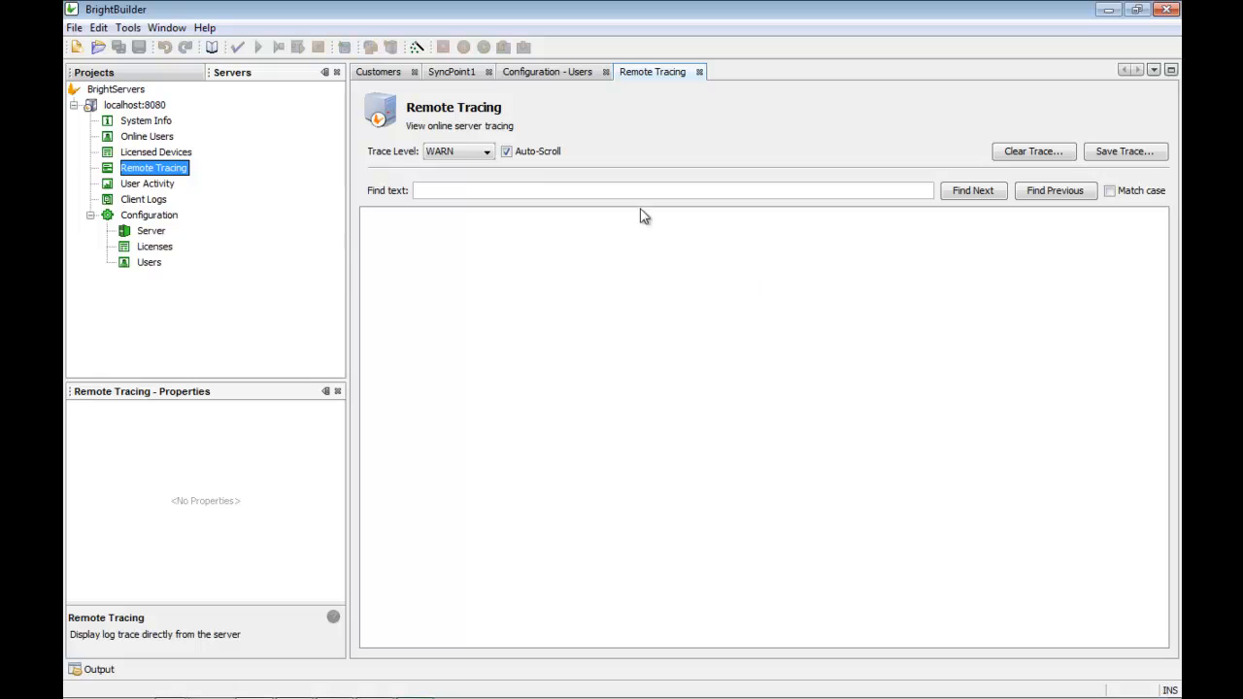
left_click(489, 152)
left_click(464, 181)
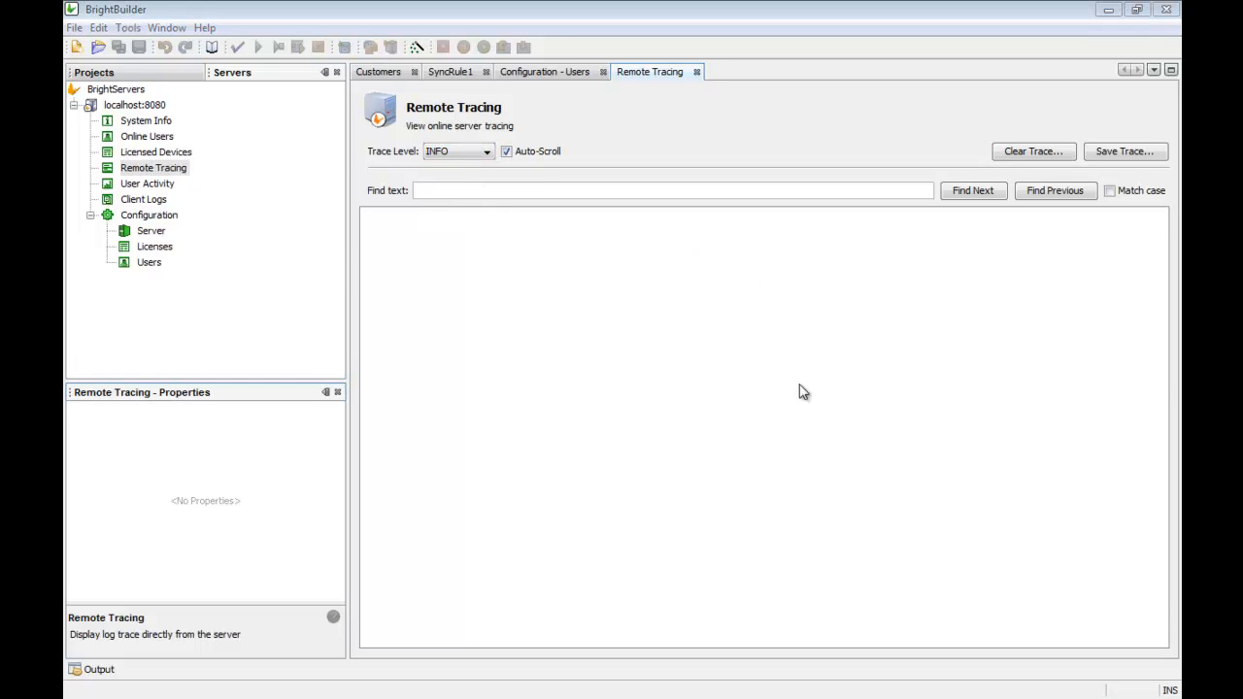
left_click(413, 691)
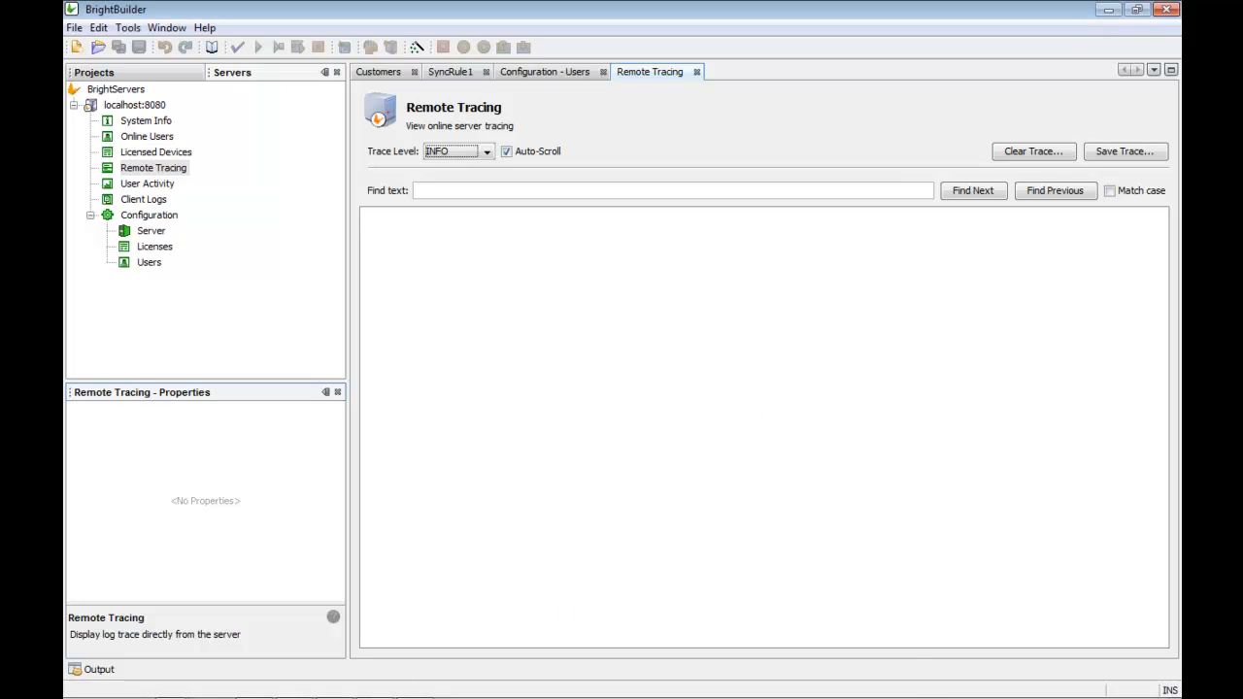
left_click(297, 691)
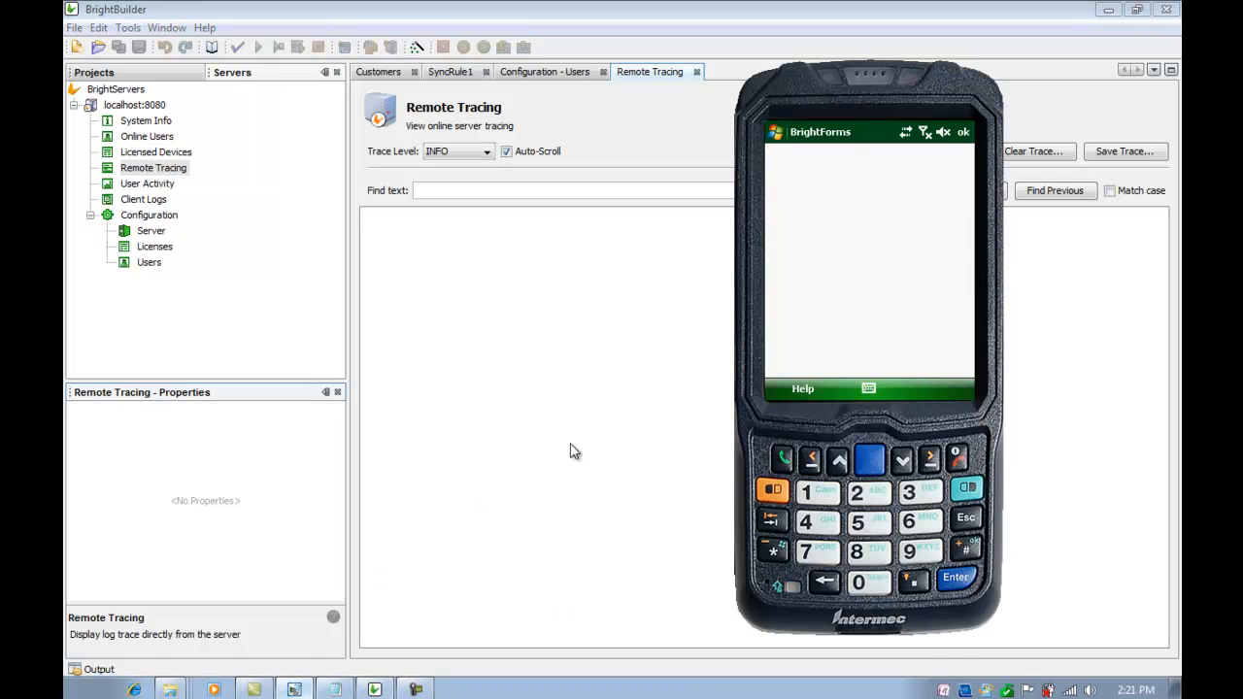
Step: Synchronise BrightForms with the server, receiving 3 records, and close the progress log
left_click(802, 386)
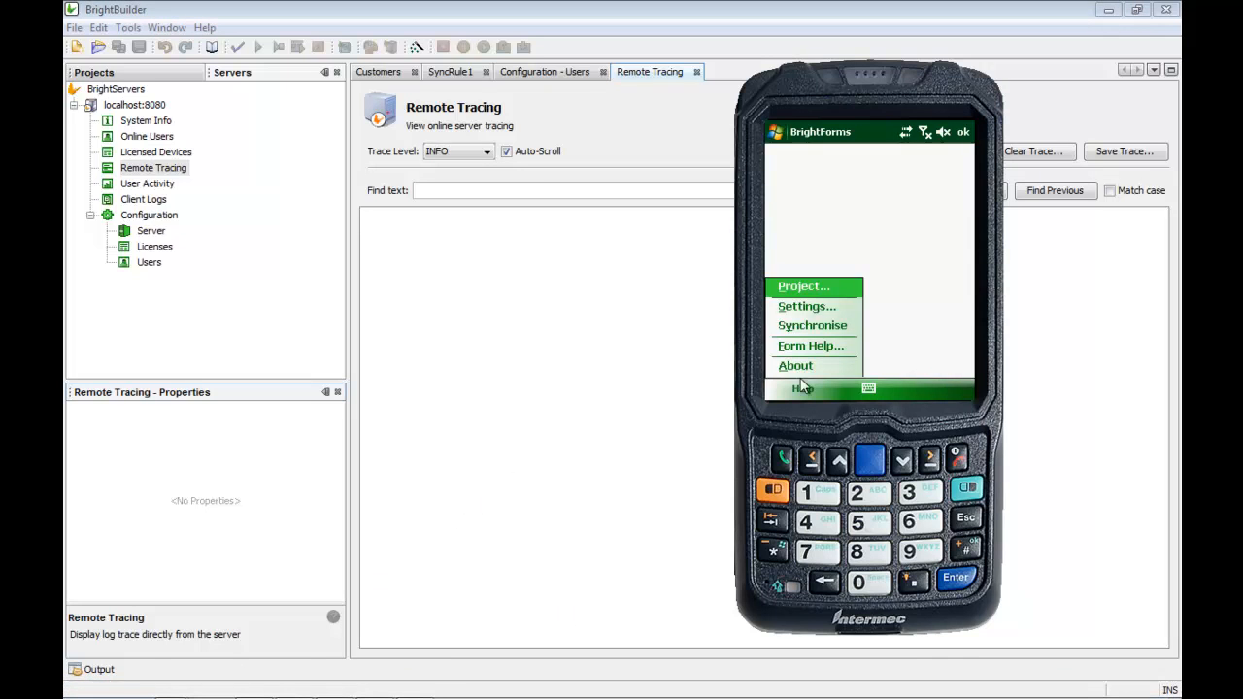
left_click(812, 325)
mouse_move(869, 78)
left_mouse_down()
mouse_move(493, 64)
mouse_move(163, 95)
left_mouse_up()
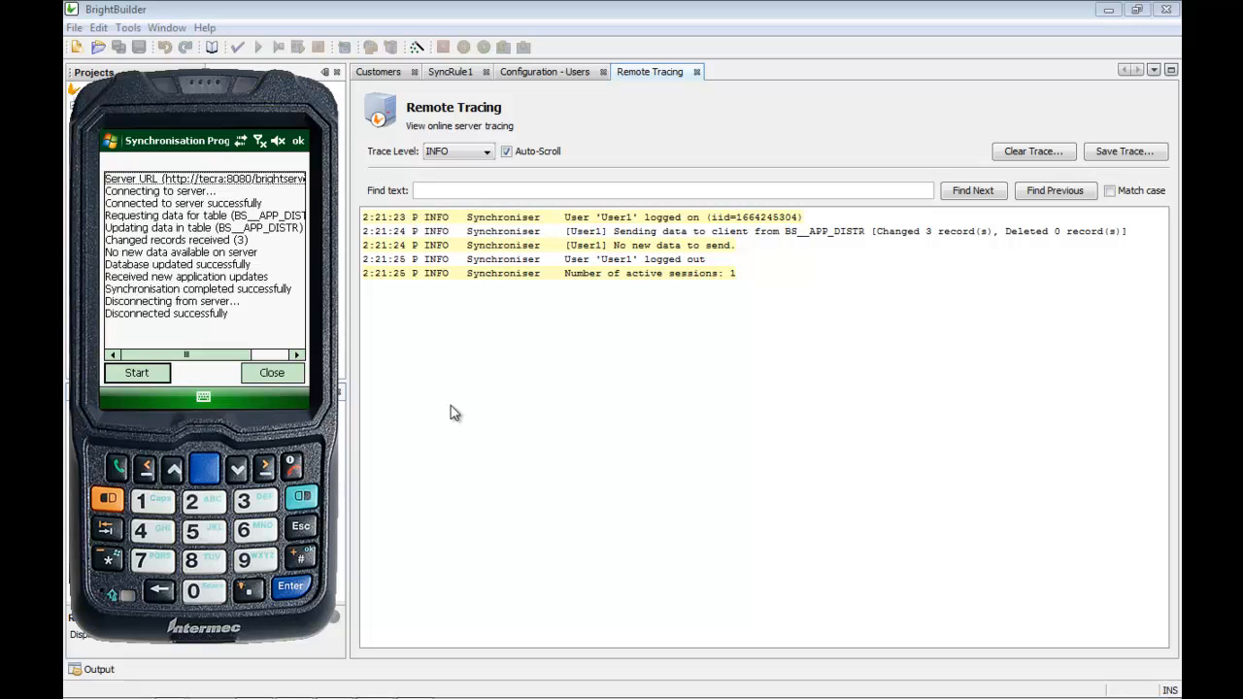
left_click(279, 373)
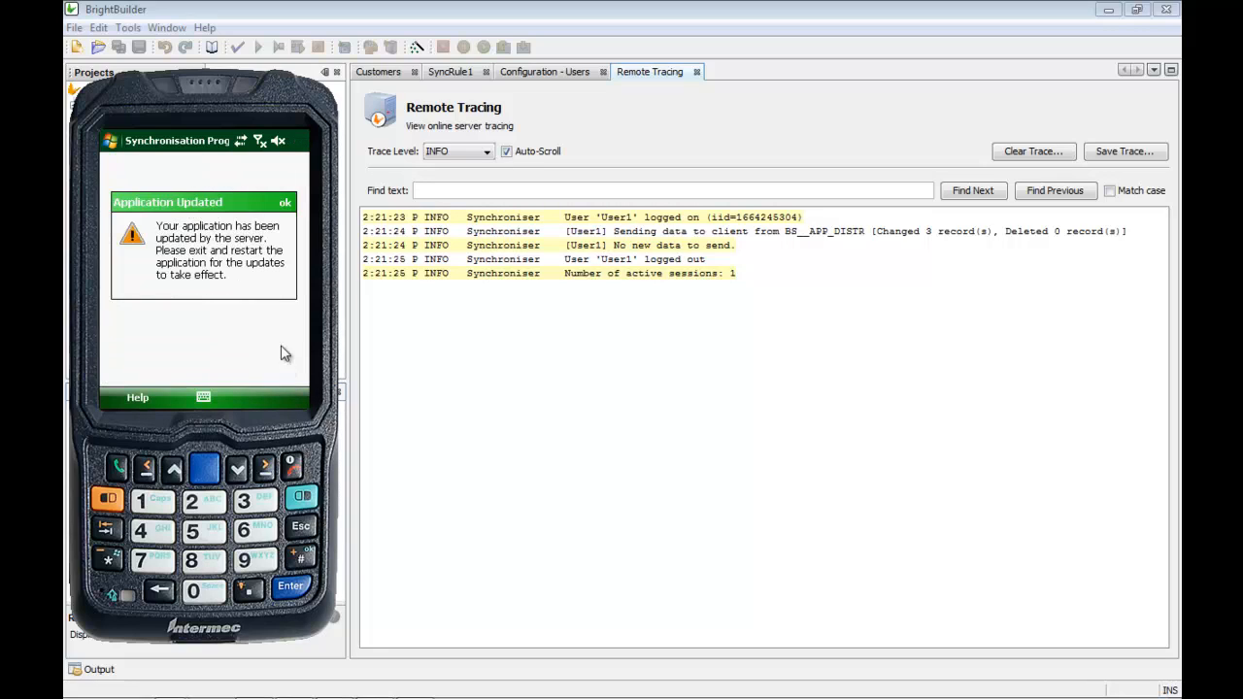
Step: Acknowledge the Application Updated notice and exit BrightForms to the device's Start menu
left_click(285, 204)
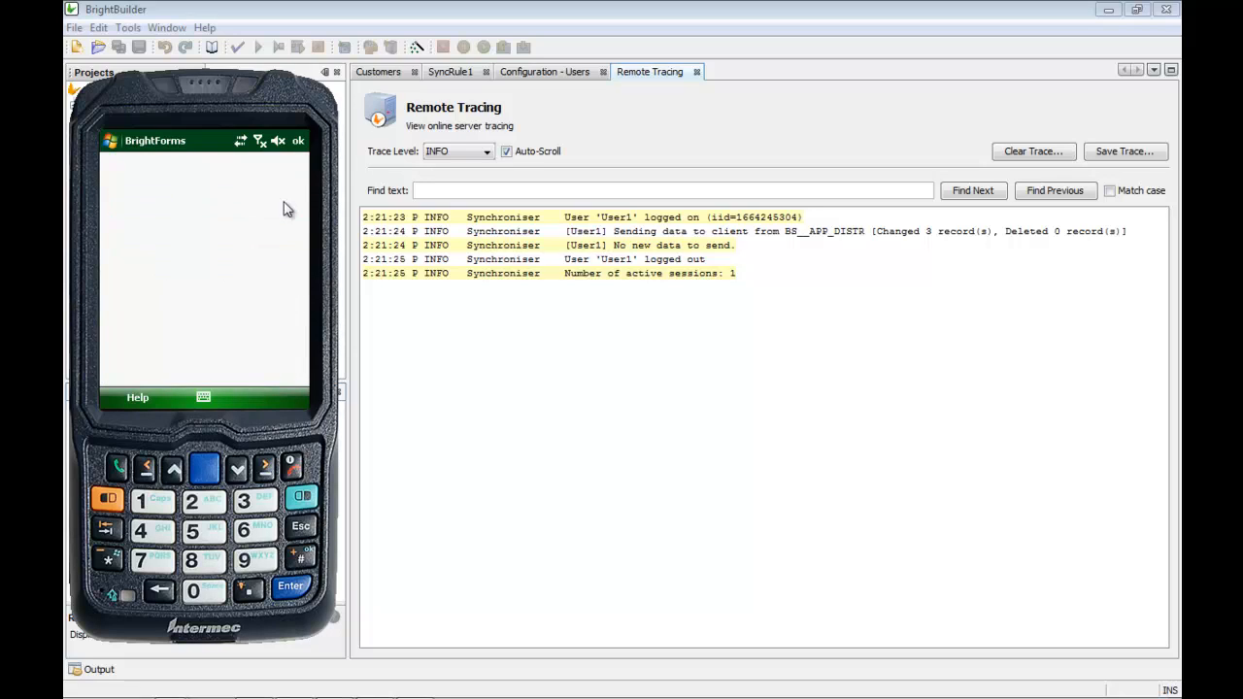
left_click(298, 146)
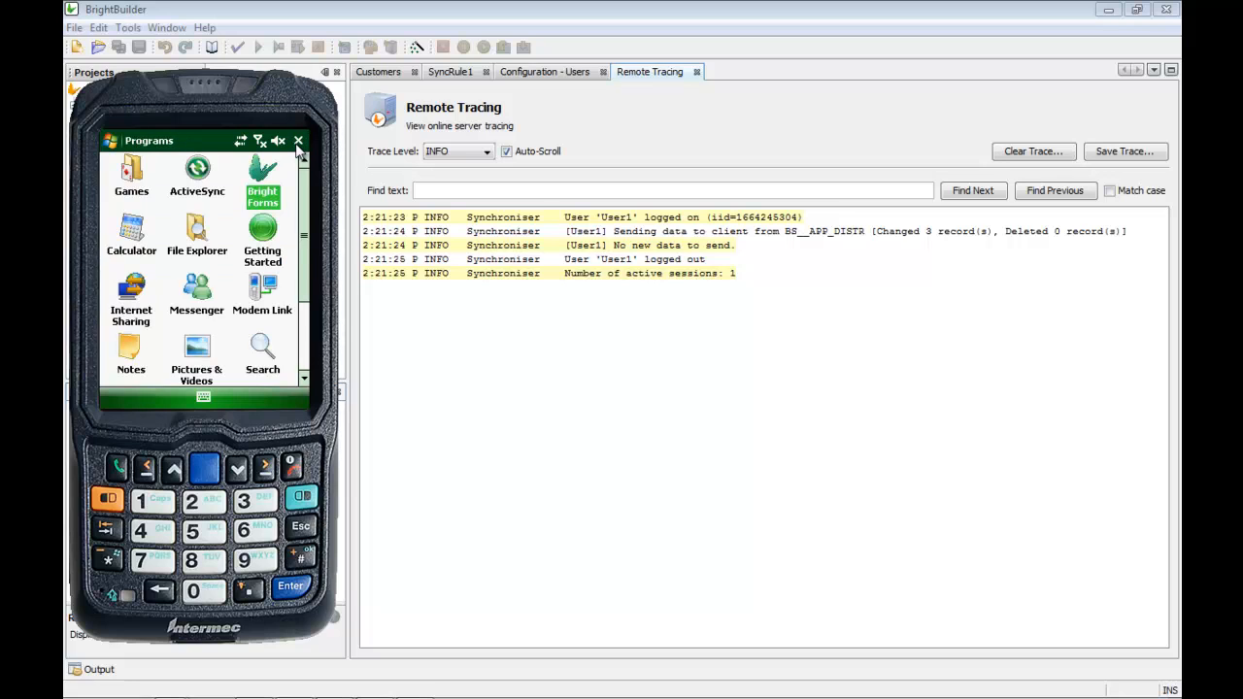
left_click(118, 146)
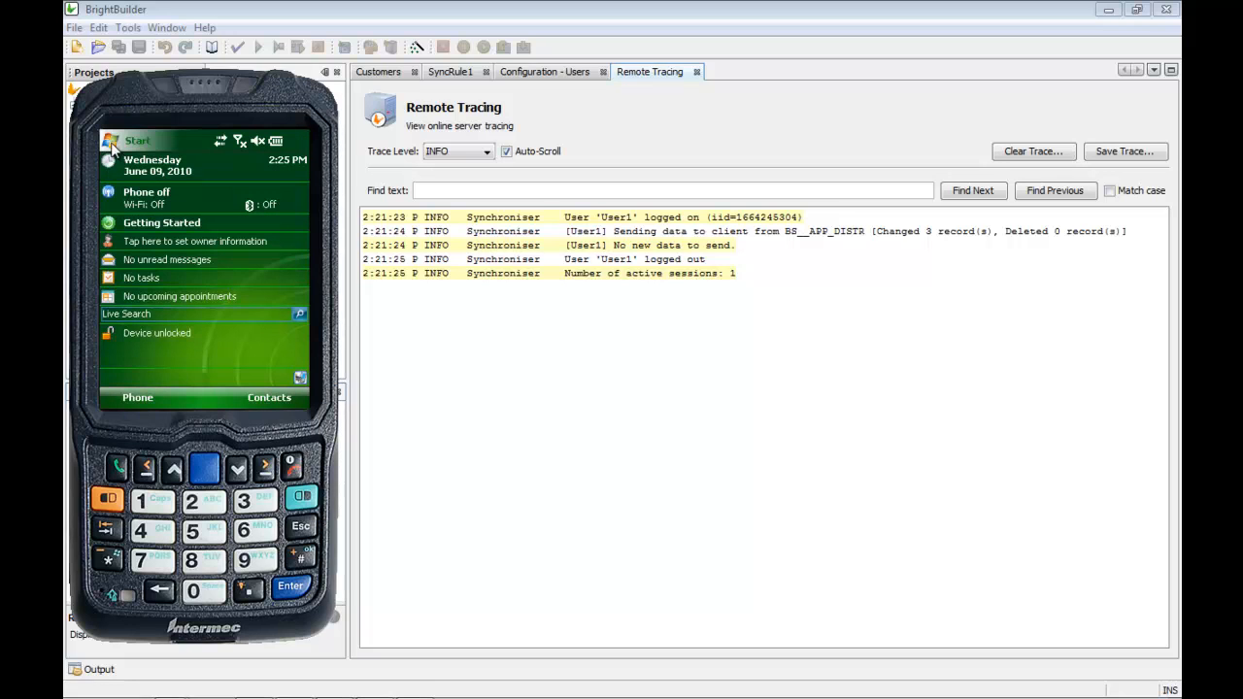
Step: Relaunch BrightForms, pull customer records 111 and 222 from the server, then return to BrightBuilder
left_click(140, 276)
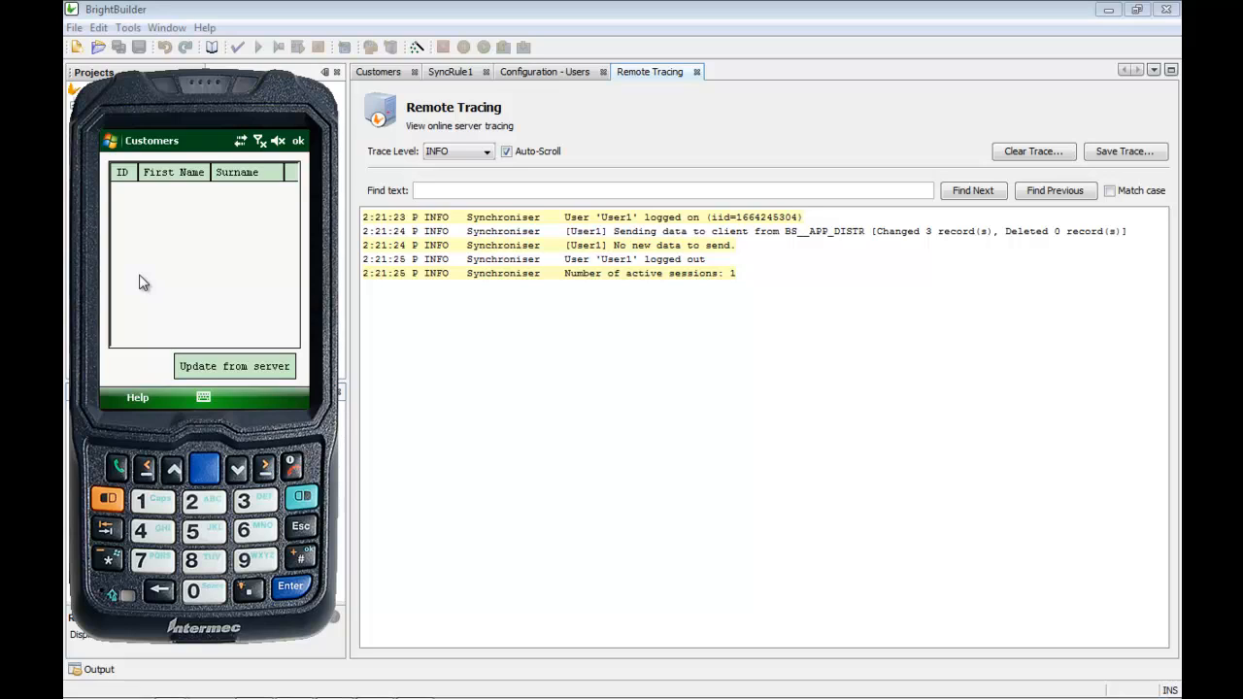
left_click(241, 371)
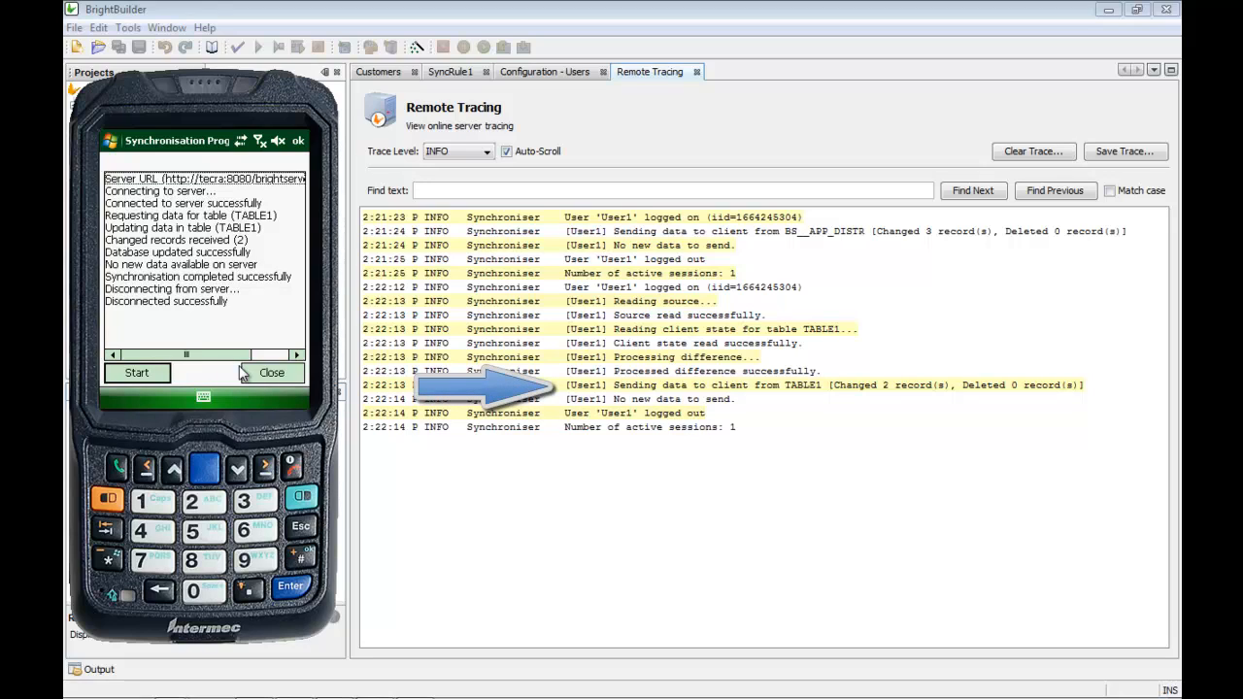
left_click(266, 377)
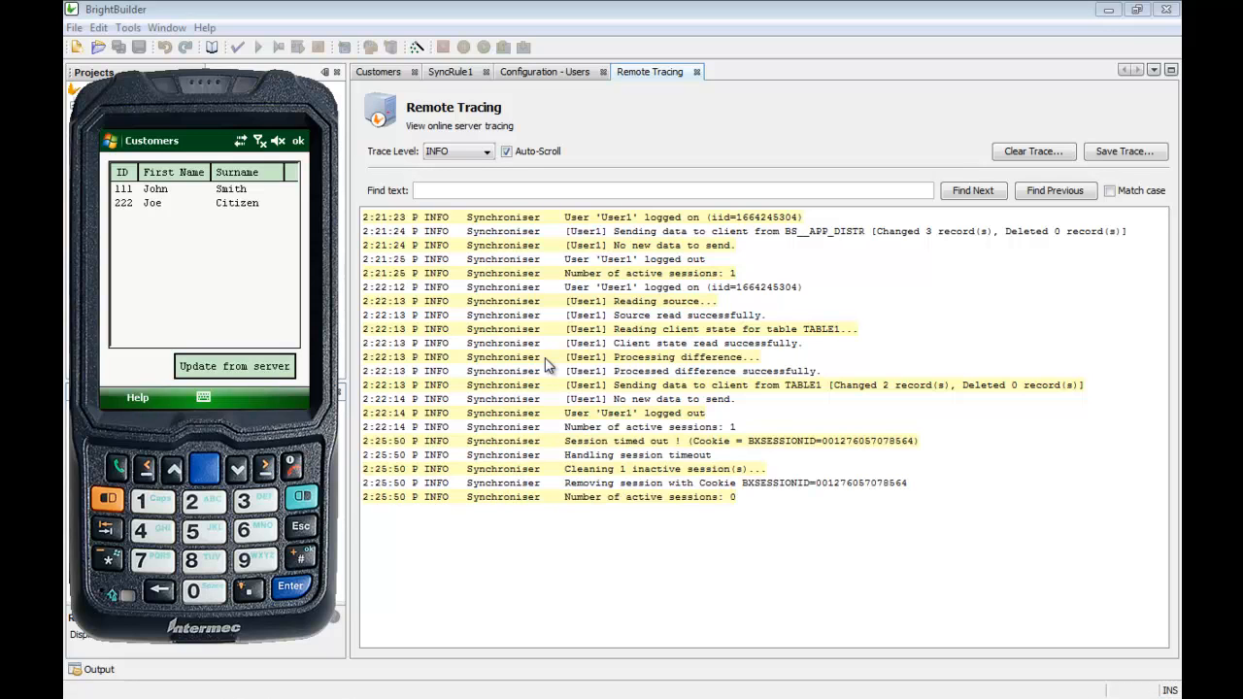
left_click(490, 13)
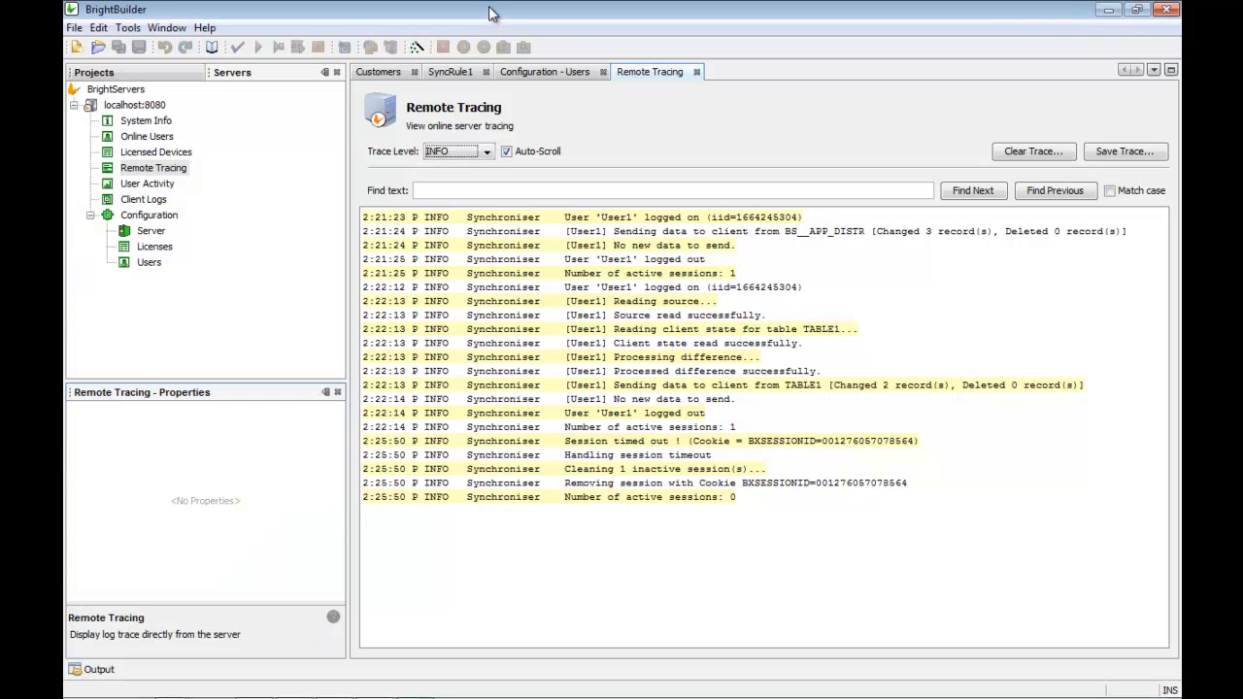
Step: Give the Customers form's Update from server button a cyan background colour
left_click(163, 74)
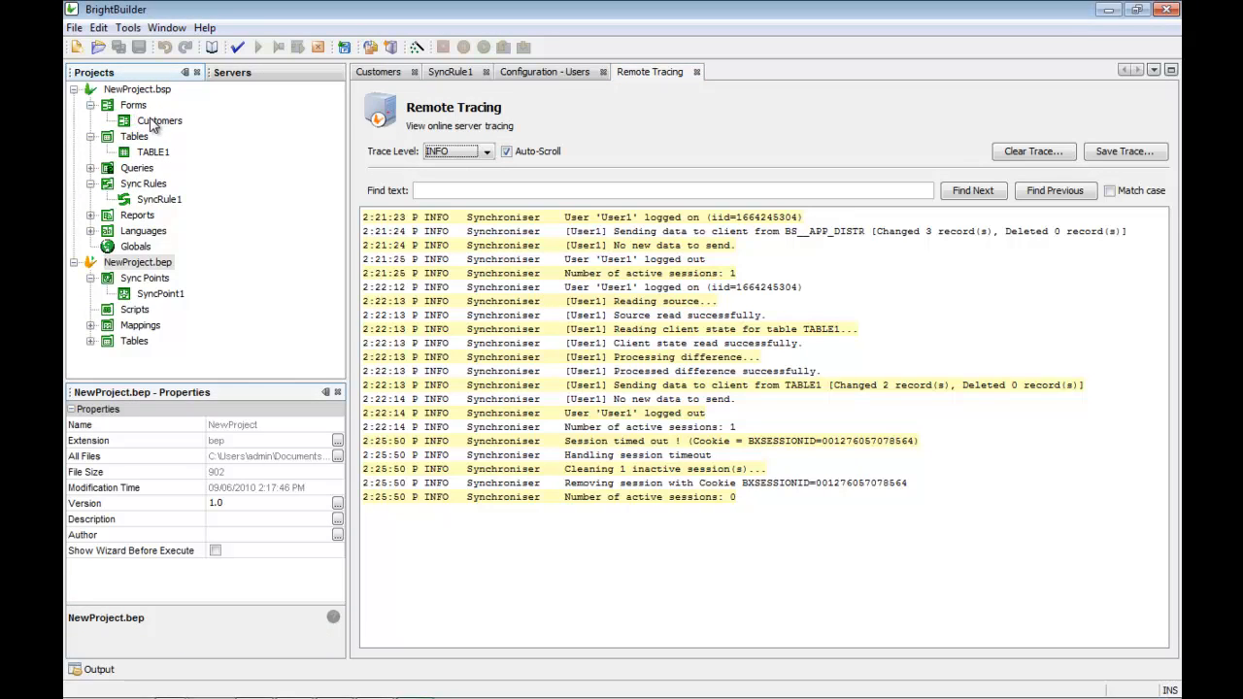
double_click(156, 122)
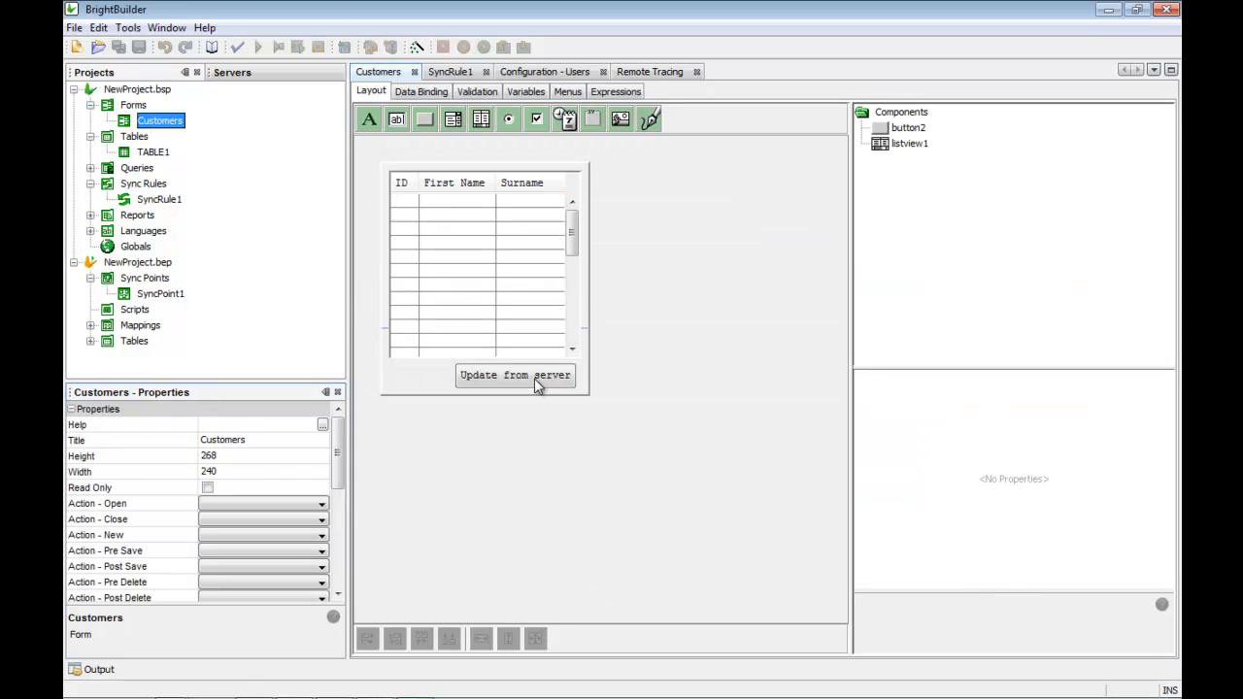
left_click(536, 378)
scroll(1165, 570, "down", 4)
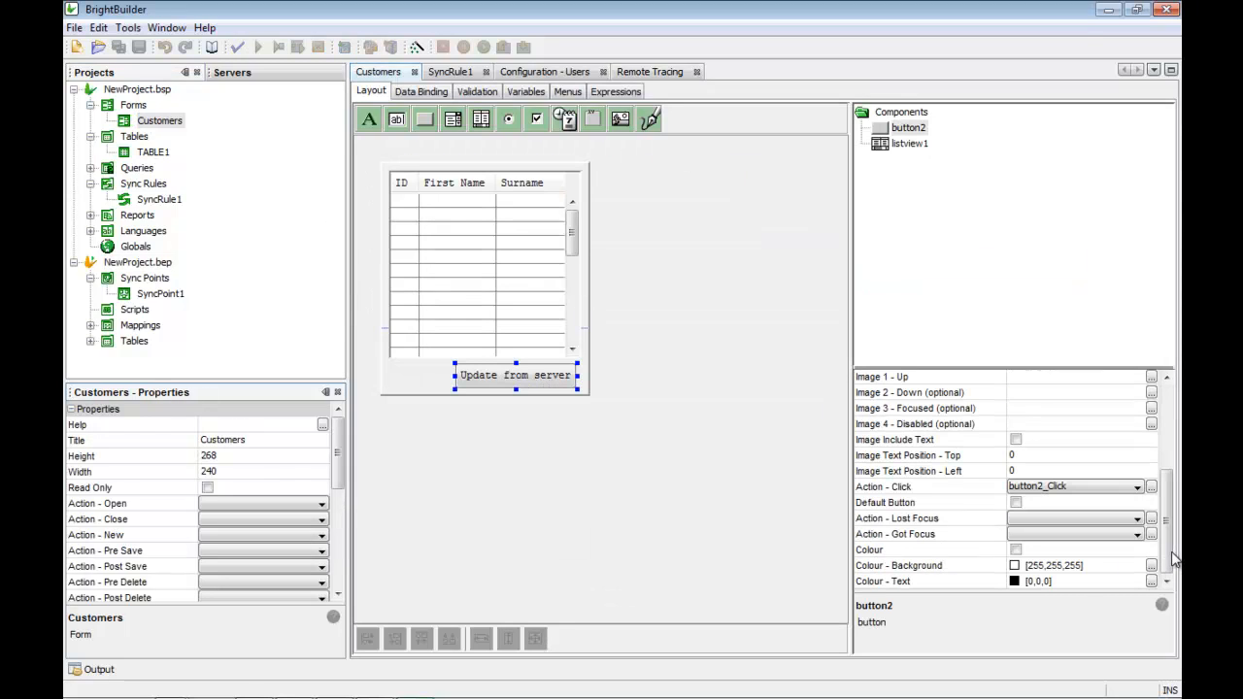
left_click(1015, 550)
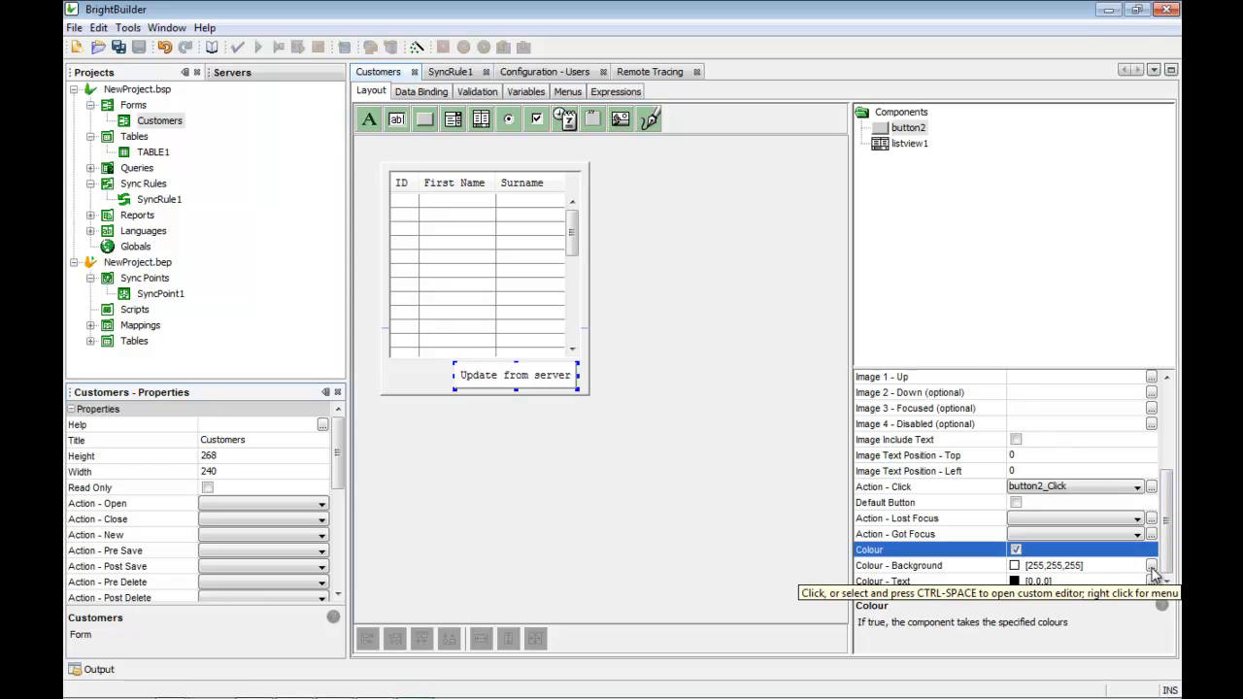
left_click(1150, 567)
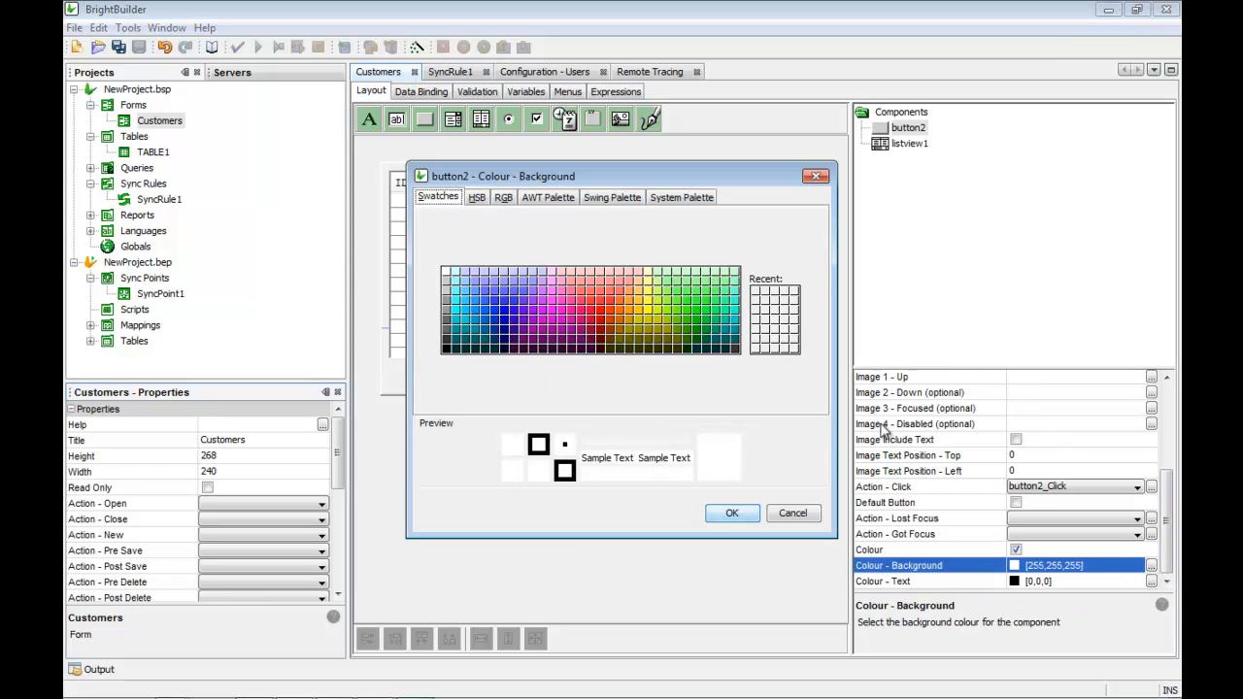
left_click(455, 300)
left_click(728, 514)
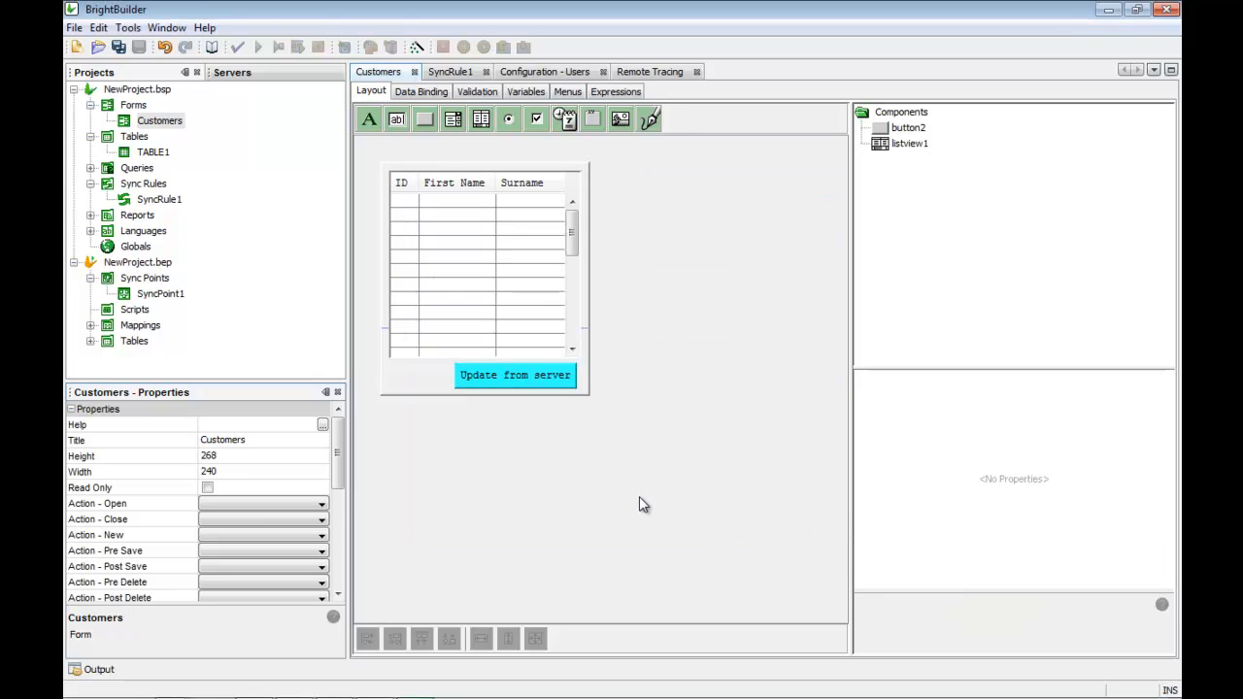
Step: Deploy NewProject.bsp to localhost:8080 as version 2 with description 'colour change'
left_click(137, 89)
right_click(137, 88)
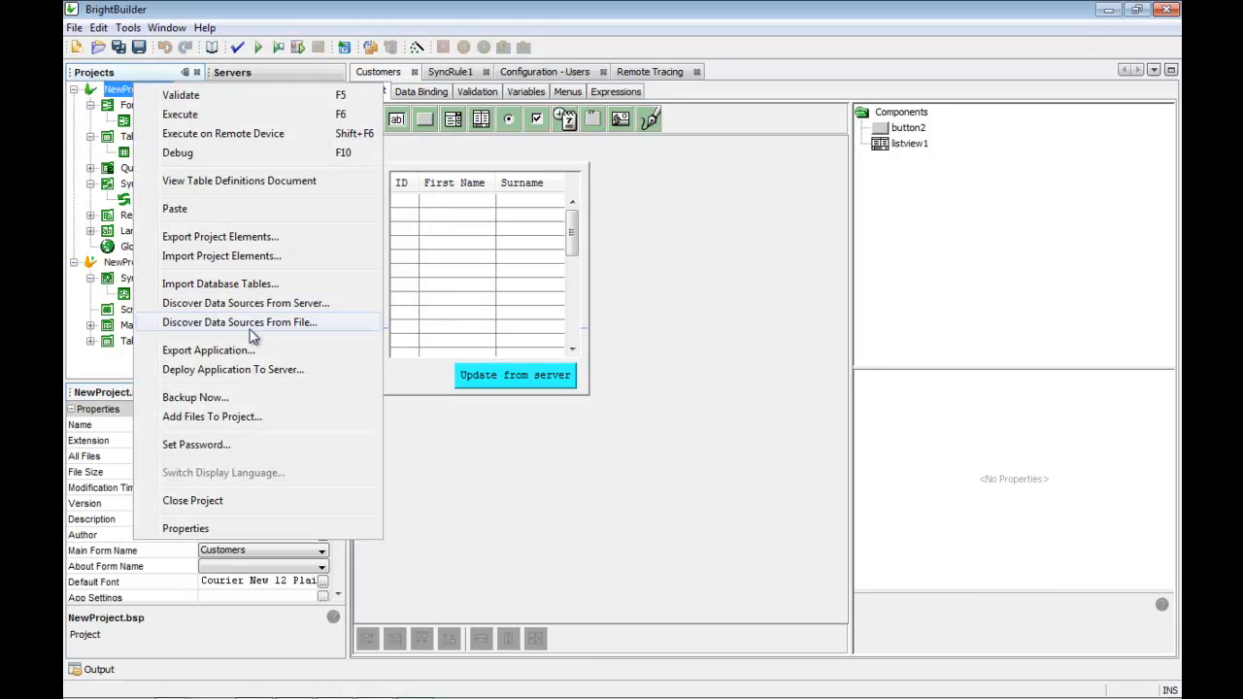
left_click(269, 369)
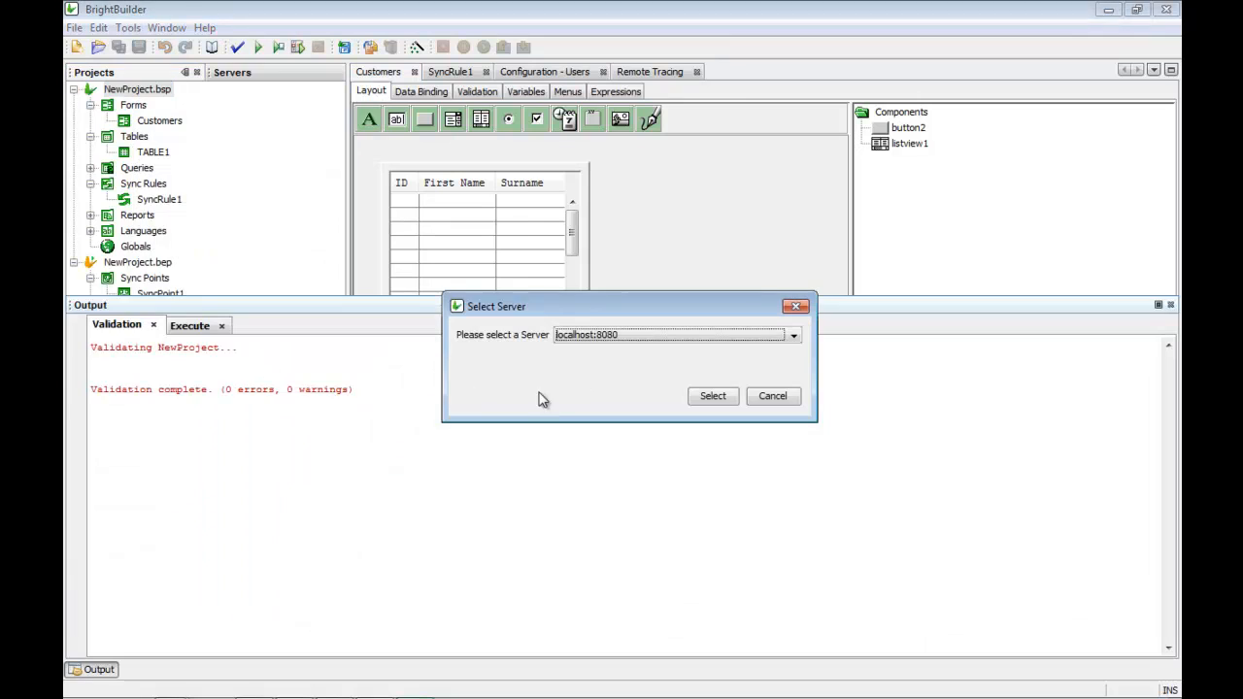
left_click(712, 397)
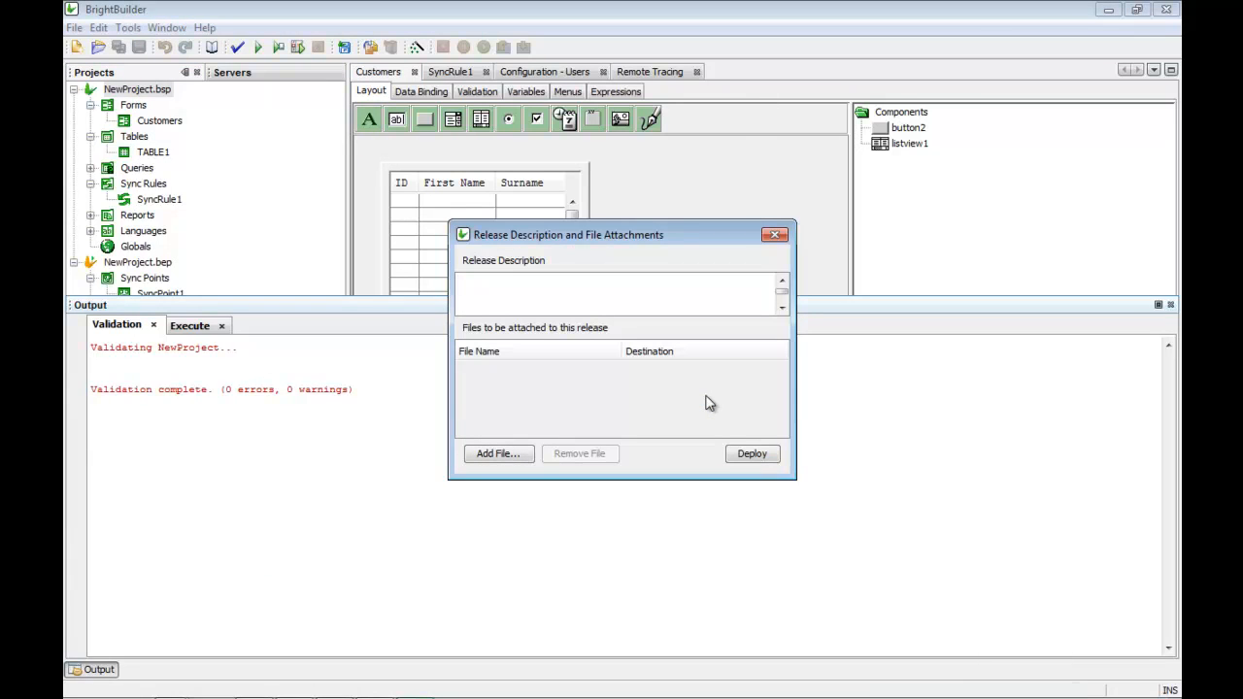
type("col")
key("BackSpace")
key("BackSpace")
type("colour change")
left_click(749, 454)
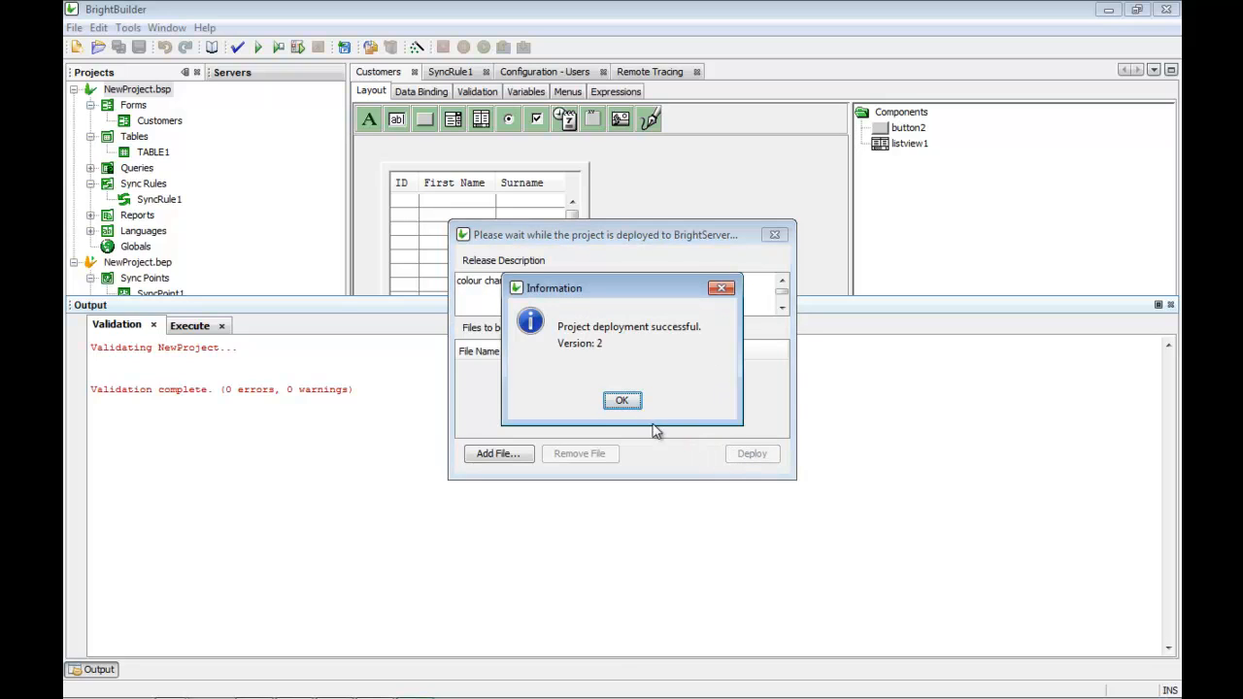
left_click(622, 400)
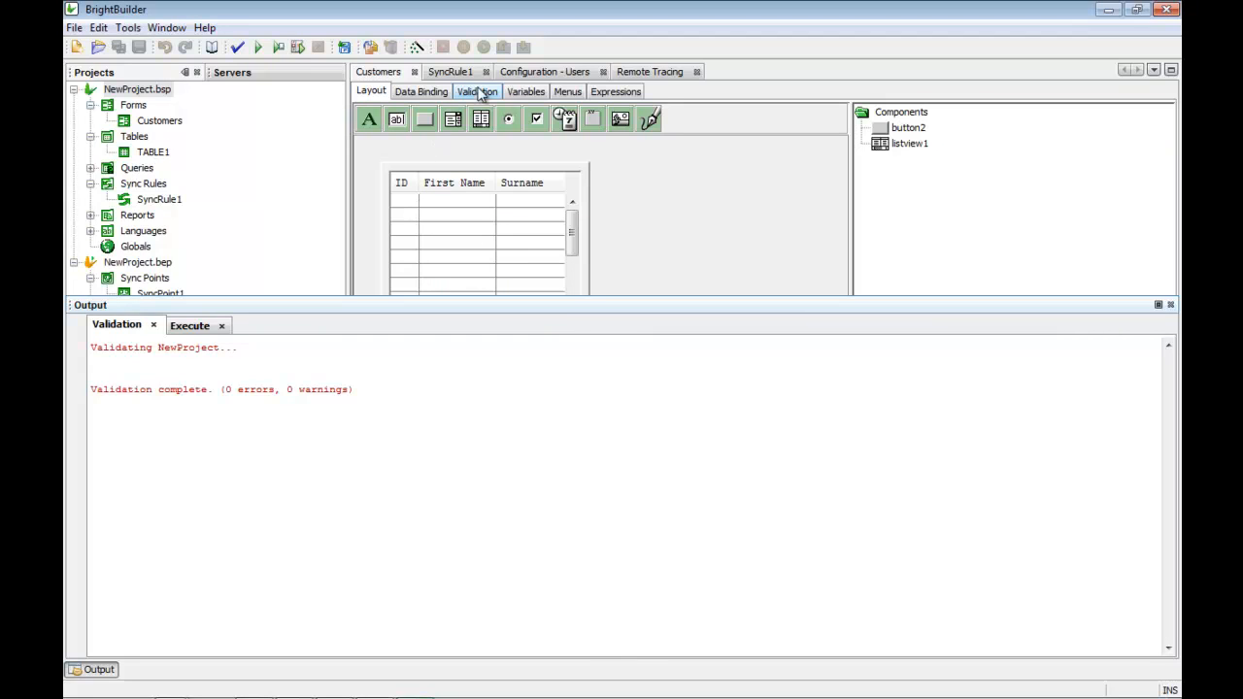
Step: In the server's Users configuration, set User1's application version to 2
left_click(161, 90)
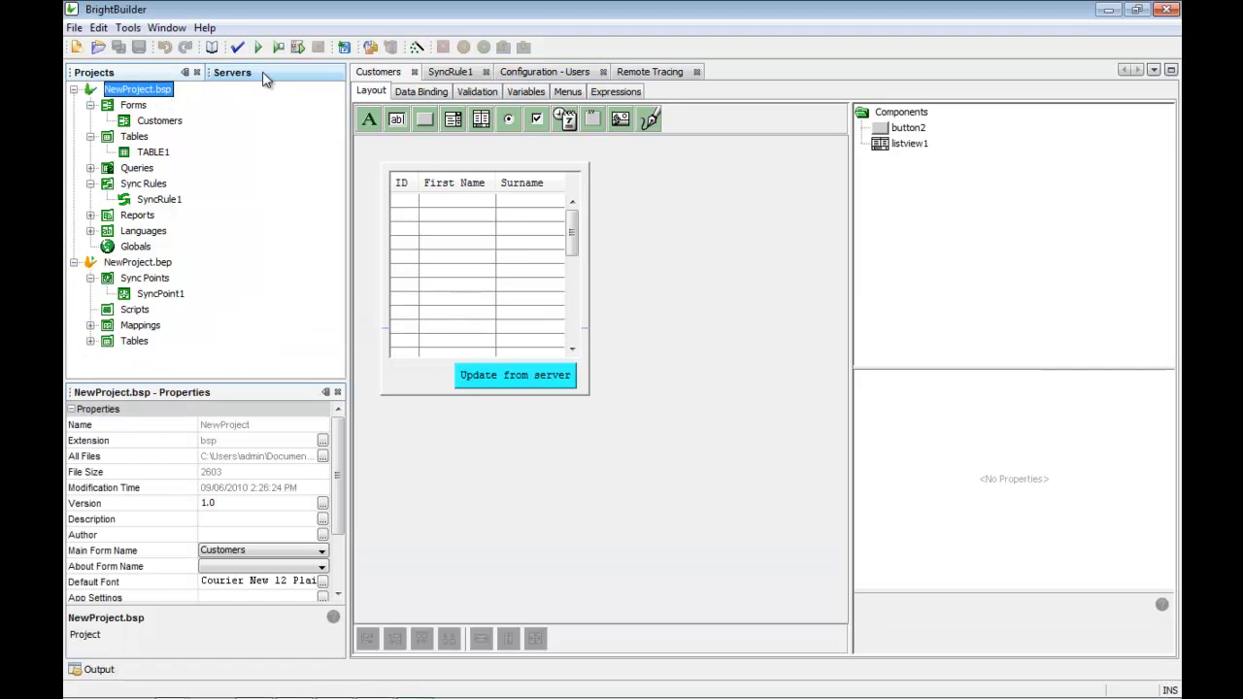
left_click(264, 77)
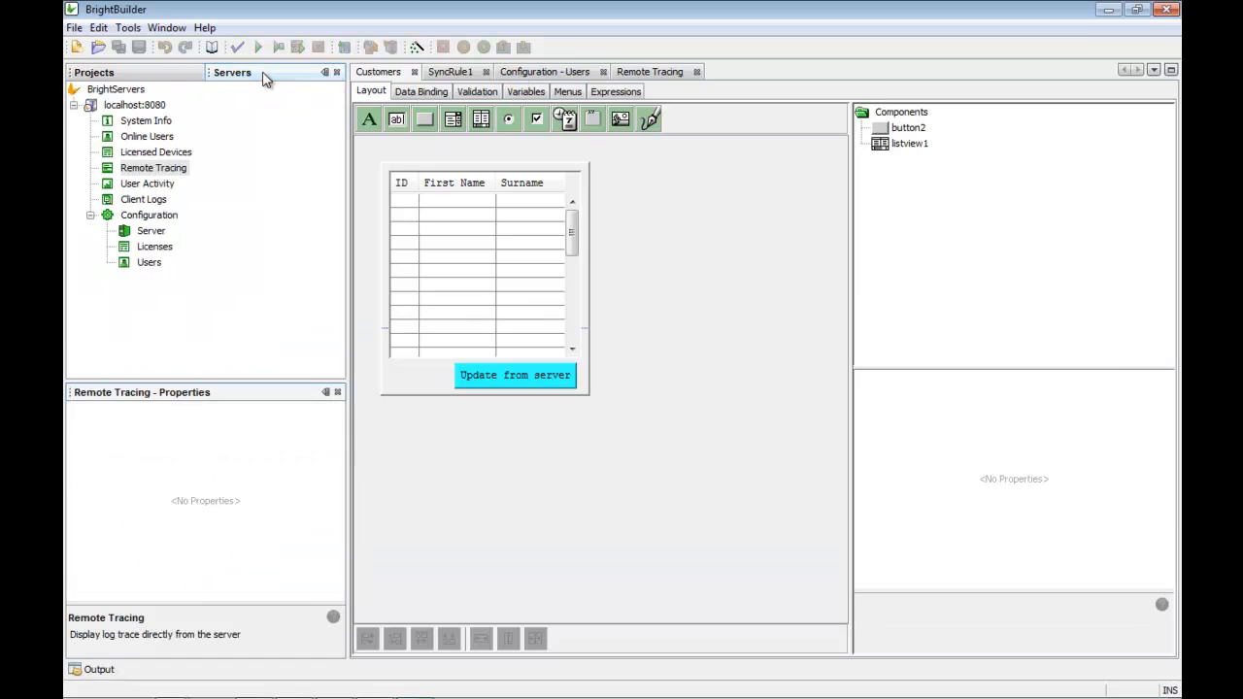
double_click(149, 262)
left_click(1120, 243)
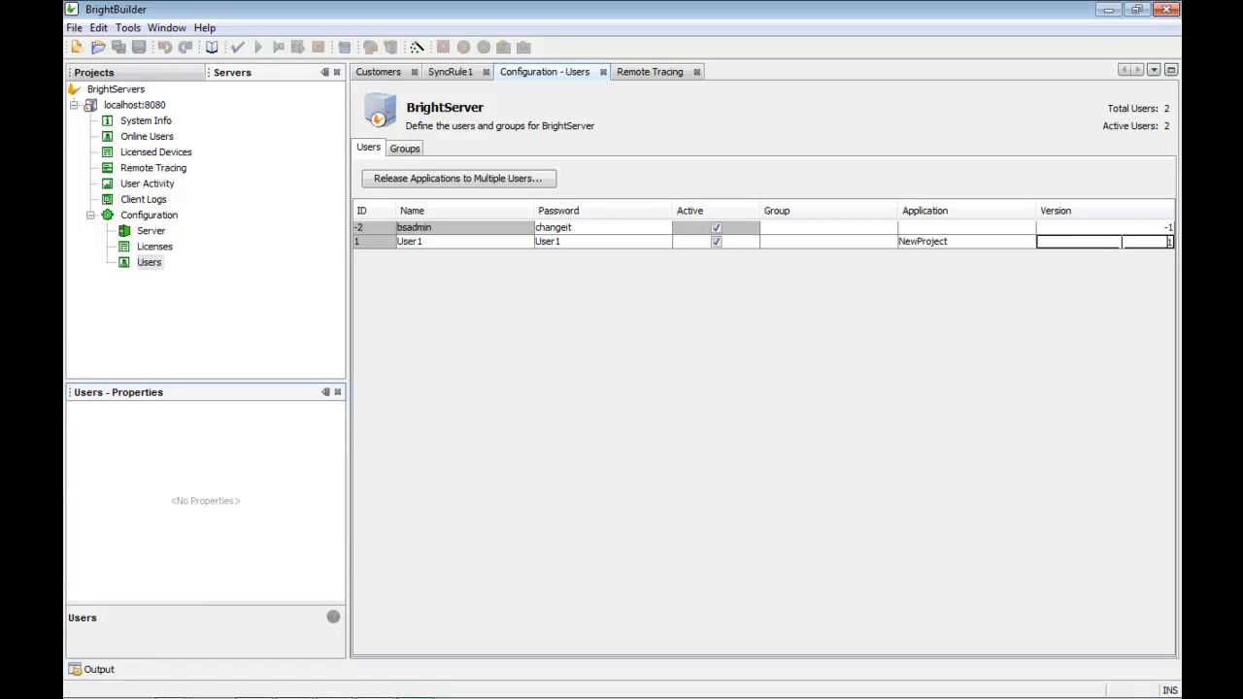
double_click(1121, 242)
type("2")
key("Return")
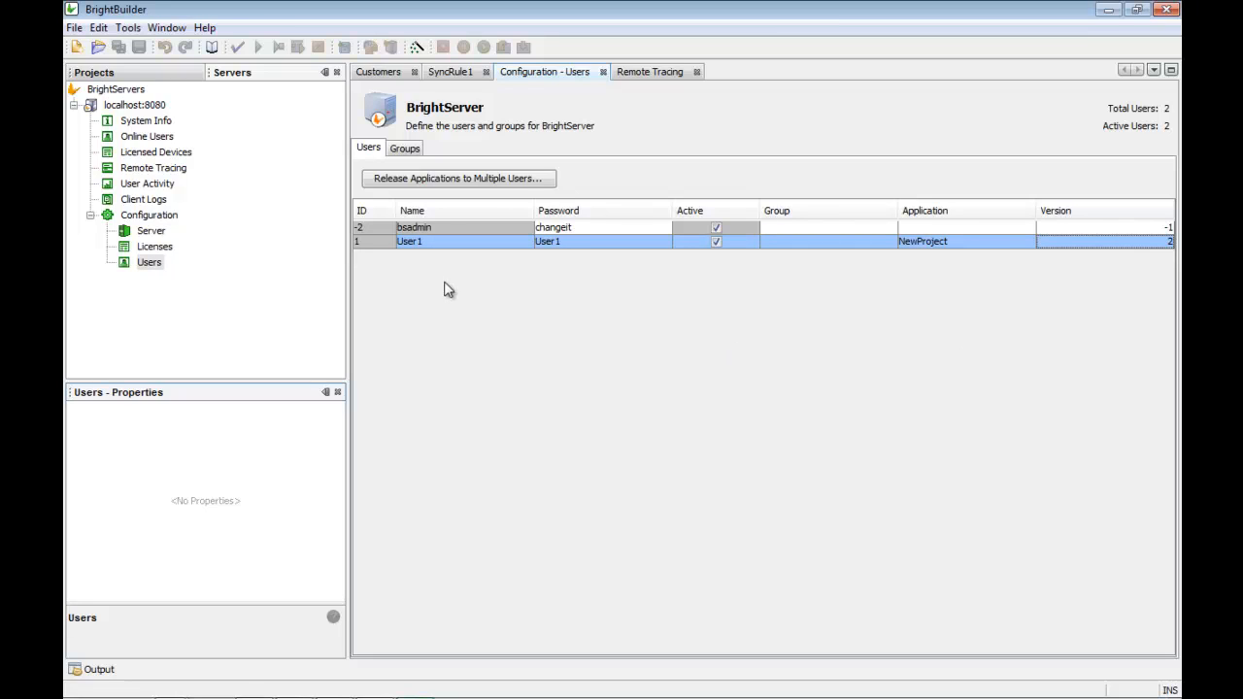
Step: Upload the server configuration, proceeding with the previewed user change
right_click(151, 265)
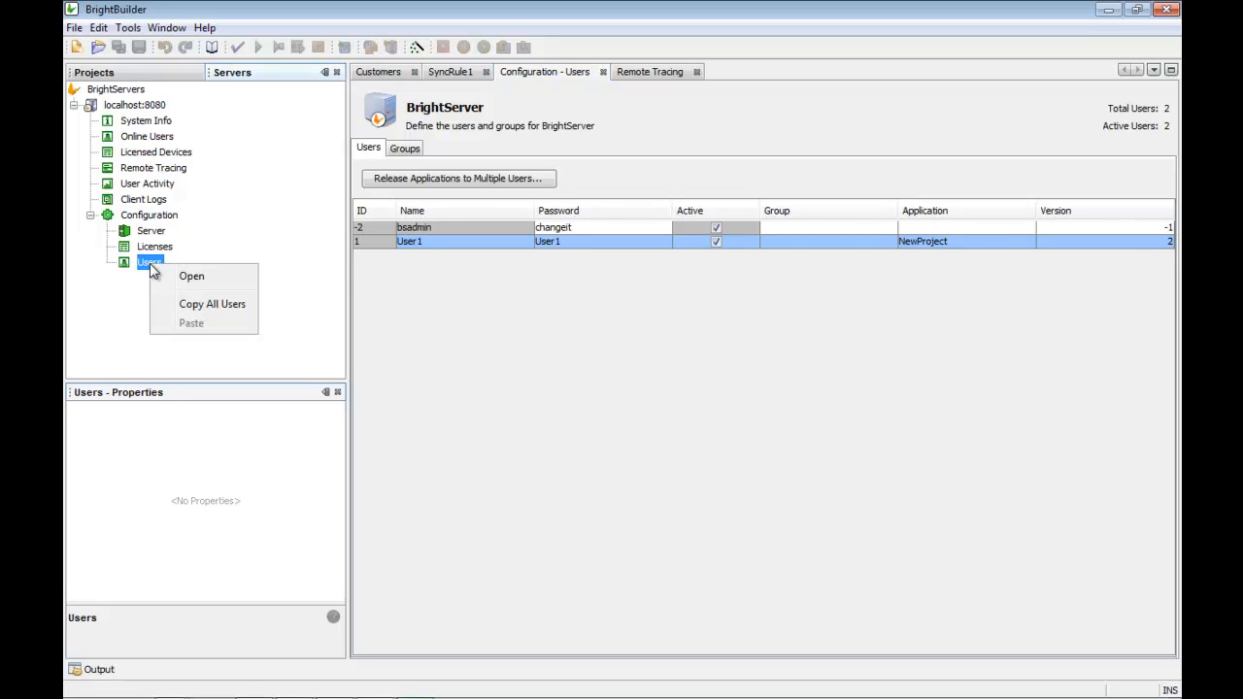
right_click(158, 218)
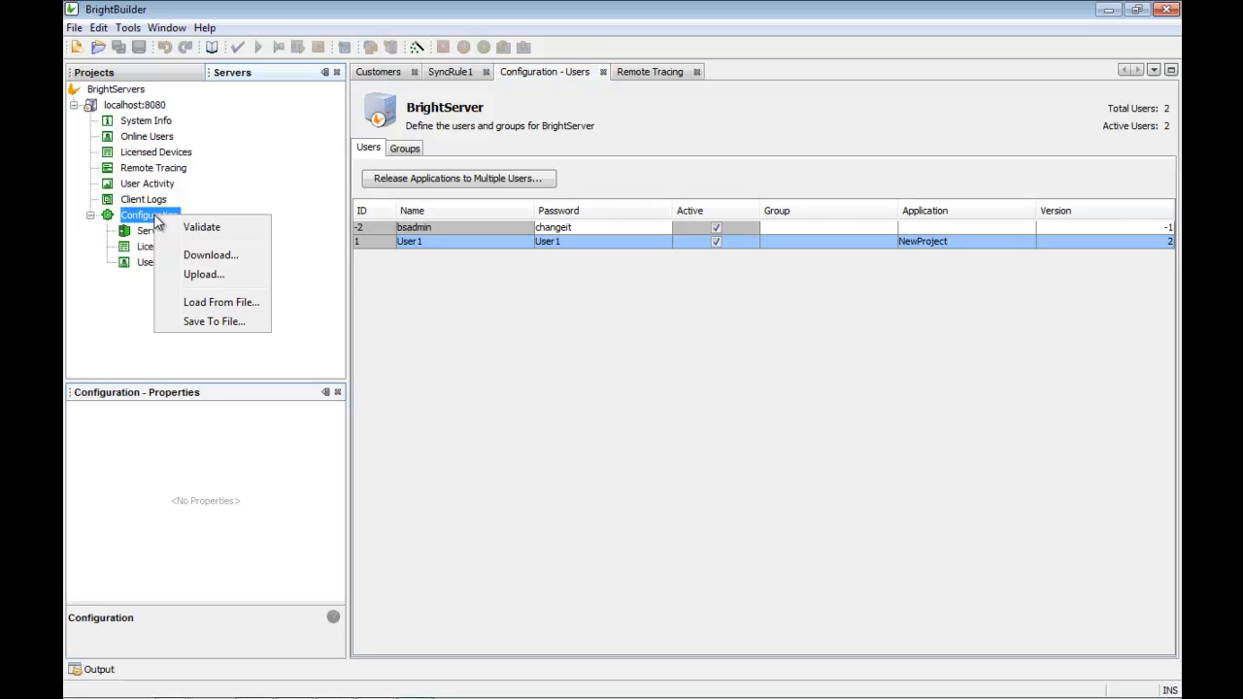
left_click(190, 277)
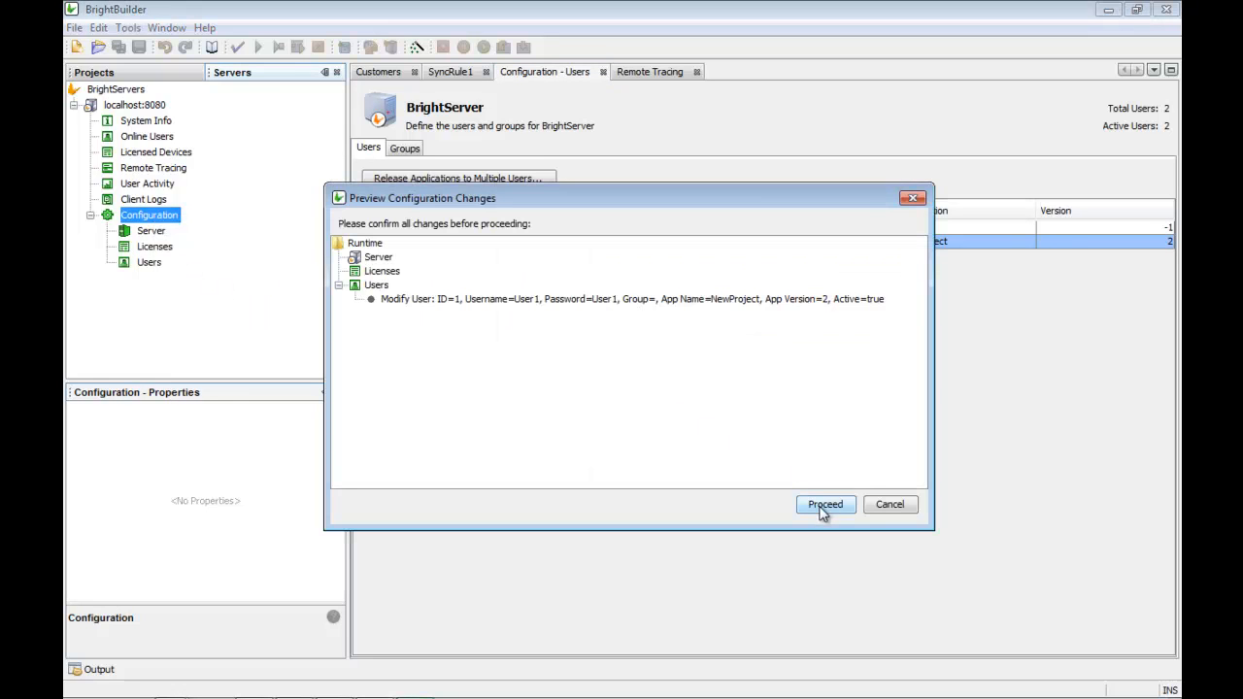
left_click(822, 506)
left_click(621, 400)
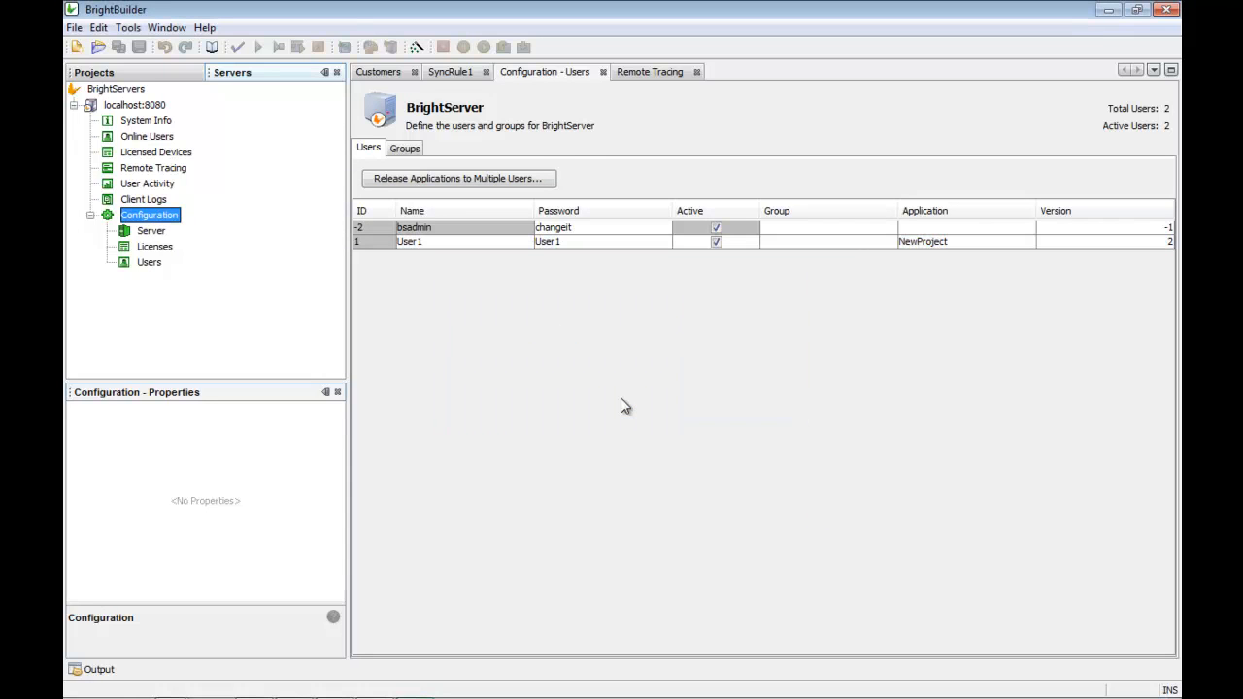
Step: Synchronise the emulated device with the server and acknowledge the application update notice
mouse_move(668, 695)
left_click(294, 687)
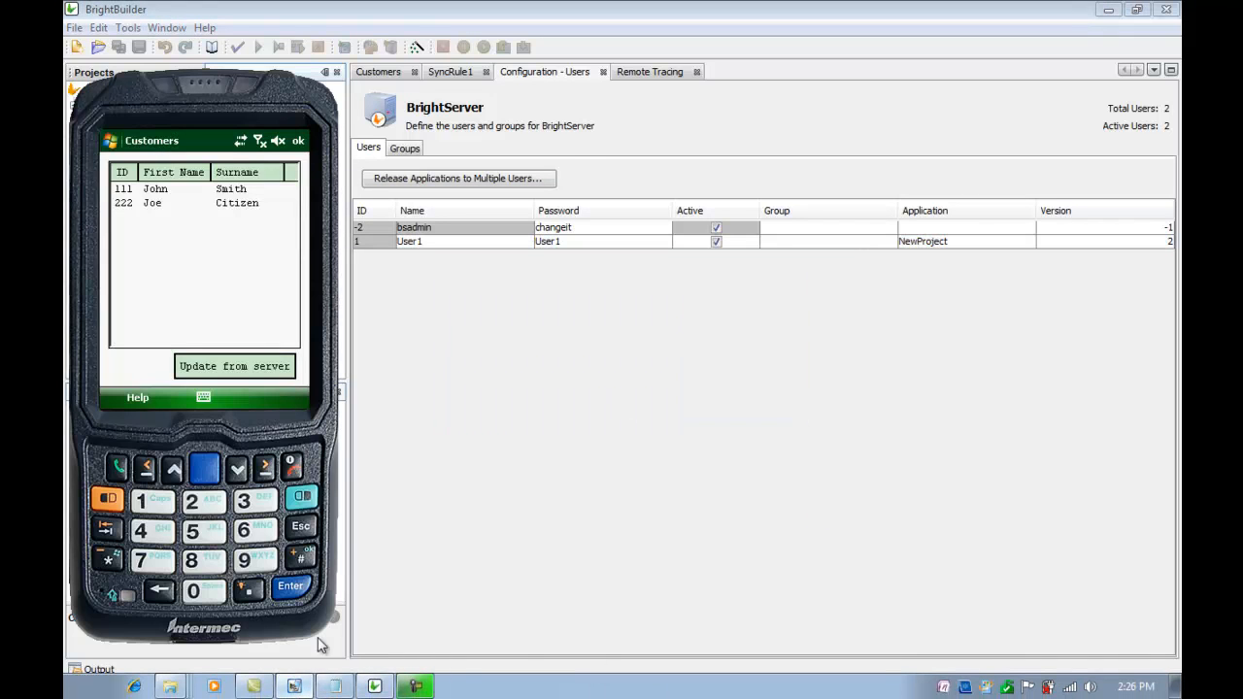
left_click(138, 398)
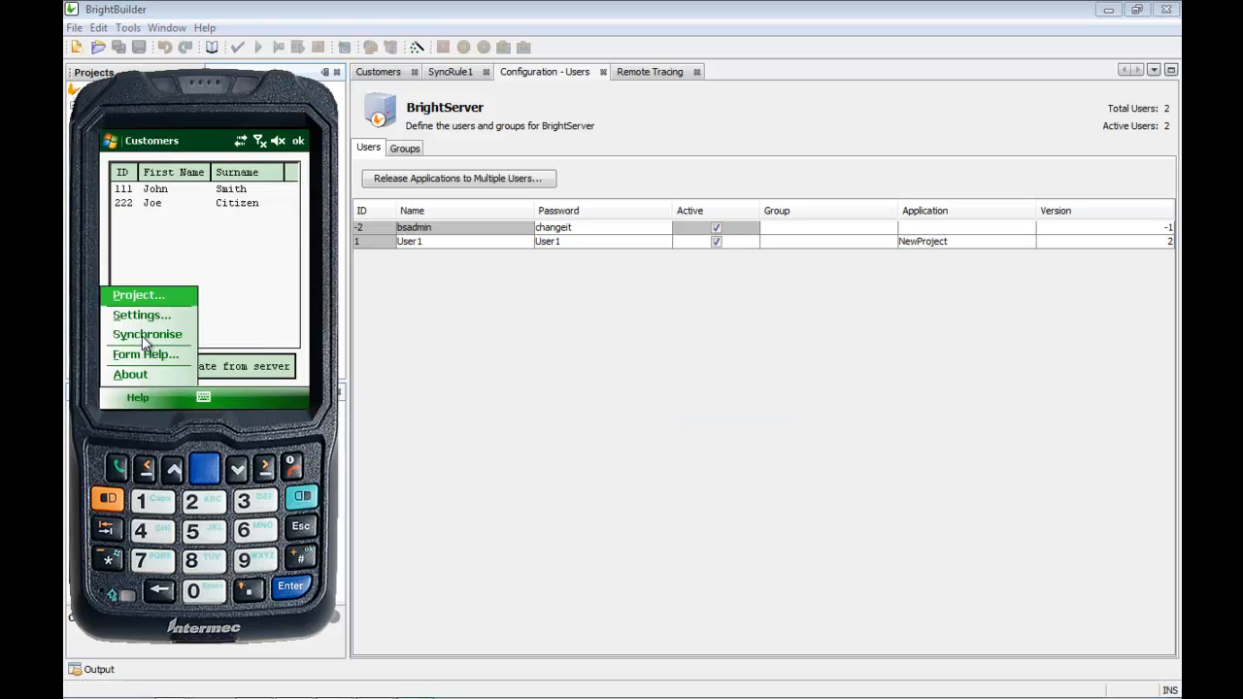
left_click(142, 335)
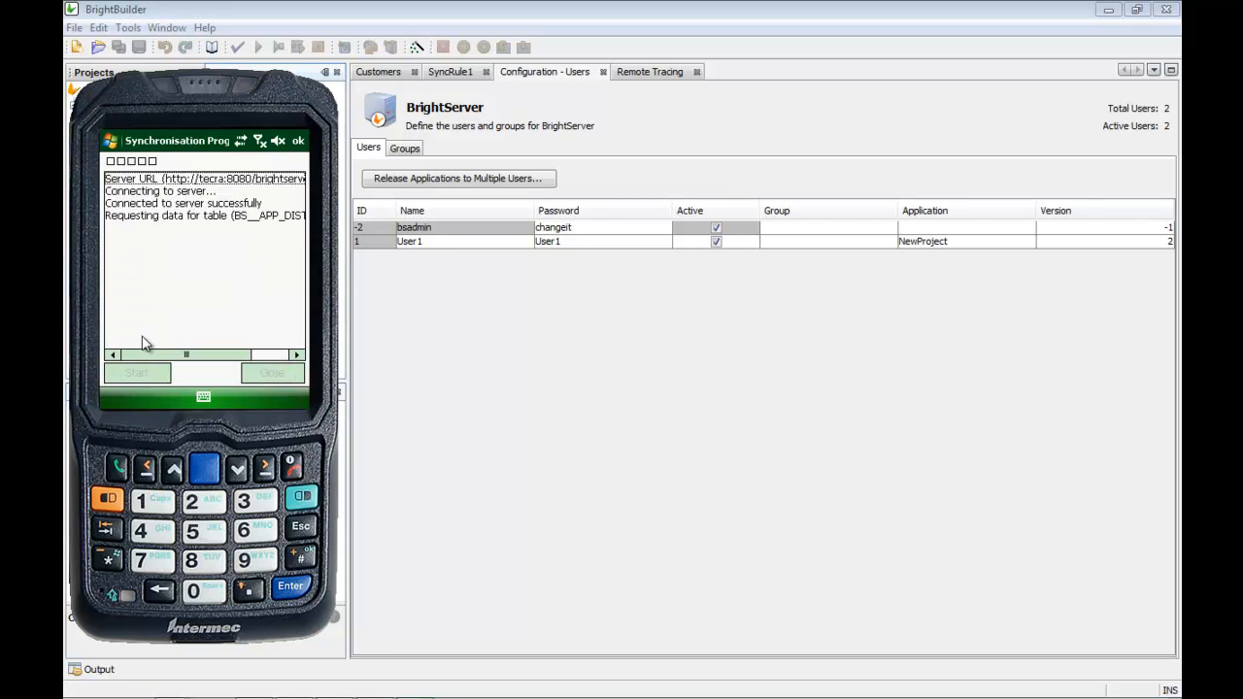
left_click(264, 374)
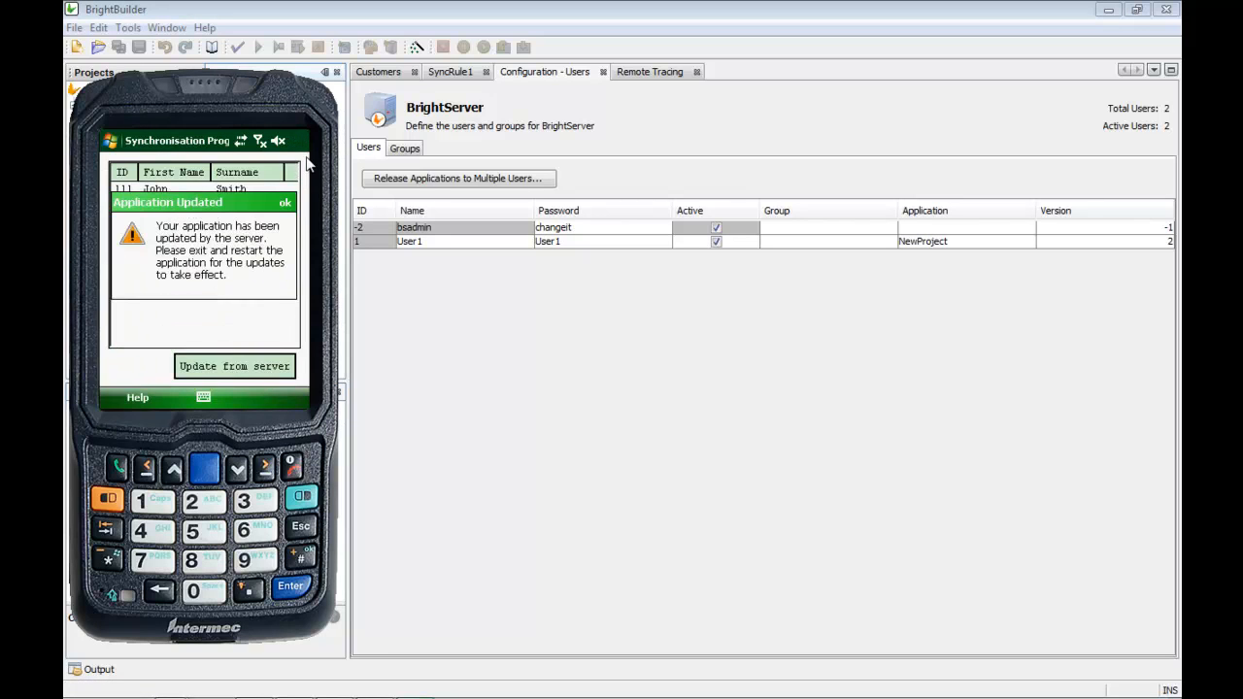
left_click(285, 202)
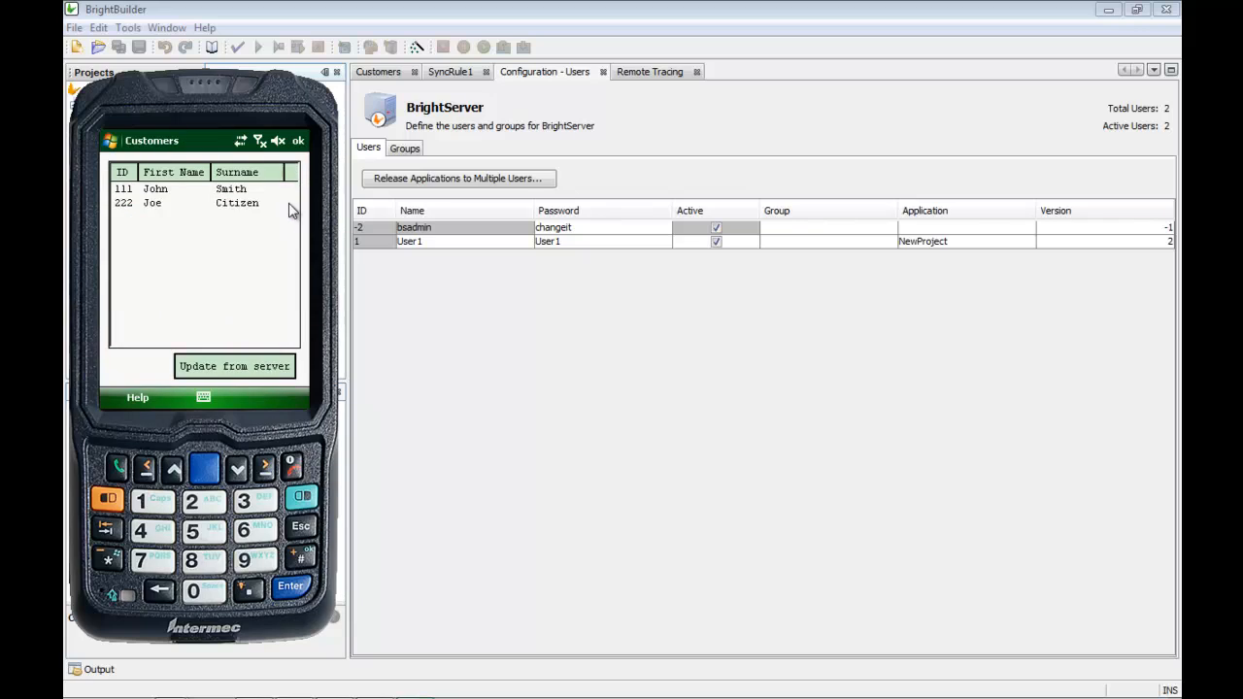
Step: Exit the Customers application and relaunch Bright Forms from the Start menu
left_click(299, 141)
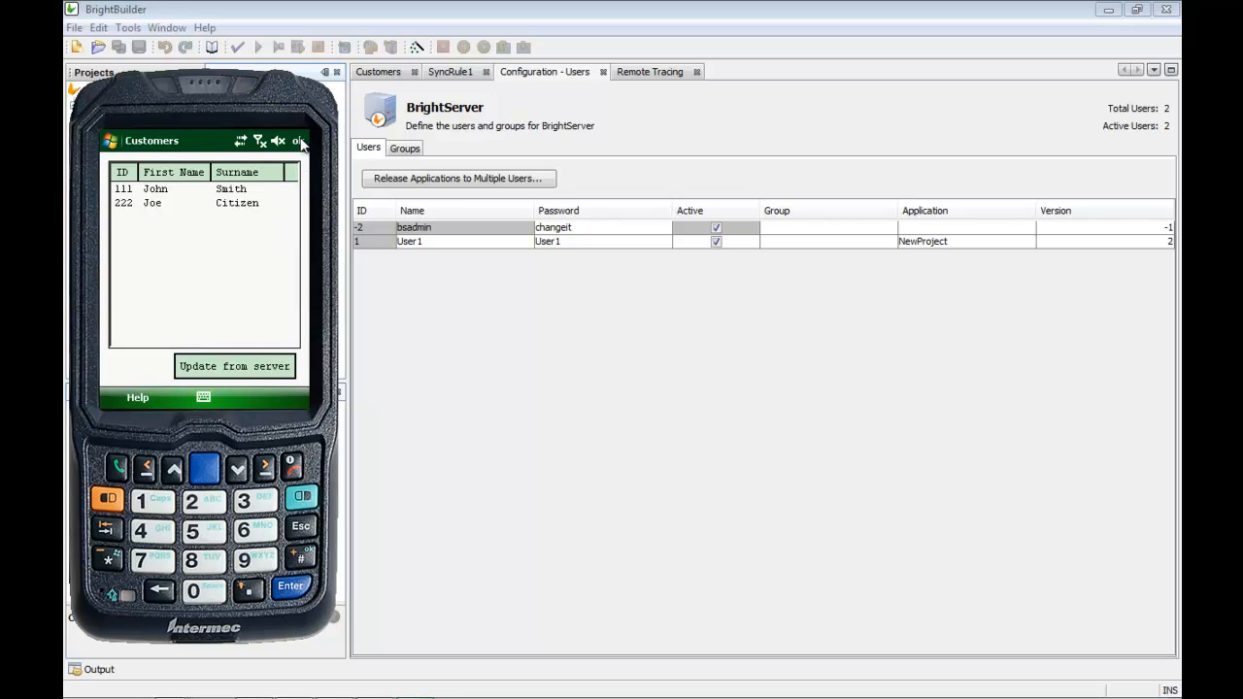
left_click(113, 141)
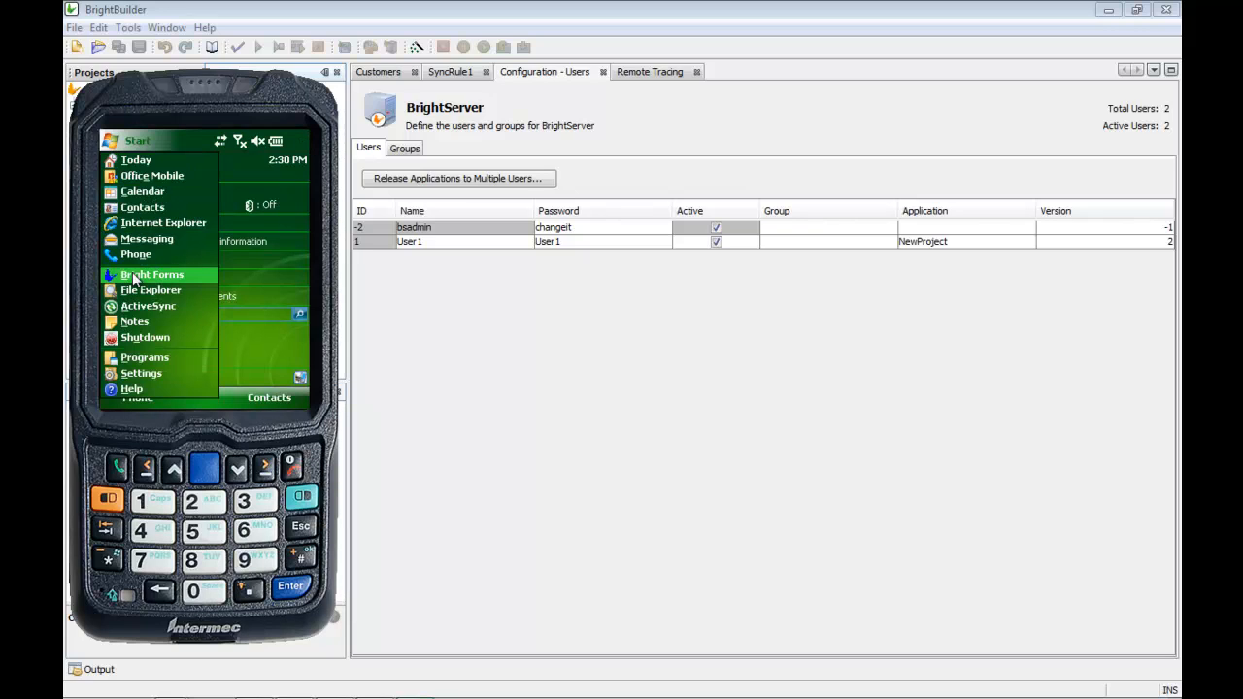
left_click(146, 275)
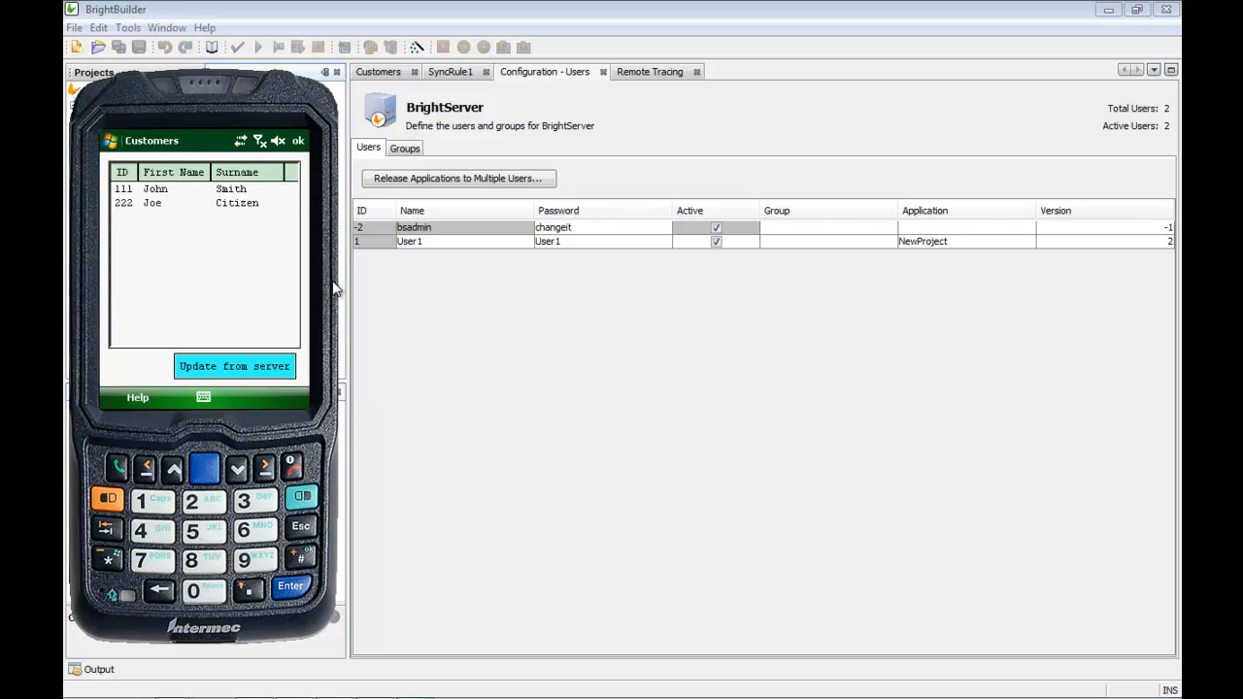